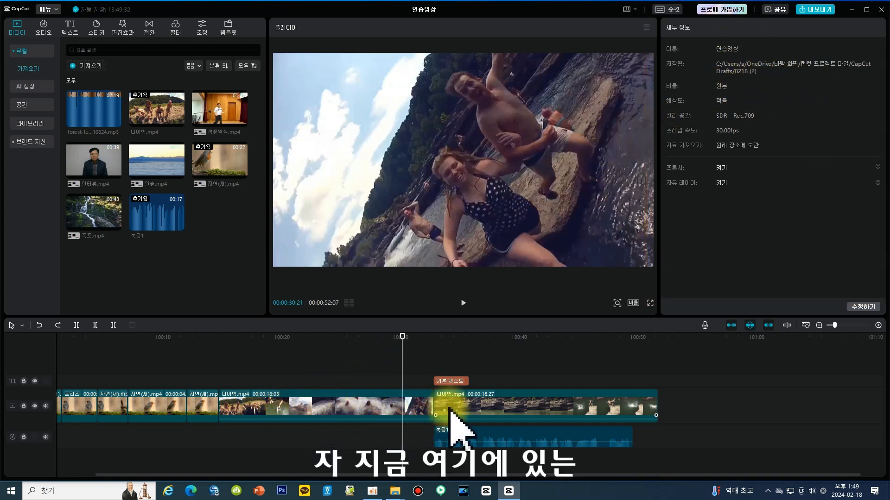
# Compare the property settings of the last 다이빙.mp4 clip, the 기본 텍스트 caption and the 녹음1 audio clip.
pyautogui.click(504, 403)
pyautogui.click(456, 381)
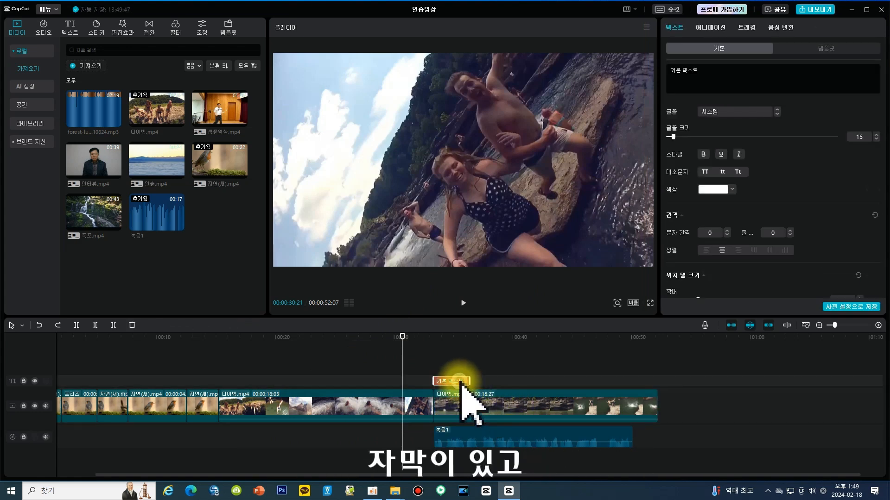
pyautogui.click(484, 435)
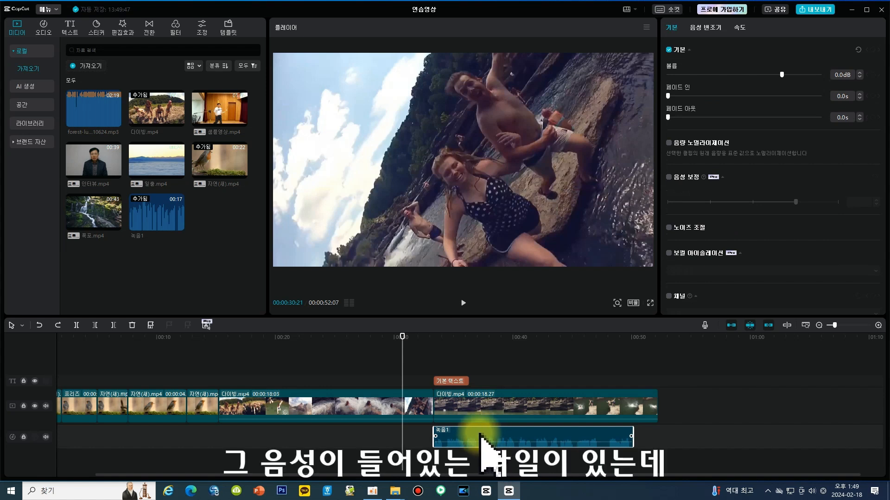
pyautogui.click(500, 407)
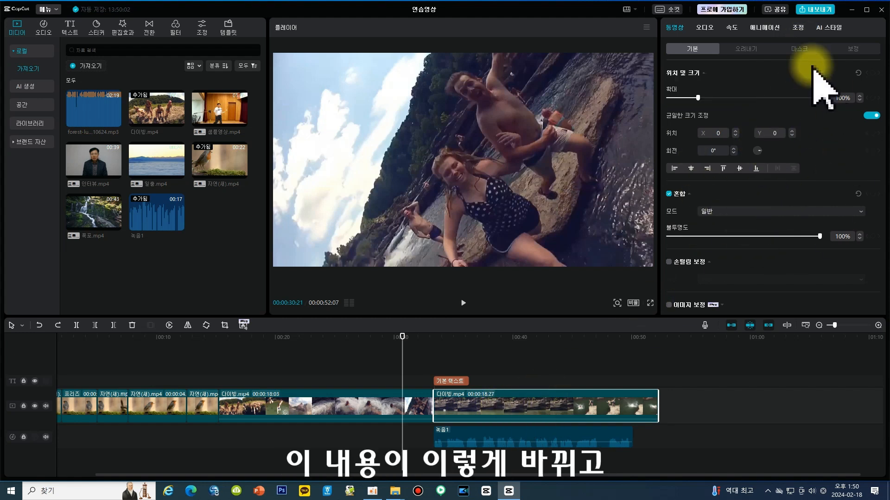
pyautogui.click(449, 381)
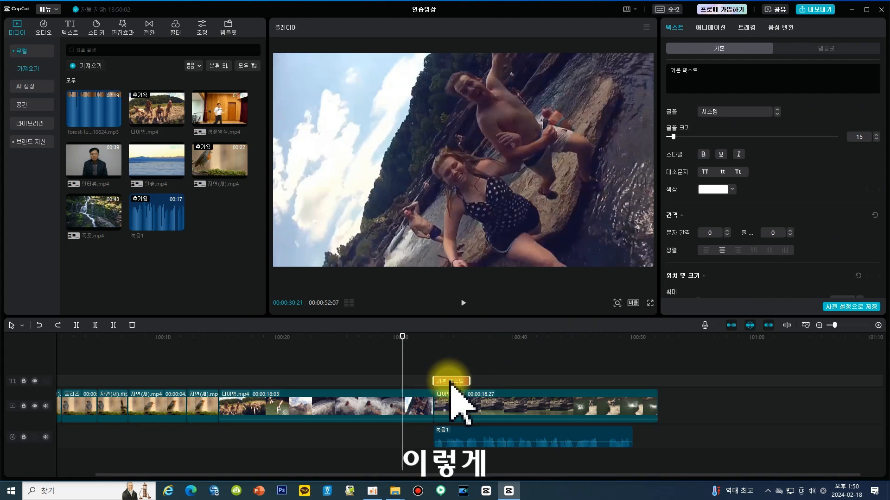
pyautogui.click(486, 438)
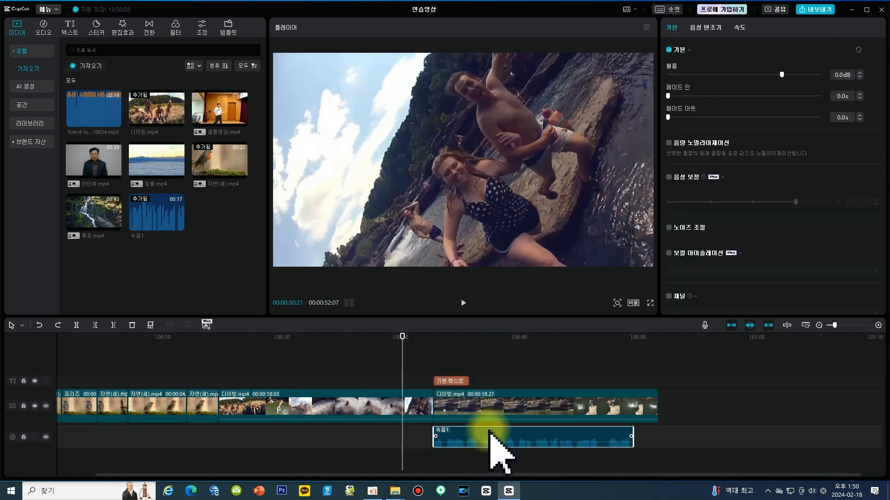
# Enlarge the last 다이빙.mp4 clip to 246% and move the picture to about X 75, Y -954.
pyautogui.click(492, 404)
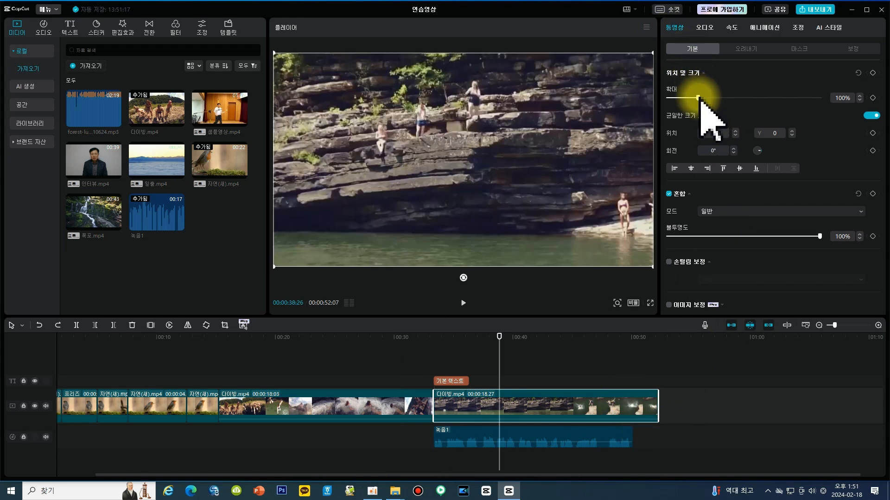
pyautogui.click(699, 98)
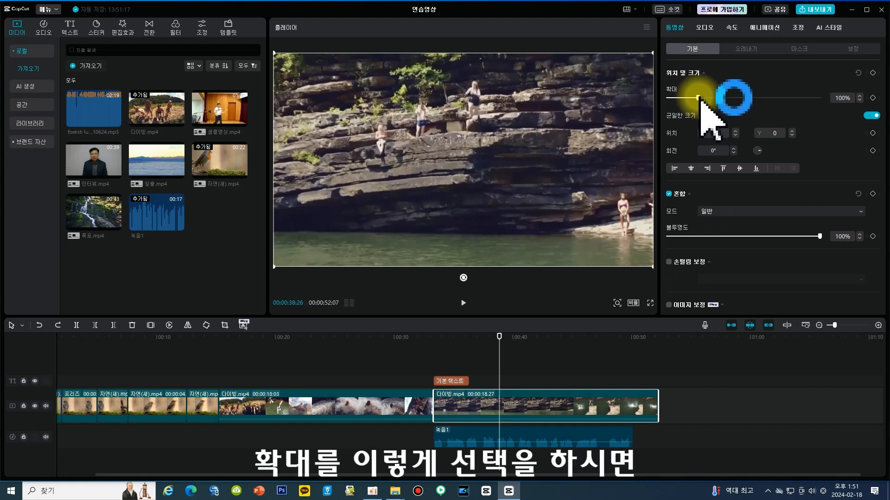
pyautogui.moveTo(699, 100); pyautogui.dragTo(744, 101)
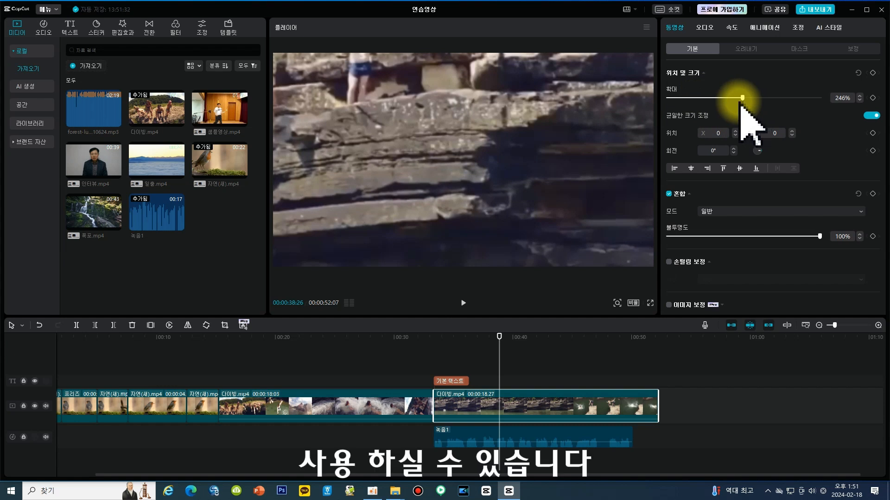
pyautogui.moveTo(528, 99); pyautogui.dragTo(532, 223)
pyautogui.moveTo(554, 121); pyautogui.dragTo(558, 98)
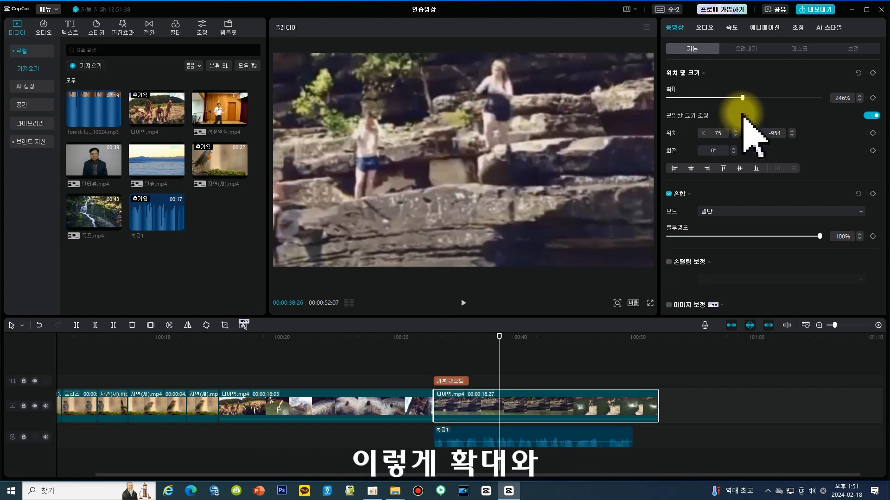
# Reduce the 다이빙.mp4 clip's scale to 80% and move the picture to about X -35, Y 56.
pyautogui.moveTo(743, 98); pyautogui.dragTo(699, 98)
pyautogui.moveTo(556, 192); pyautogui.dragTo(564, 97)
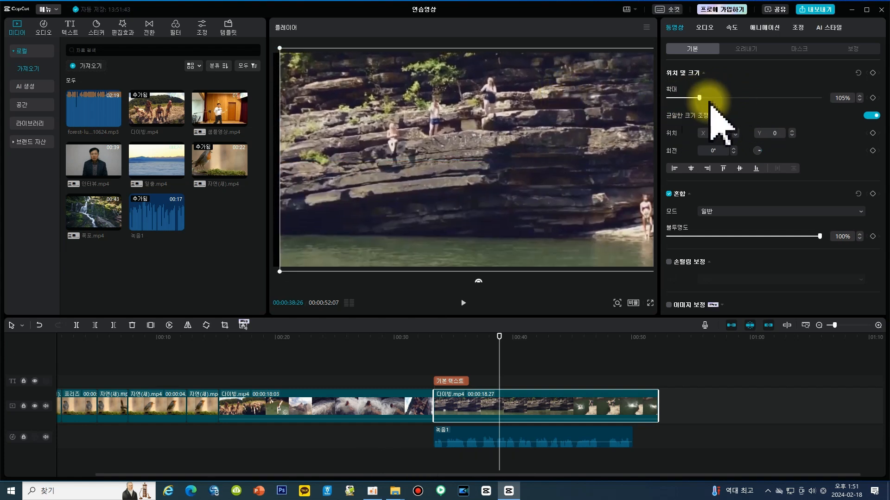
pyautogui.moveTo(698, 96); pyautogui.dragTo(692, 94)
pyautogui.moveTo(546, 159); pyautogui.dragTo(527, 153)
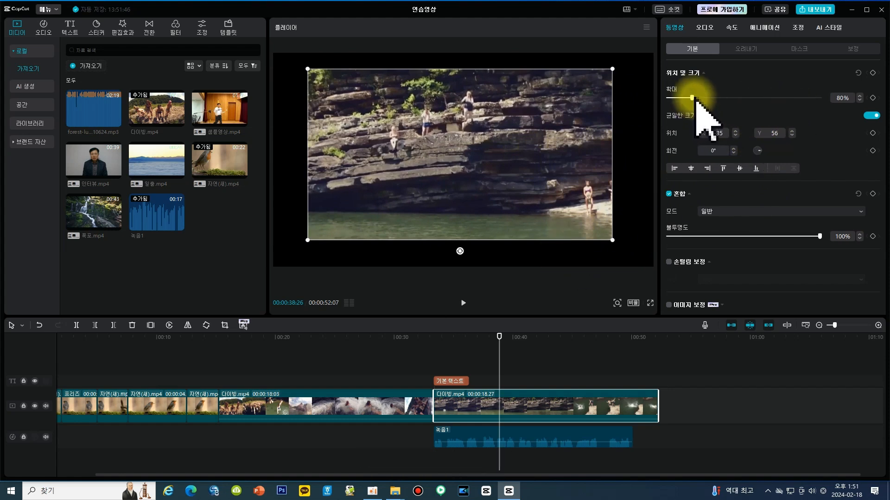
# Enlarge the clip to 114%, and fine-tune the scale in single steps up to 117% and down to 111%.
pyautogui.moveTo(692, 98); pyautogui.dragTo(702, 97)
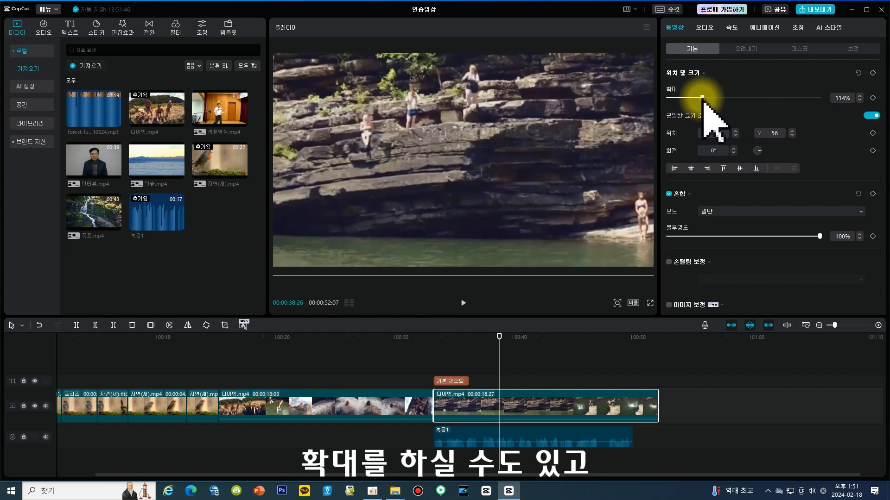
pyautogui.click(859, 96)
pyautogui.click(860, 96)
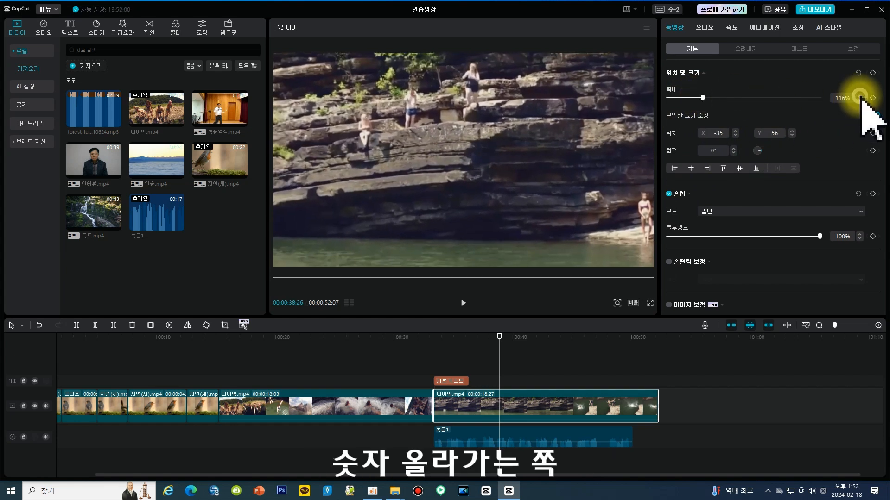
pyautogui.click(860, 95)
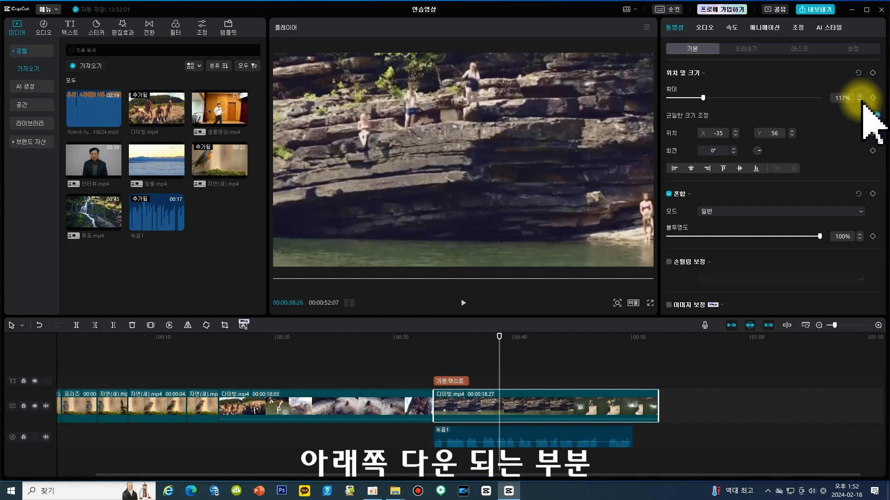
pyautogui.click(860, 100)
pyautogui.click(860, 100)
pyautogui.click(860, 100)
pyautogui.click(860, 100)
pyautogui.click(860, 100)
pyautogui.click(860, 101)
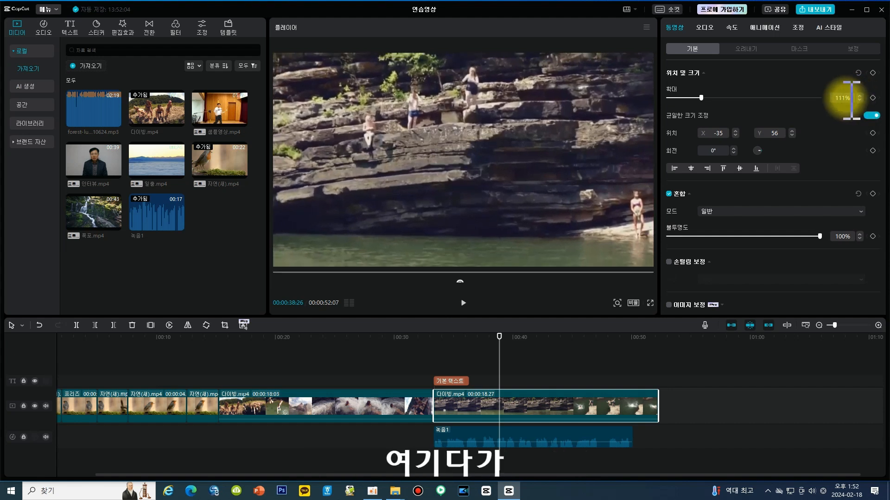
# Set the 다이빙.mp4 clip's scale to exactly 100%.
pyautogui.click(849, 97)
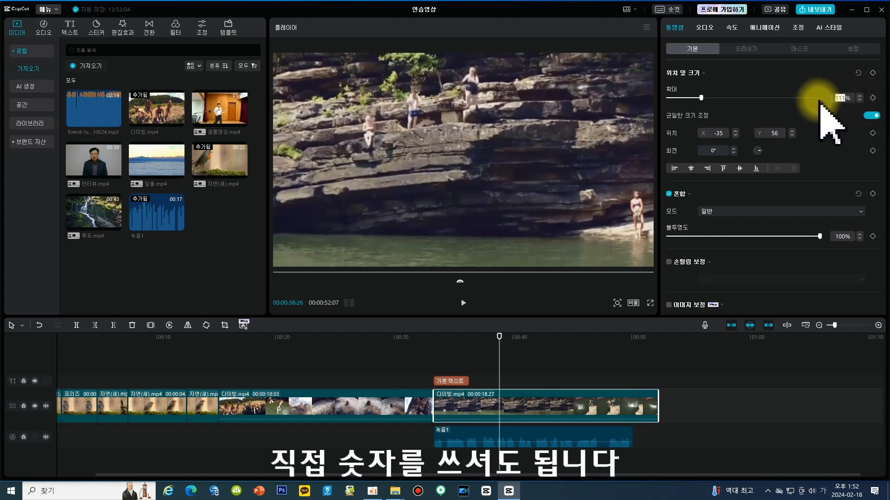
pyautogui.write('100')
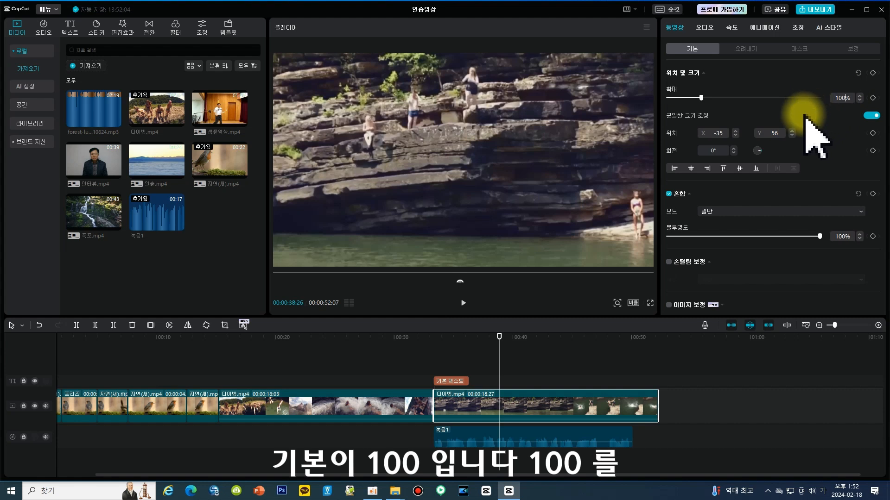
pyautogui.press('Return')
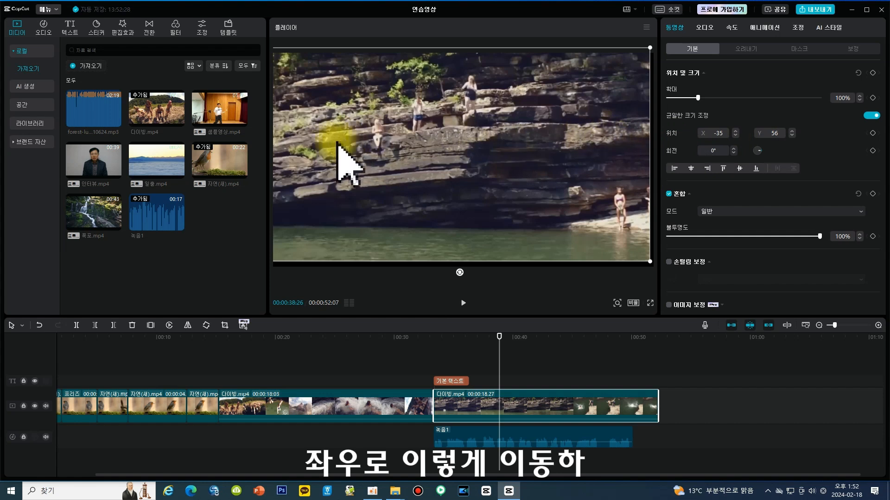
# Shift the clip sideways in the preview, and recentre it by setting the X position to 0 and snapping to the centre guides.
pyautogui.moveTo(490, 159); pyautogui.dragTo(653, 154)
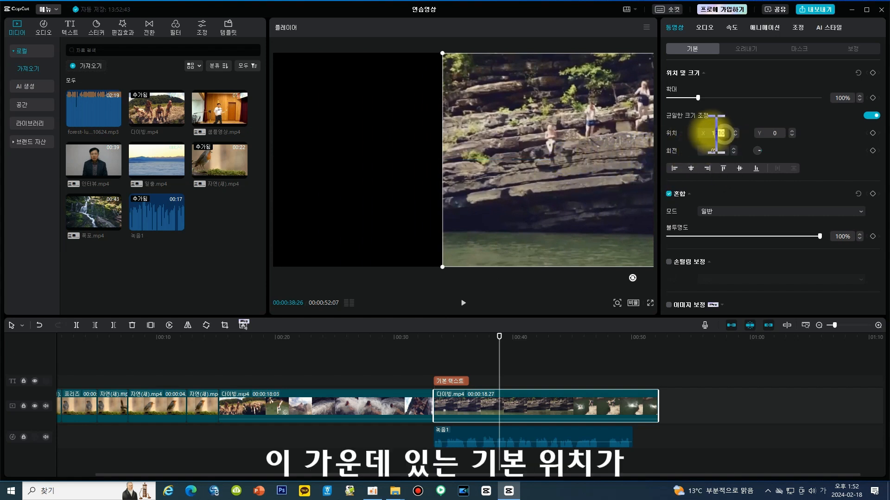
pyautogui.moveTo(716, 133); pyautogui.dragTo(705, 132)
pyautogui.write('0')
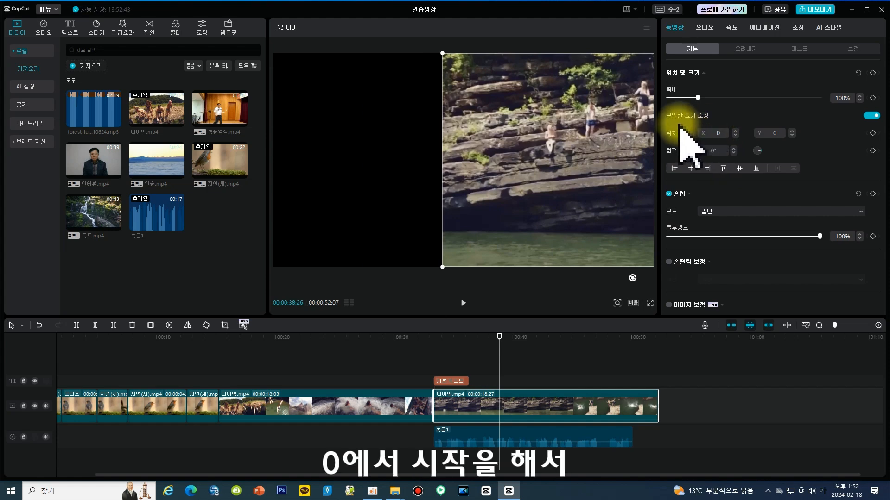
pyautogui.press('Return')
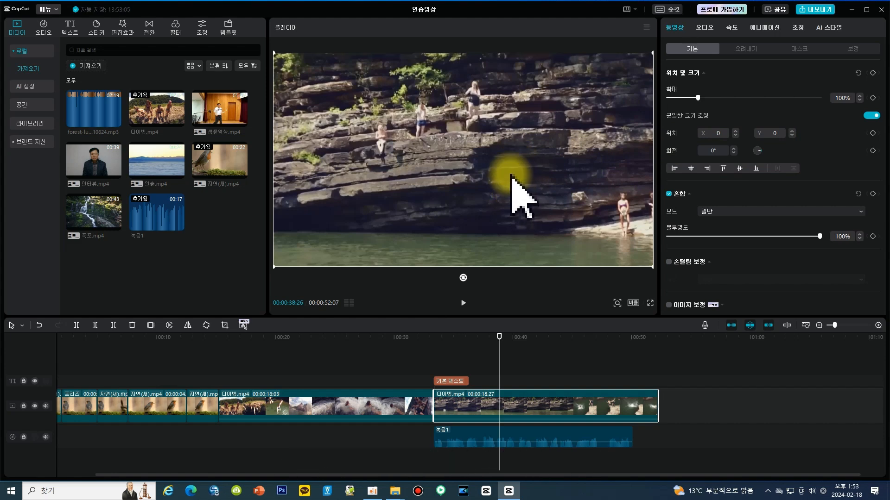
pyautogui.moveTo(511, 169)
pyautogui.mouseDown()
pyautogui.moveTo(509, 153)
pyautogui.moveTo(518, 148)
pyautogui.moveTo(505, 153)
pyautogui.moveTo(531, 157)
pyautogui.moveTo(520, 154)
pyautogui.moveTo(518, 179)
pyautogui.mouseUp()
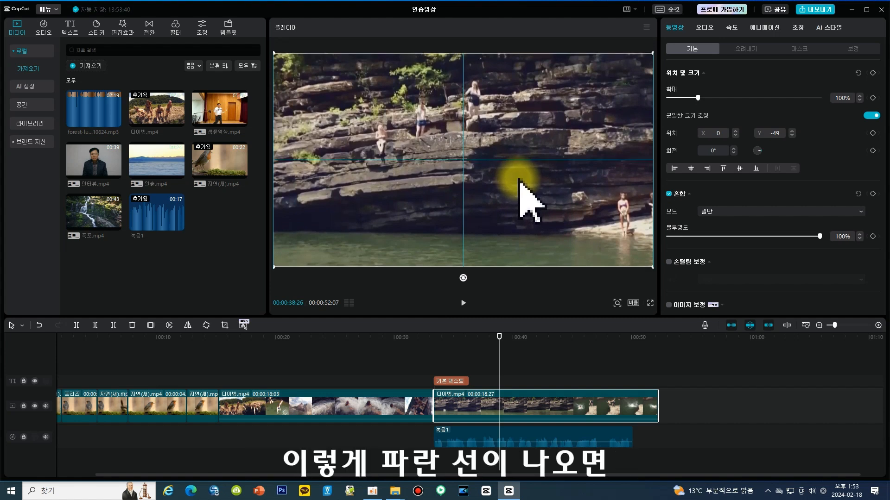
pyautogui.moveTo(518, 175); pyautogui.dragTo(517, 175)
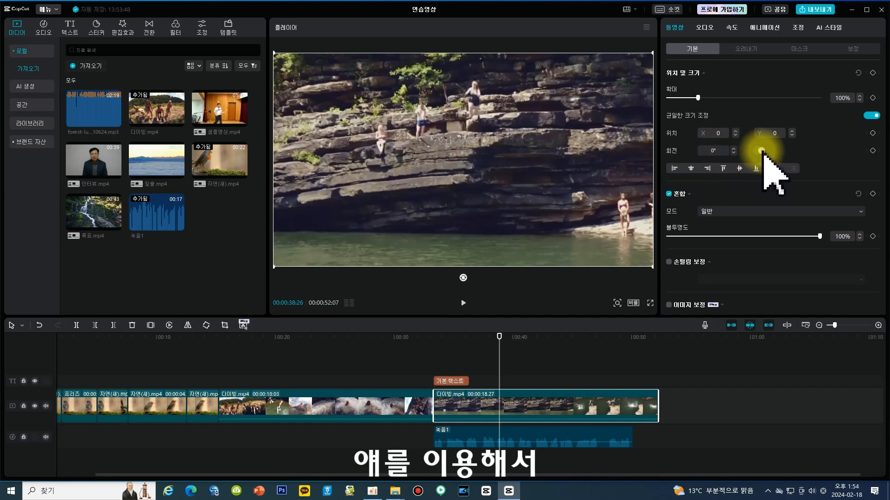
# Rotate the clip using the rotation setting with a value of 90°, and clear the rotation value again.
pyautogui.moveTo(762, 152)
pyautogui.mouseDown()
pyautogui.moveTo(770, 161)
pyautogui.moveTo(756, 148)
pyautogui.mouseUp()
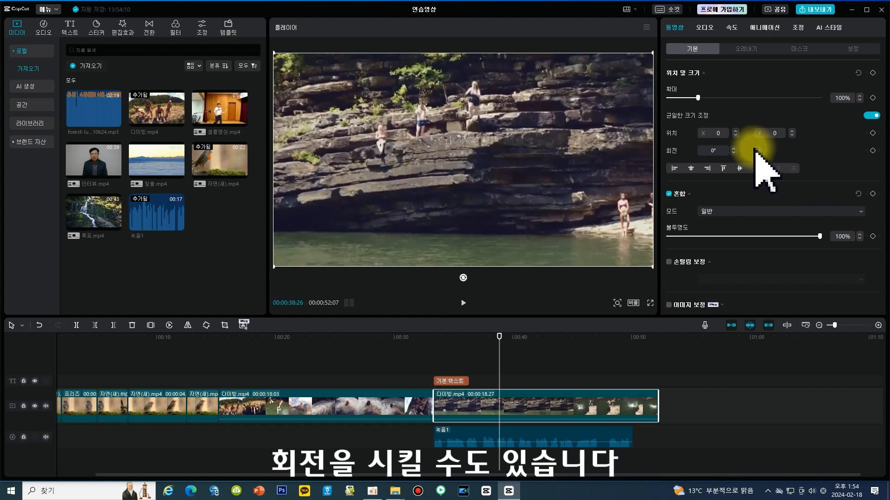
pyautogui.click(709, 150)
pyautogui.write('90')
pyautogui.press('Return')
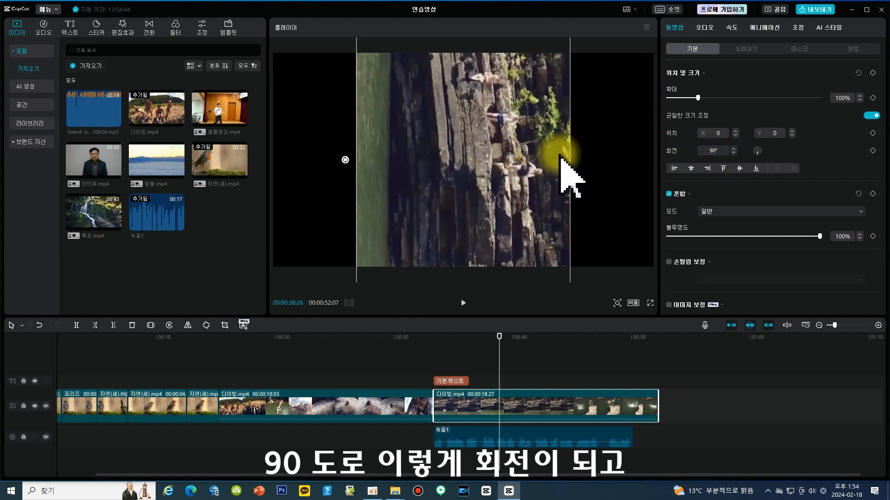
pyautogui.click(716, 150)
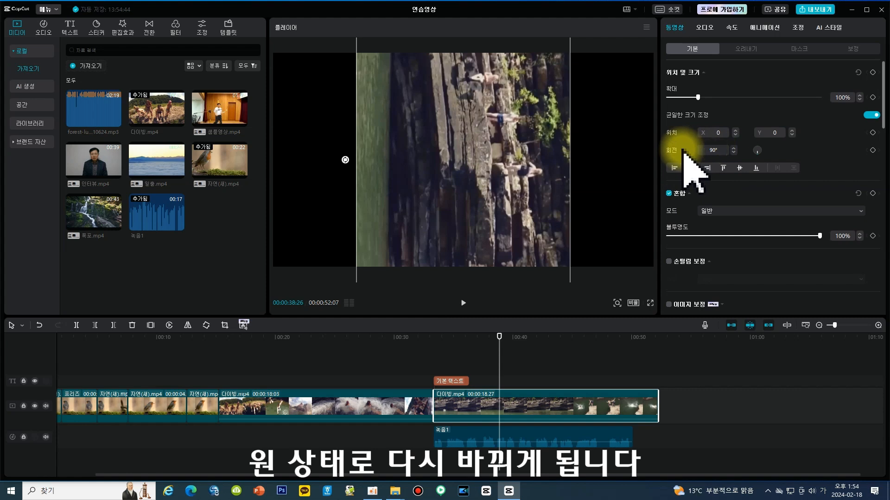
pyautogui.press('BackSpace')
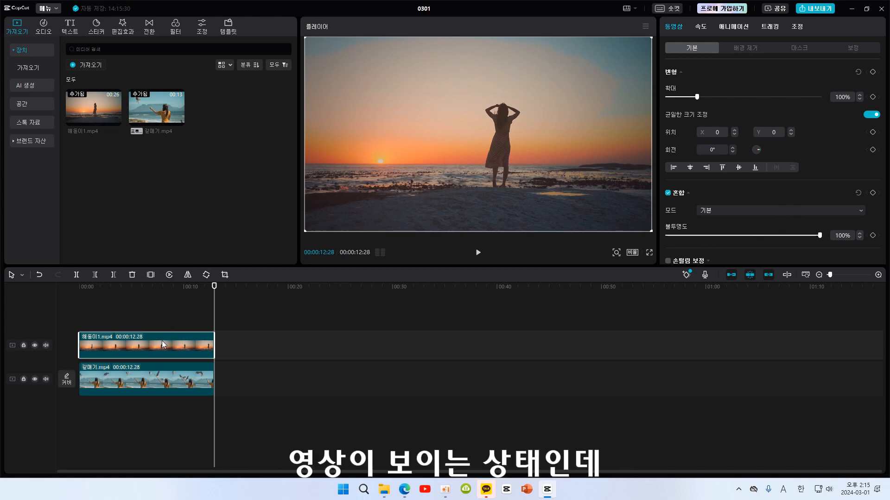
# Try the blend modes 밝게 하기, 화면 and 어둡게 on the overlaid 해돋이1.mp4 clip.
pyautogui.click(817, 212)
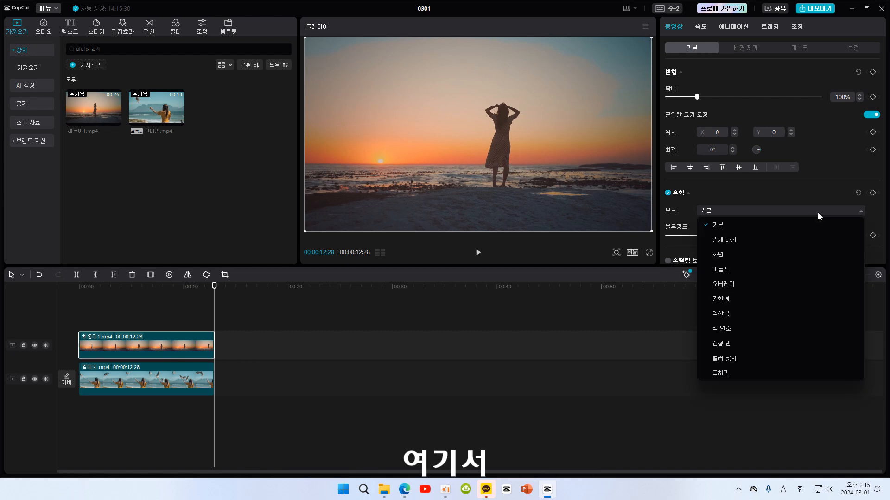
pyautogui.click(755, 240)
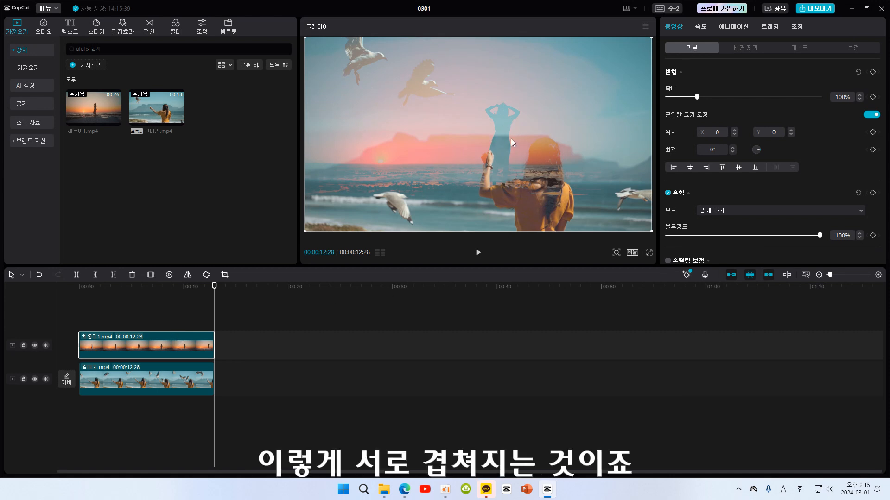
pyautogui.click(743, 212)
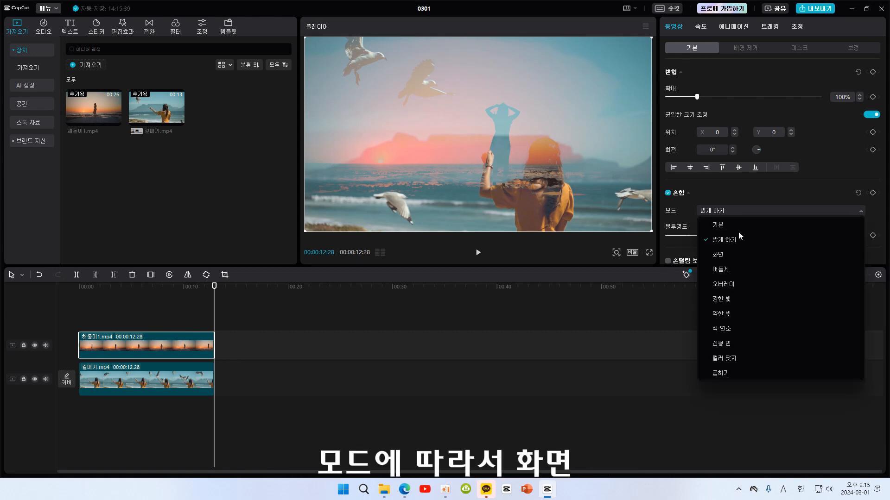
pyautogui.click(729, 252)
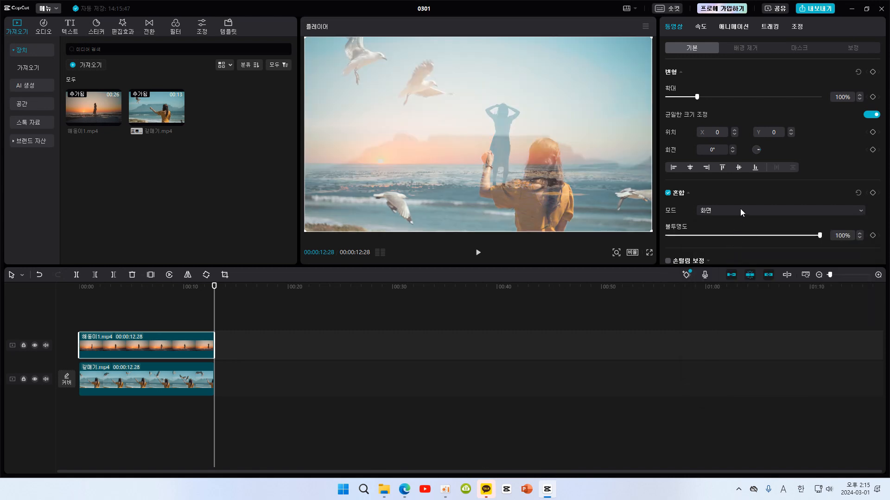
pyautogui.click(740, 209)
pyautogui.click(730, 268)
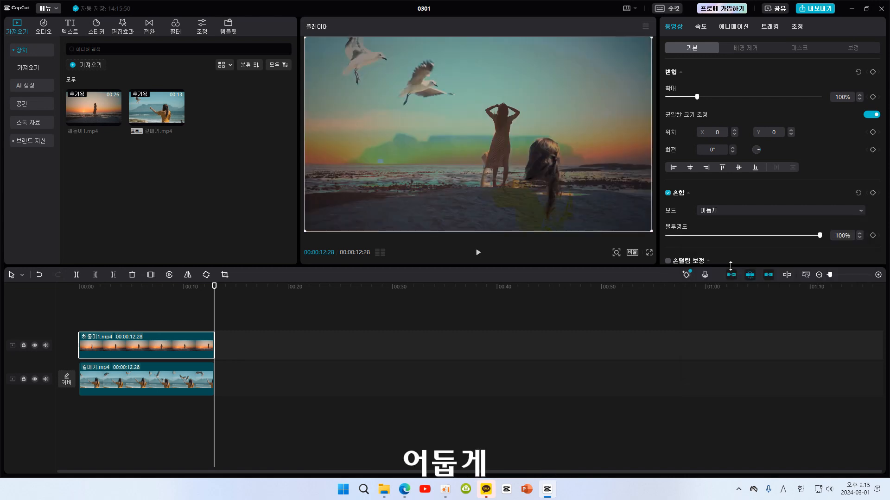
# Try the blend modes 오버레이 and 강한 빛 on the 해돋이1.mp4 clip, and set it to 컬러 닷지.
pyautogui.click(740, 208)
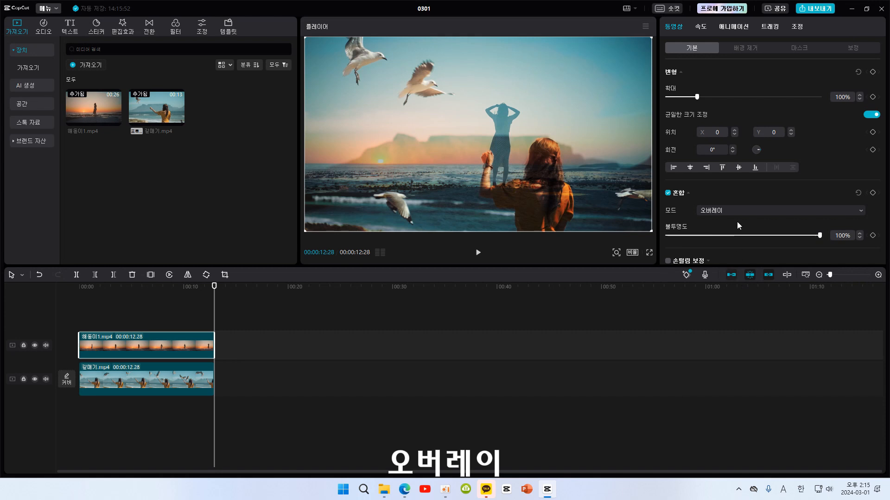
pyautogui.click(738, 211)
pyautogui.click(735, 301)
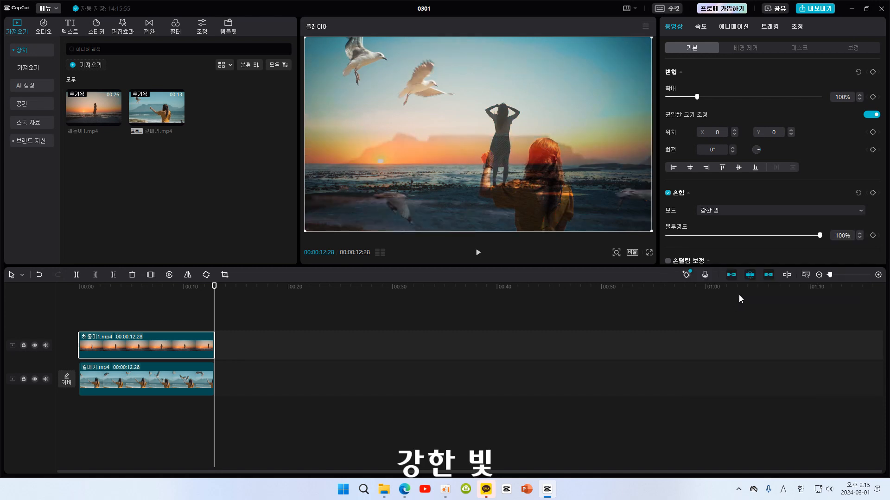
pyautogui.click(749, 209)
pyautogui.click(740, 358)
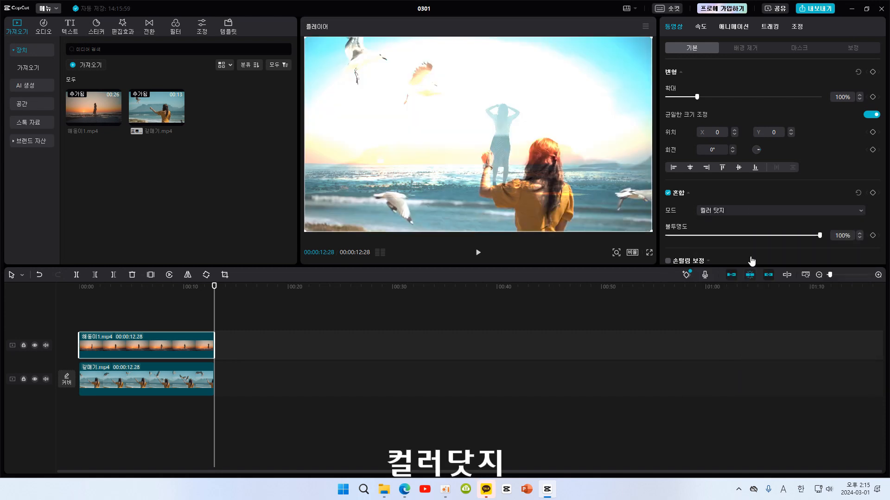
# Try the blend mode 곱하기 on the 해돋이1.mp4 clip, and set the mode back to 기본.
pyautogui.click(750, 210)
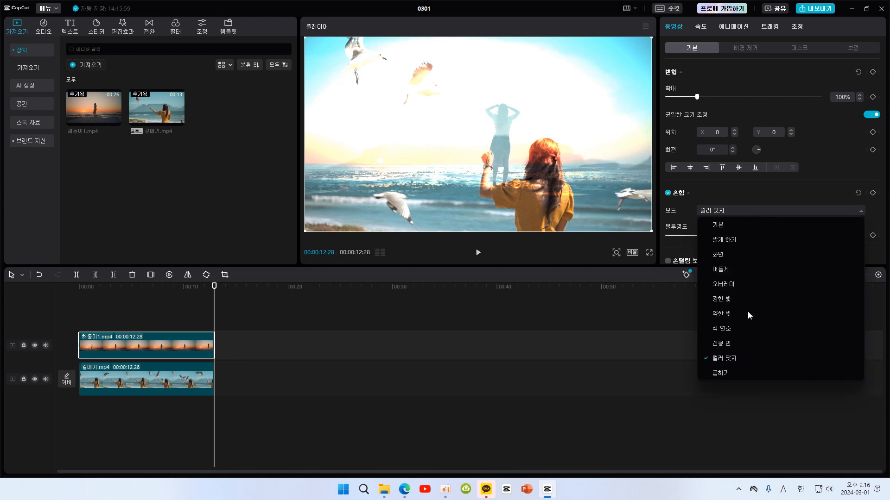
pyautogui.click(740, 373)
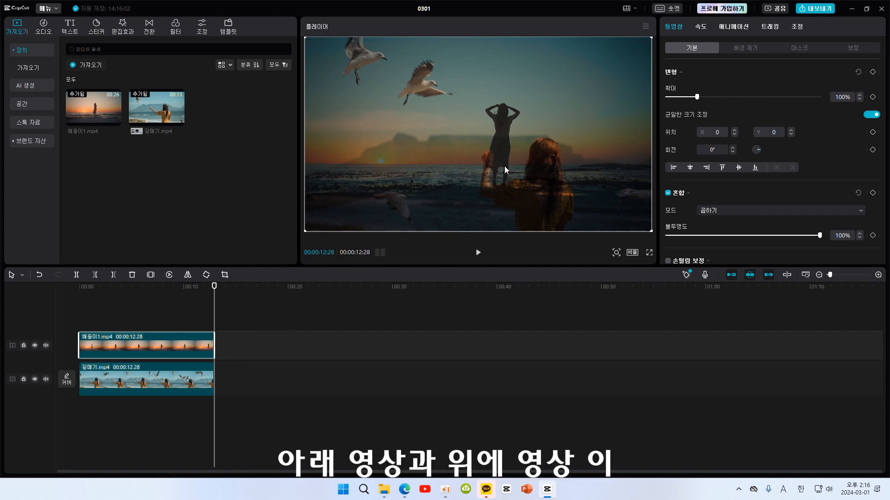
pyautogui.click(783, 211)
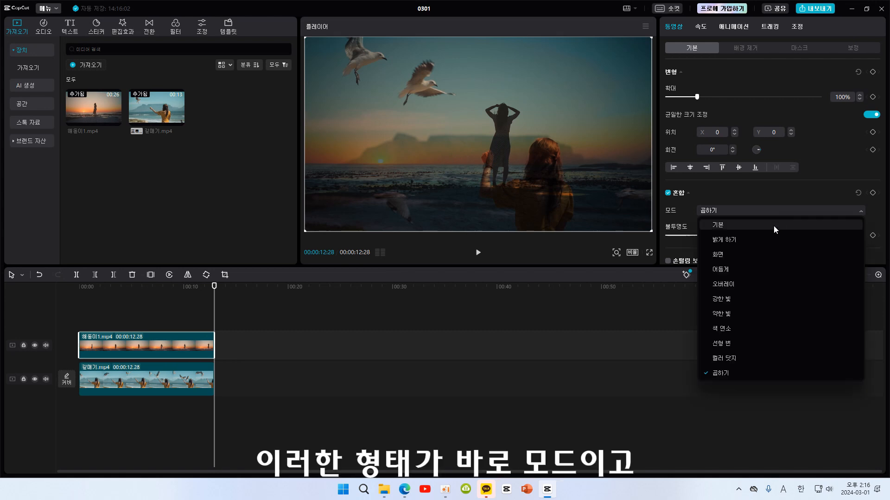
pyautogui.click(774, 226)
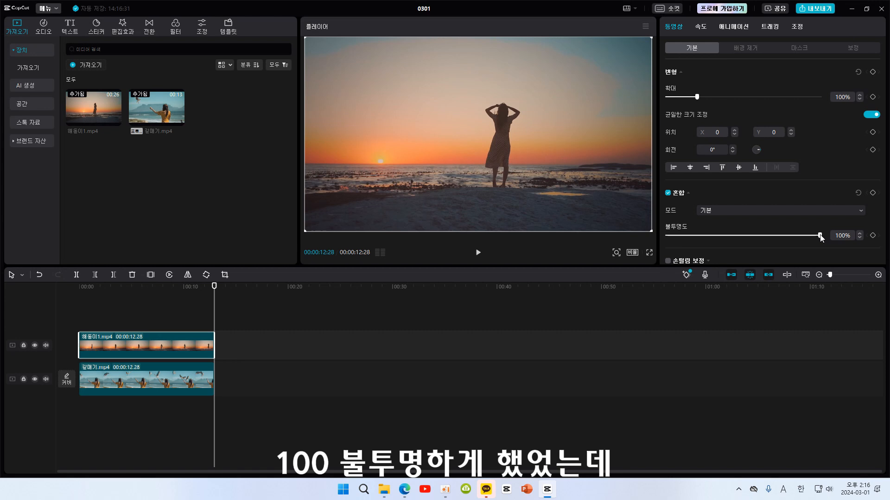
# Try the 해돋이1.mp4 clip's opacity at 50% and 0%, and restore it to 100%.
pyautogui.moveTo(819, 236); pyautogui.dragTo(743, 236)
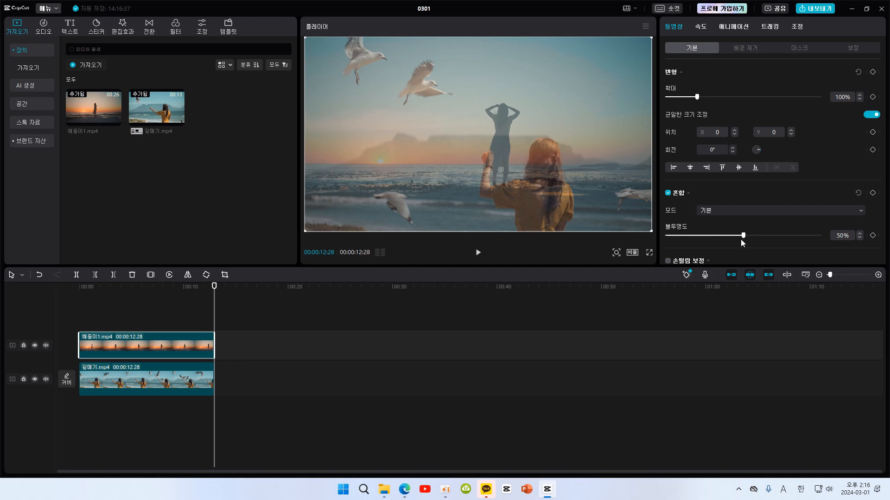
pyautogui.moveTo(743, 236); pyautogui.dragTo(666, 239)
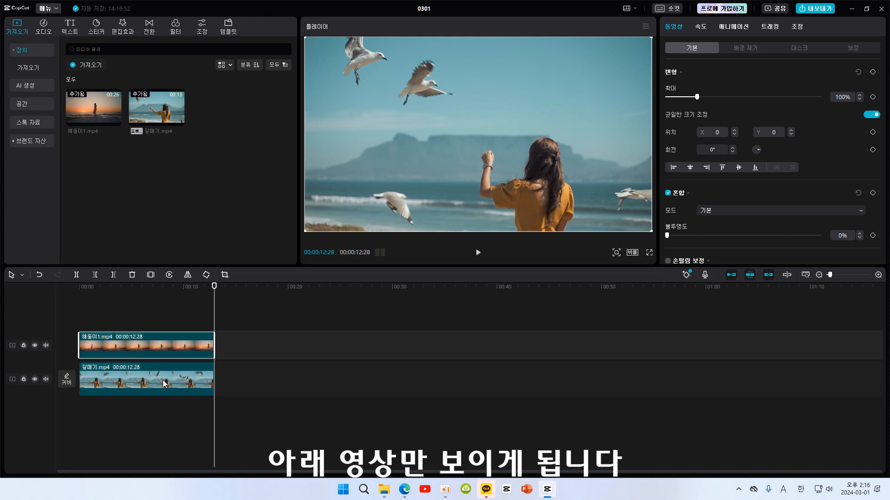
pyautogui.moveTo(666, 236); pyautogui.dragTo(819, 249)
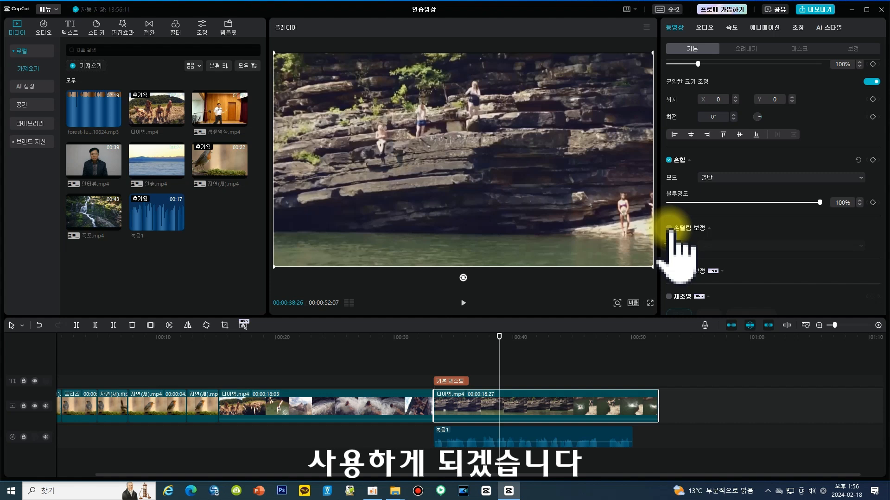
# Try to enable 이미지 보정 on the last 다이빙.mp4 clip, postponing the permission request, and show its level option.
pyautogui.scroll(-2, 671, 231)
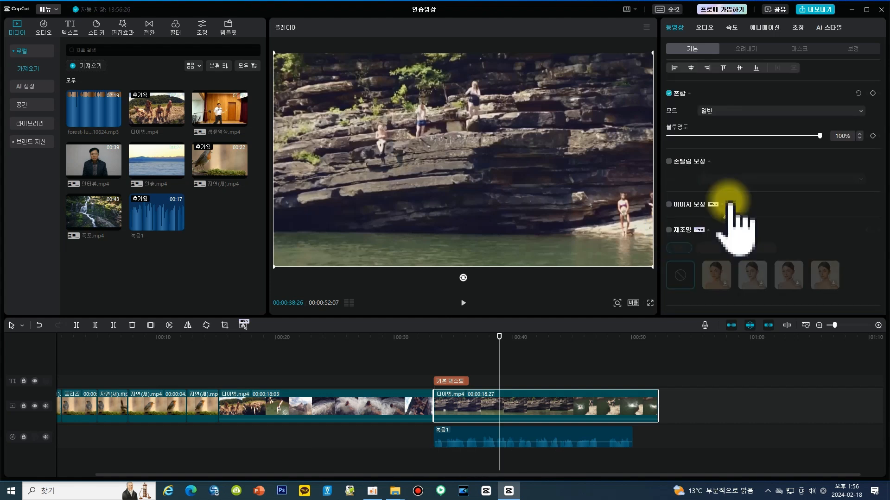
pyautogui.click(670, 205)
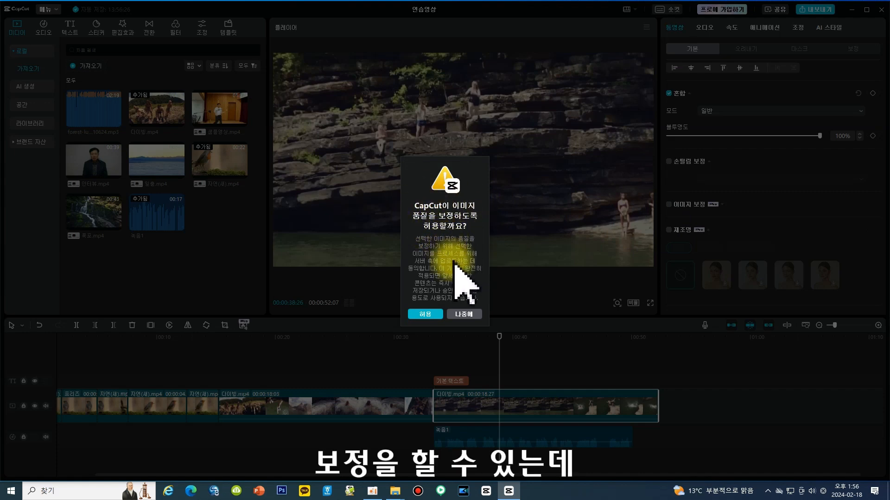
pyautogui.click(463, 314)
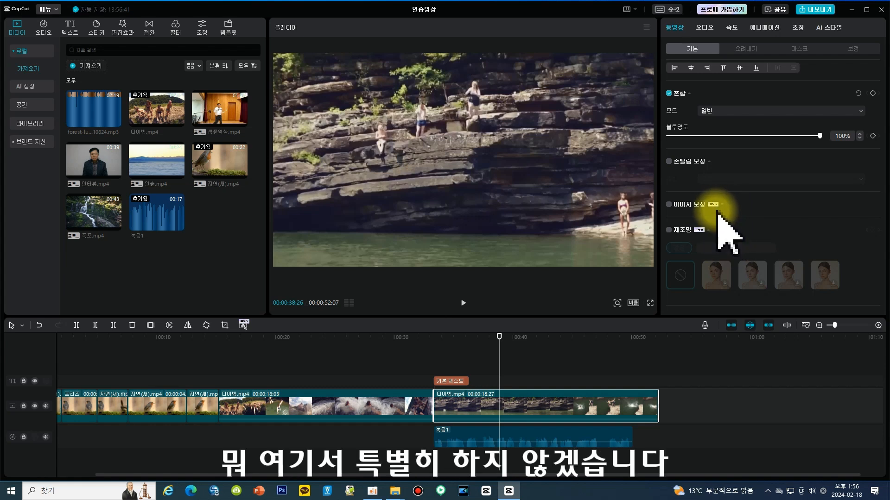
pyautogui.click(718, 207)
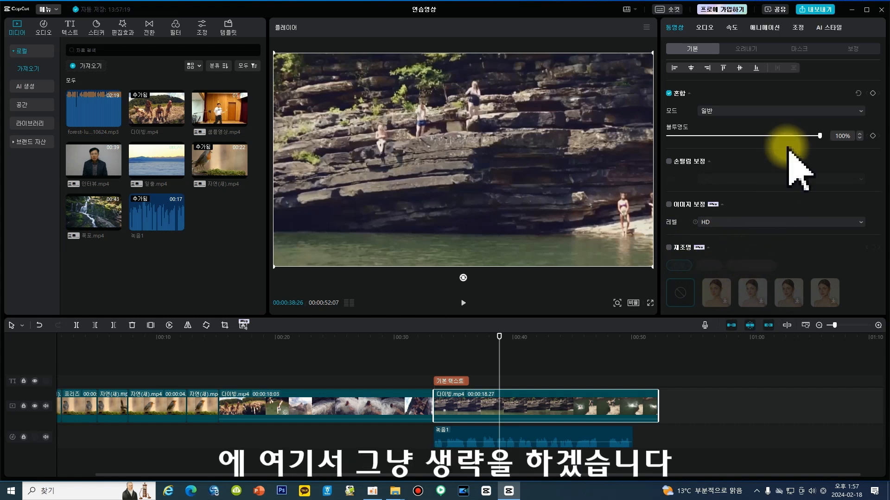
# Open the 오려내기 settings, and overlay 인터뷰.mp4 on a new track above 다이빙.mp4 with the playhead at 00:00:45:12.
pyautogui.click(754, 48)
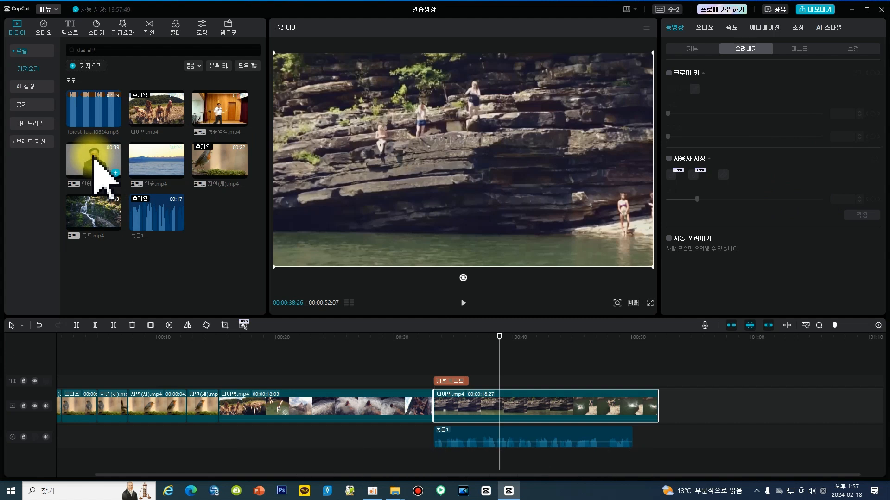
pyautogui.moveTo(94, 158); pyautogui.dragTo(506, 343)
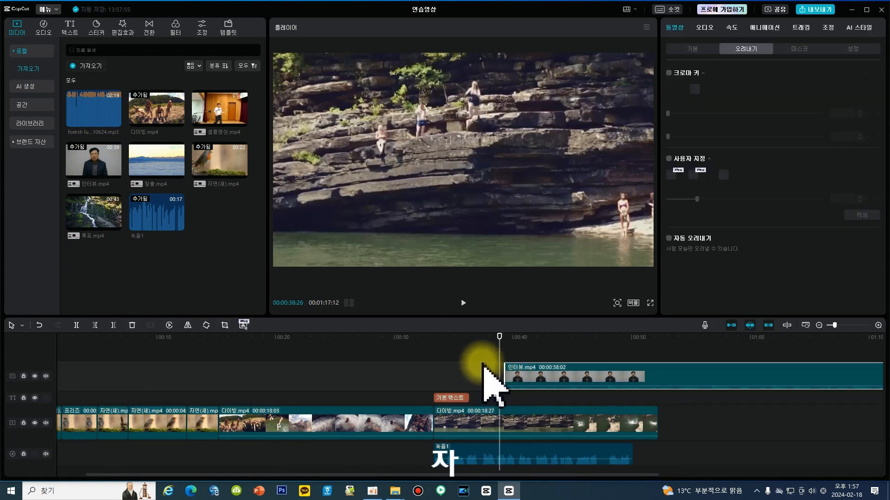
pyautogui.click(644, 374)
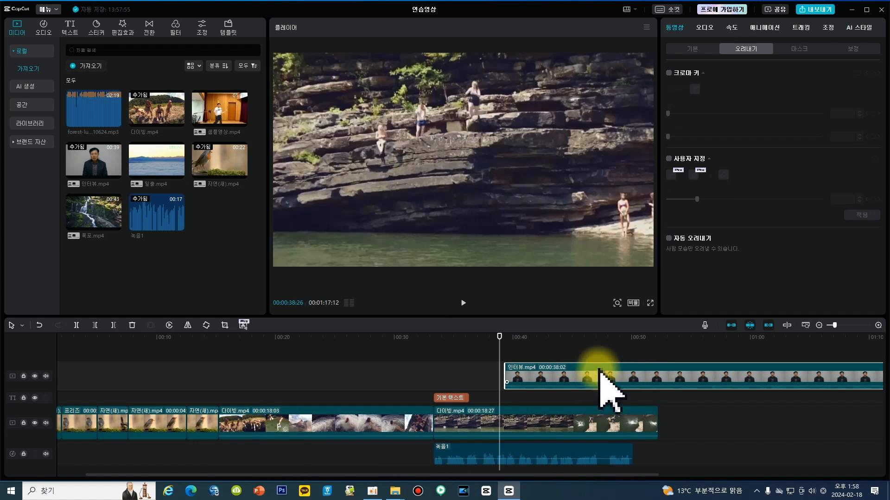
pyautogui.click(578, 340)
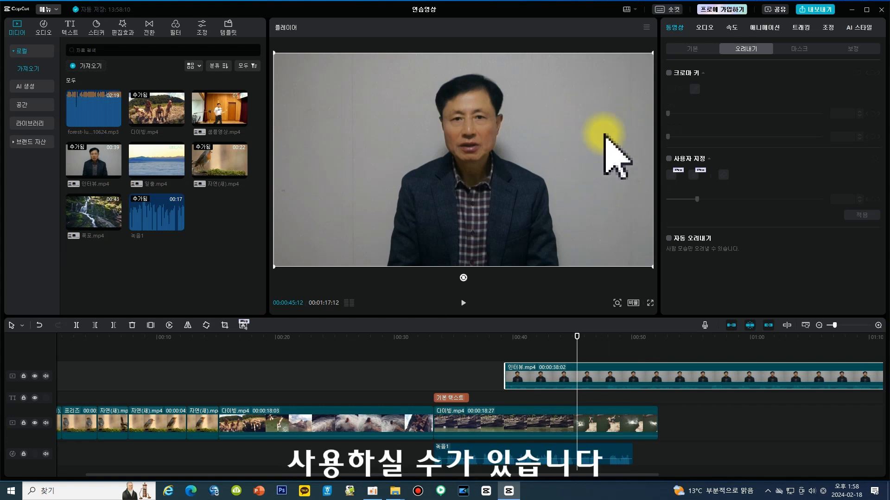
# Enable 크로마 키 on the 인터뷰.mp4 clip with the grey background beside the man's head as key colour and an intensity of 1.
pyautogui.click(669, 74)
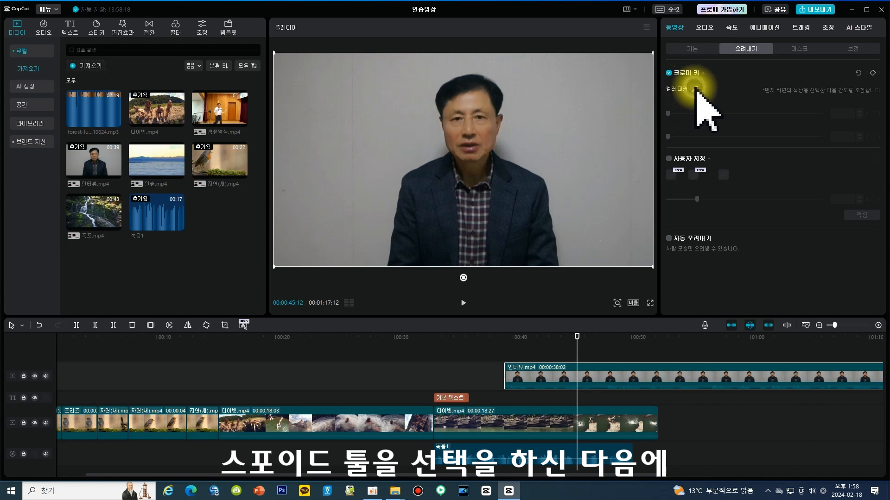
pyautogui.click(695, 89)
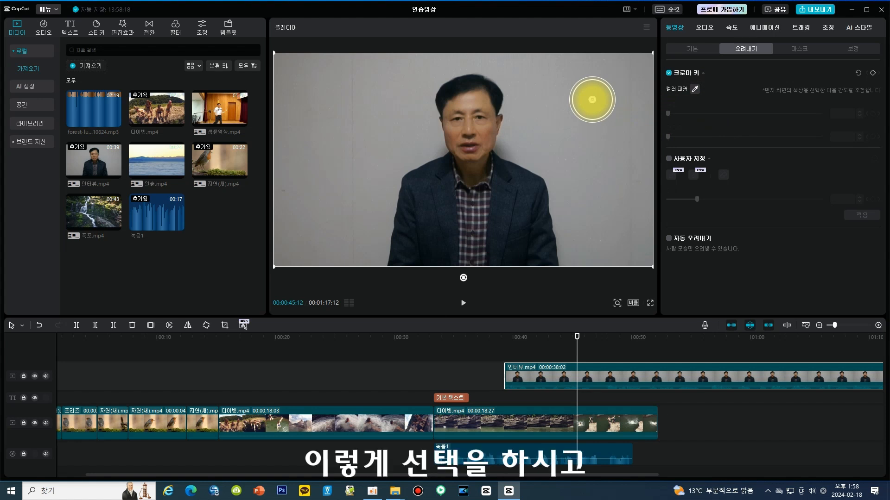
pyautogui.click(592, 100)
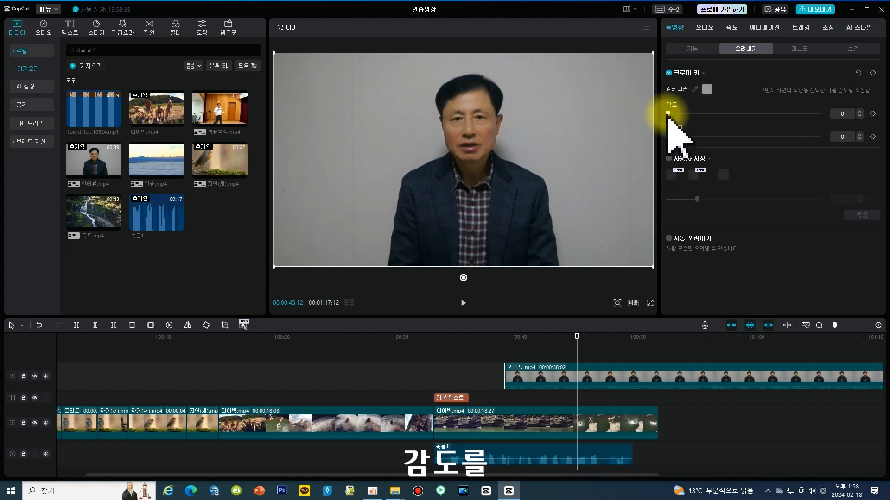
pyautogui.moveTo(667, 113); pyautogui.dragTo(668, 114)
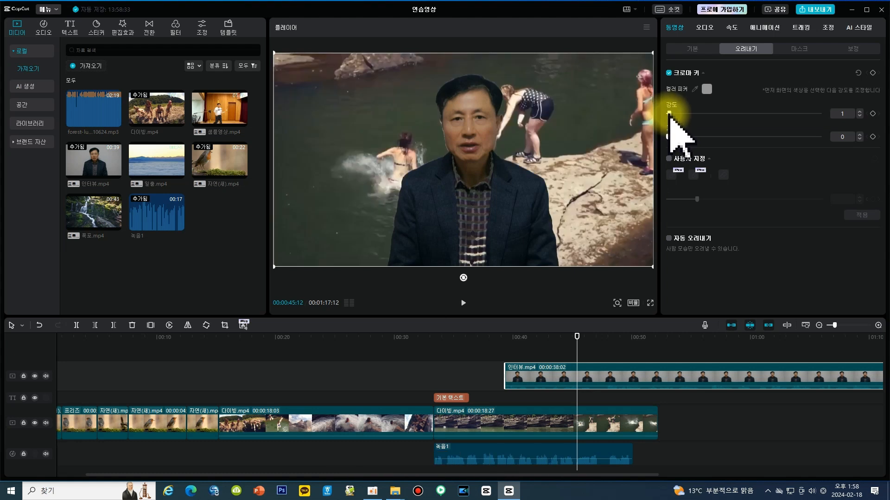
# Vary the chroma key intensity of the 인터뷰.mp4 clip between 0 and 6, and lower it again.
pyautogui.click(860, 116)
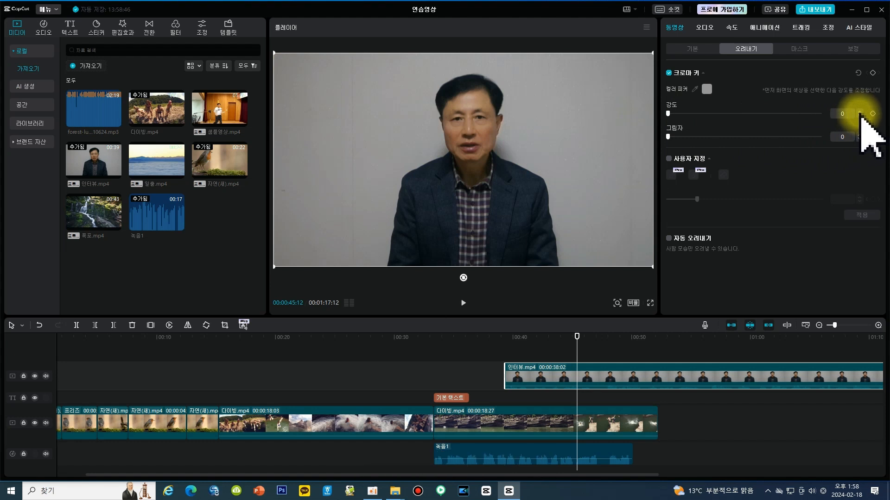
pyautogui.click(860, 111)
pyautogui.click(860, 111)
pyautogui.click(860, 111)
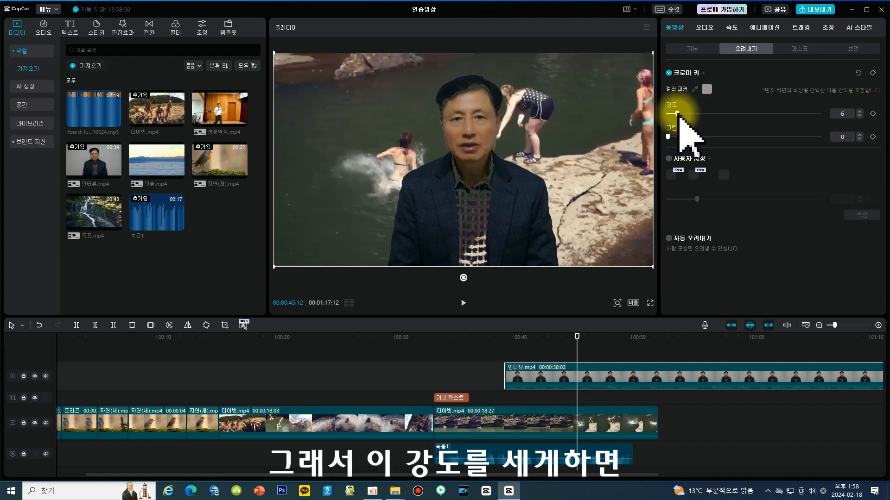
pyautogui.moveTo(675, 113)
pyautogui.mouseDown()
pyautogui.moveTo(785, 114)
pyautogui.moveTo(671, 116)
pyautogui.mouseUp()
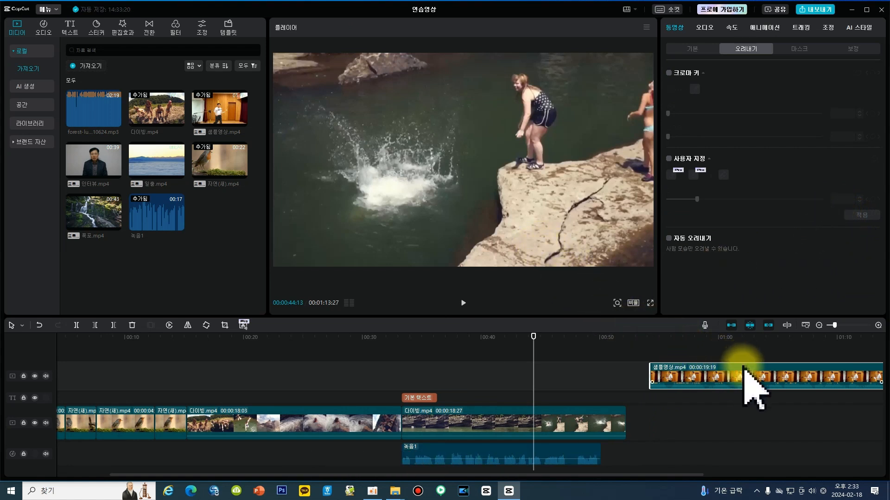
# Move the 샘플영상.mp4 clip directly above the second 다이빙.mp4 clip, and apply 자동 오려내기 to it.
pyautogui.moveTo(743, 366); pyautogui.dragTo(490, 363)
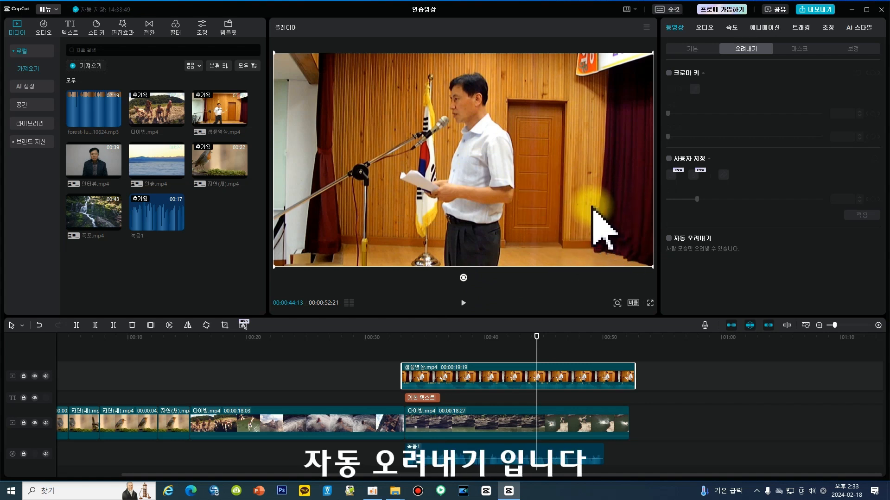
pyautogui.click(669, 239)
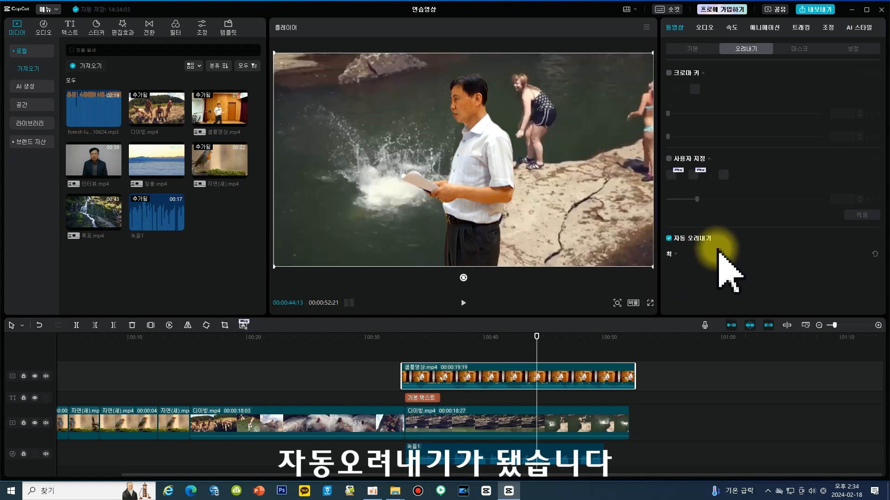
# Play the cut-out man over the 다이빙.mp4 clip from 00:00:33:19 to 00:00:50:12.
pyautogui.click(408, 337)
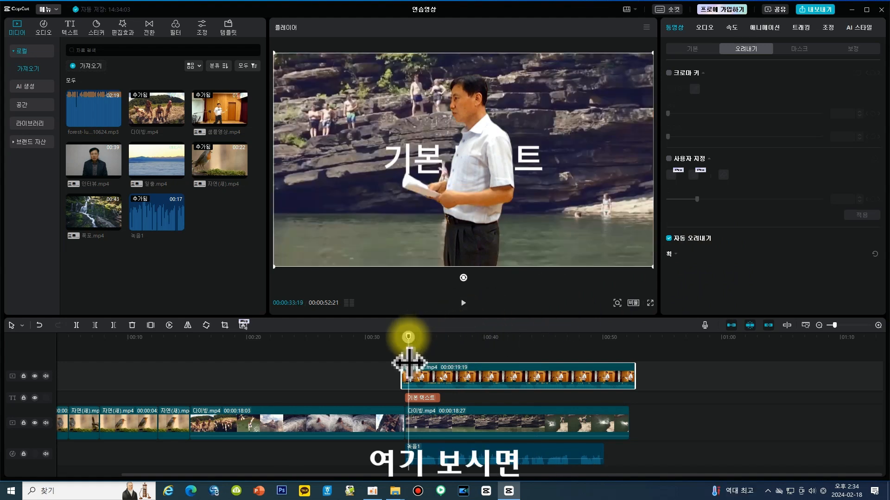
pyautogui.press('space')
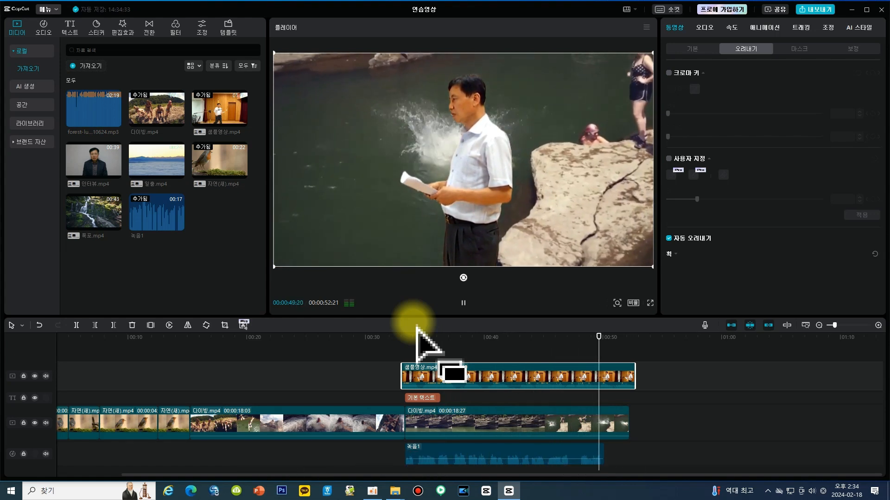
pyautogui.press('space')
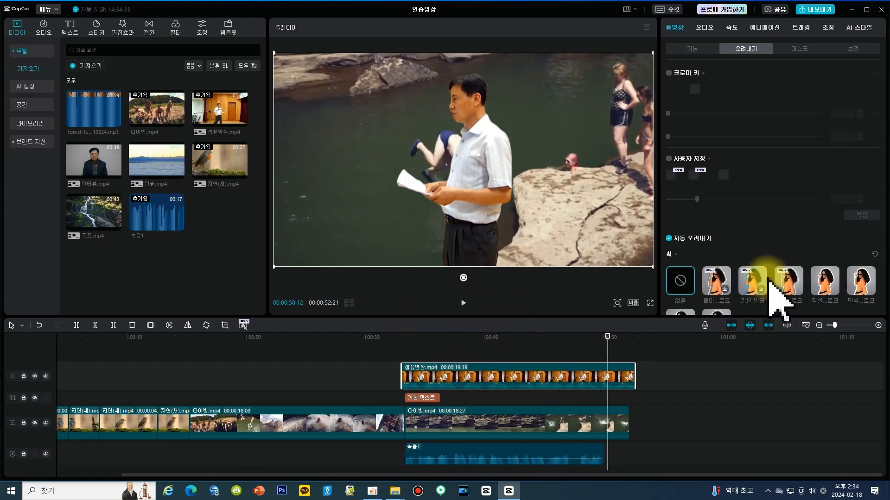
# Try the straight-line and dotted strokes around the cut-out man, and apply the solid-colour stroke with size 0.
pyautogui.scroll(-2, 768, 278)
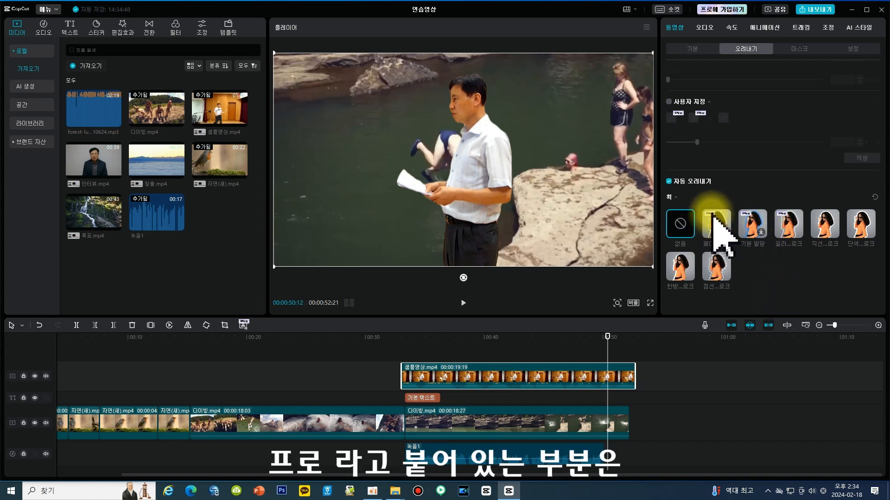
pyautogui.click(831, 223)
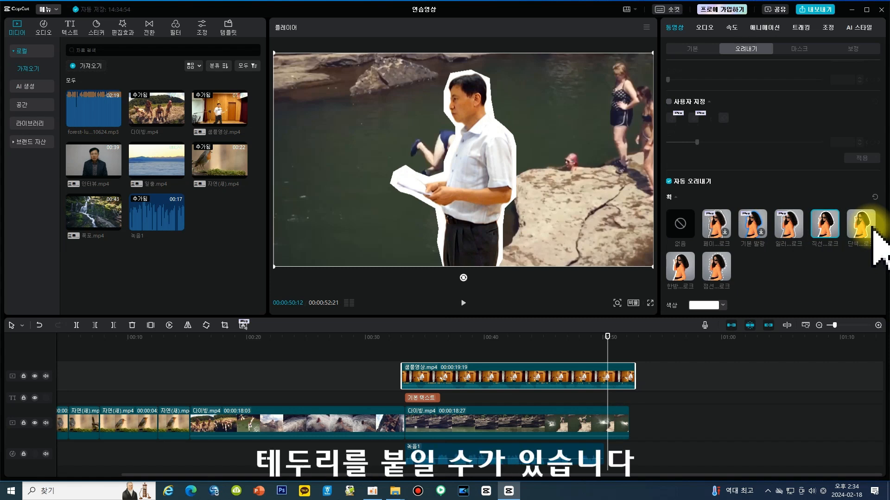
pyautogui.scroll(-1, 741, 231)
pyautogui.click(721, 237)
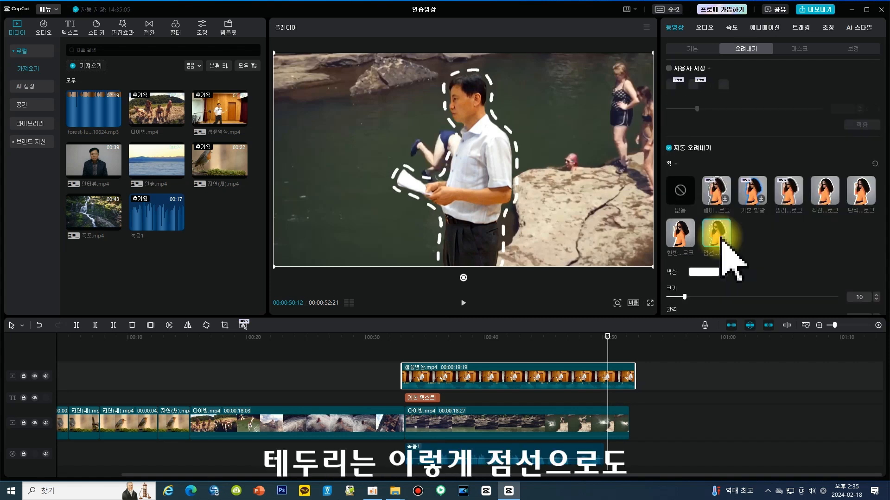
pyautogui.click(858, 204)
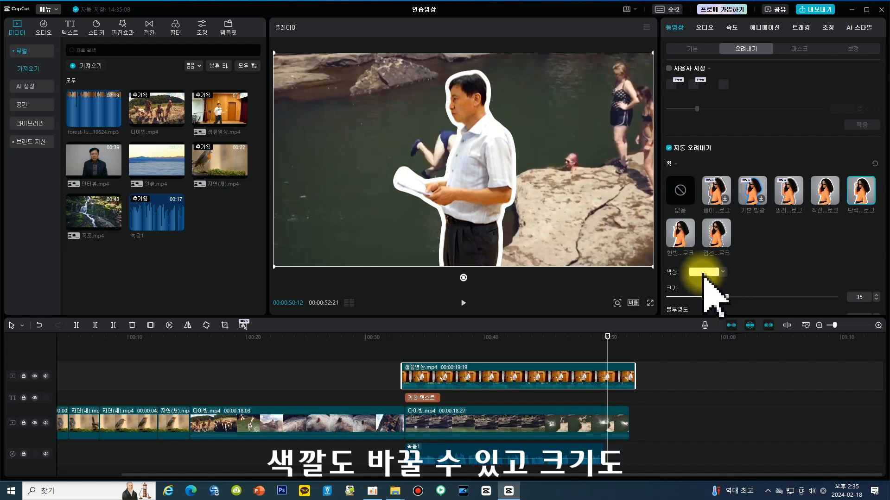
pyautogui.moveTo(727, 298); pyautogui.dragTo(682, 298)
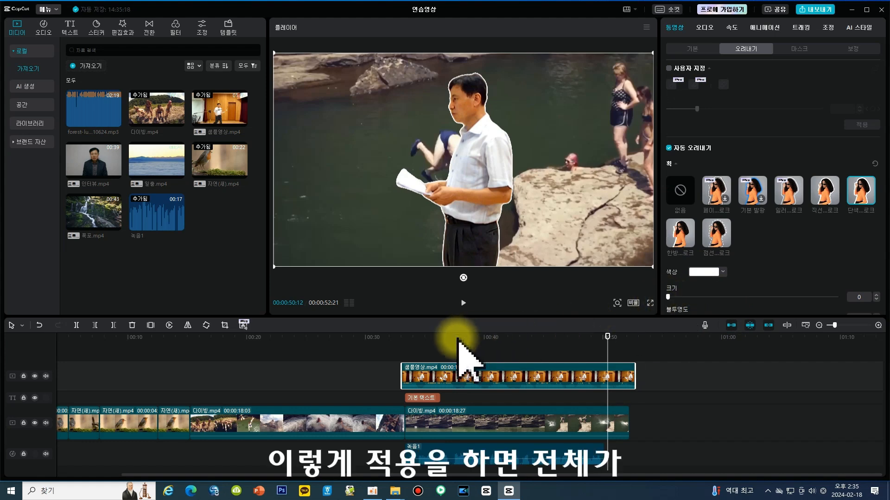
# Play the outlined cut-out from about the 35-second mark.
pyautogui.click(433, 338)
pyautogui.press('space')
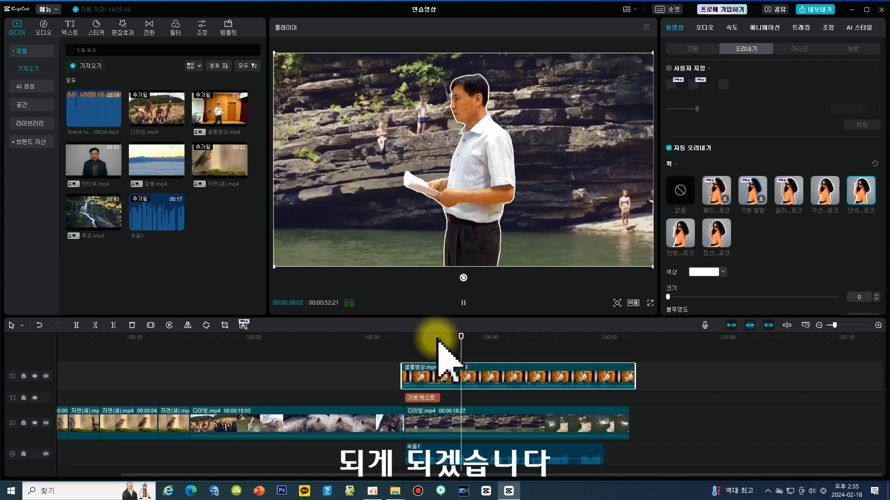
# Undo the automatic cutout and its stroke on the 샘플영상.mp4 clip, and open the clip's 마스크 options.
pyautogui.hotkey('ctrl', 'z')
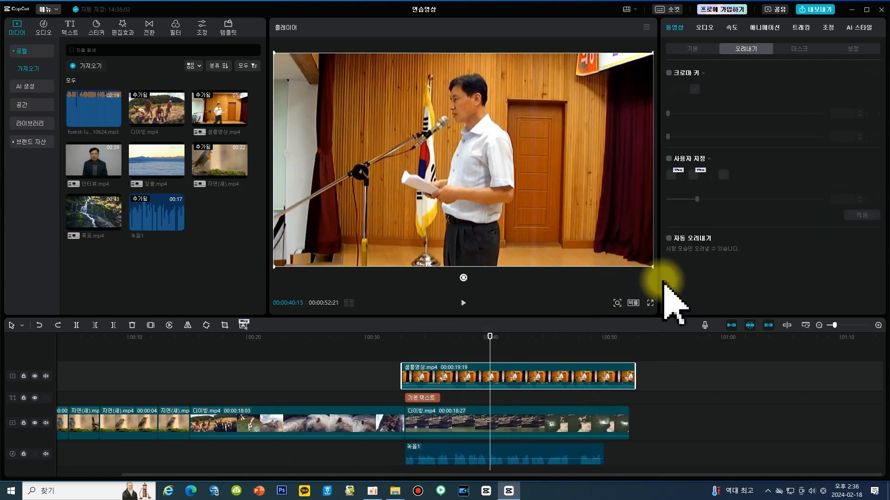
pyautogui.click(805, 52)
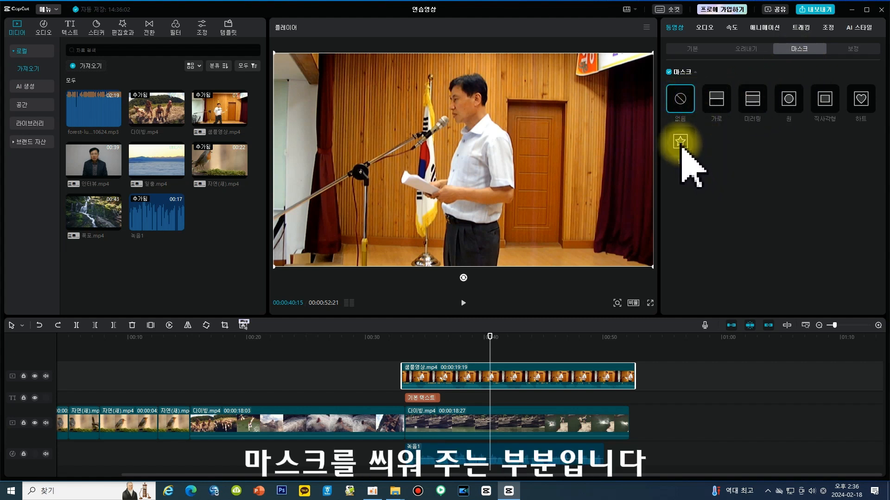
# Try the 가로 and 미러링 masks on the 샘플영상.mp4 clip, and apply the 원 mask.
pyautogui.click(718, 102)
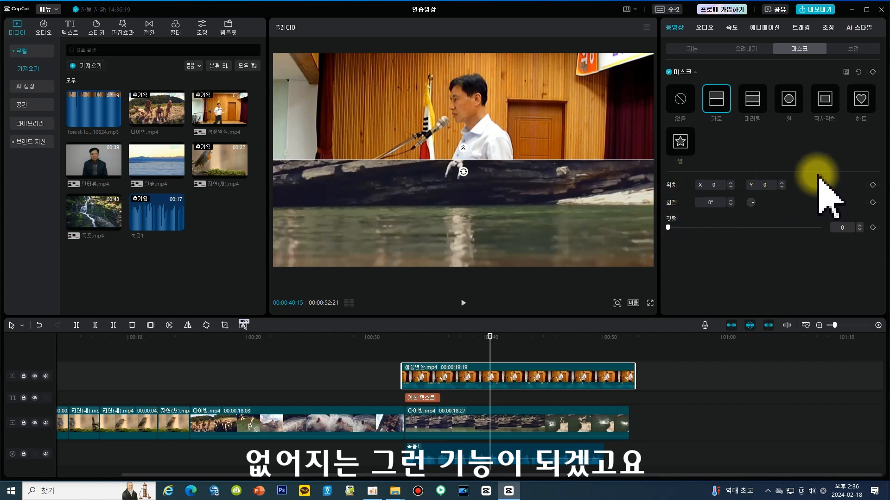
pyautogui.click(757, 106)
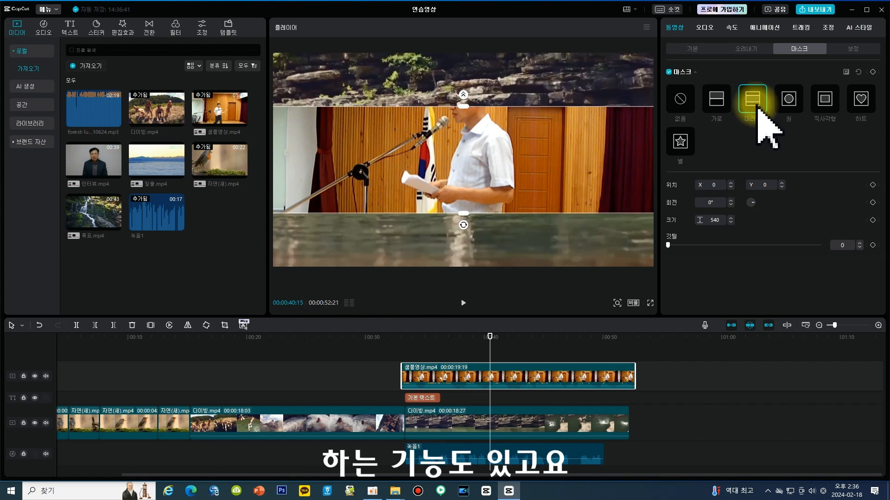
pyautogui.click(788, 100)
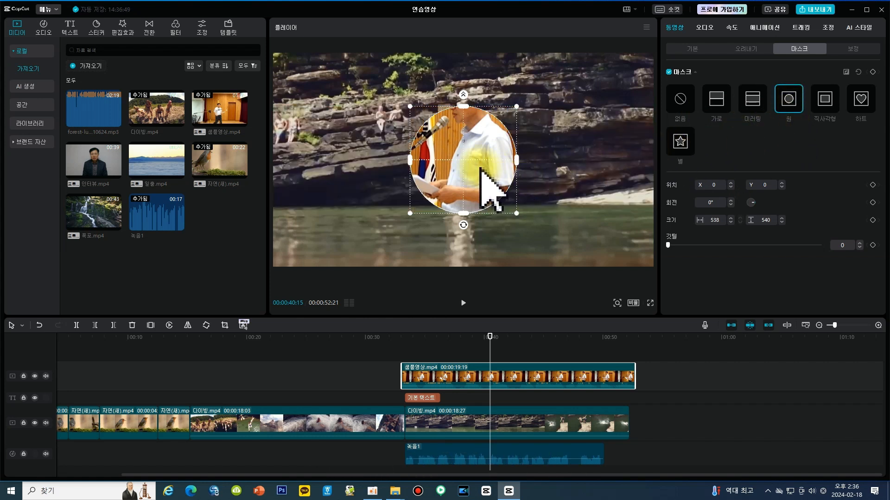
# Move the circle mask over the man to X 54, Y 129 and resize it to about 809 by 792.
pyautogui.moveTo(481, 169); pyautogui.dragTo(484, 128)
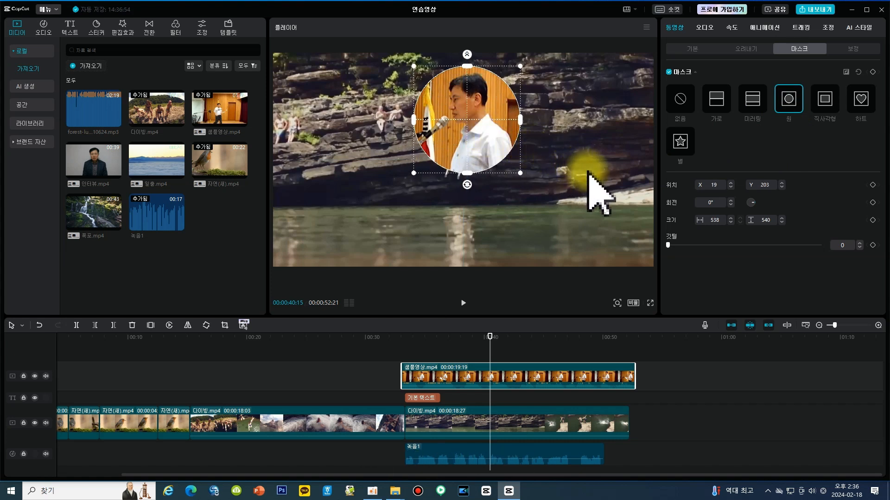
pyautogui.moveTo(520, 174); pyautogui.dragTo(475, 201)
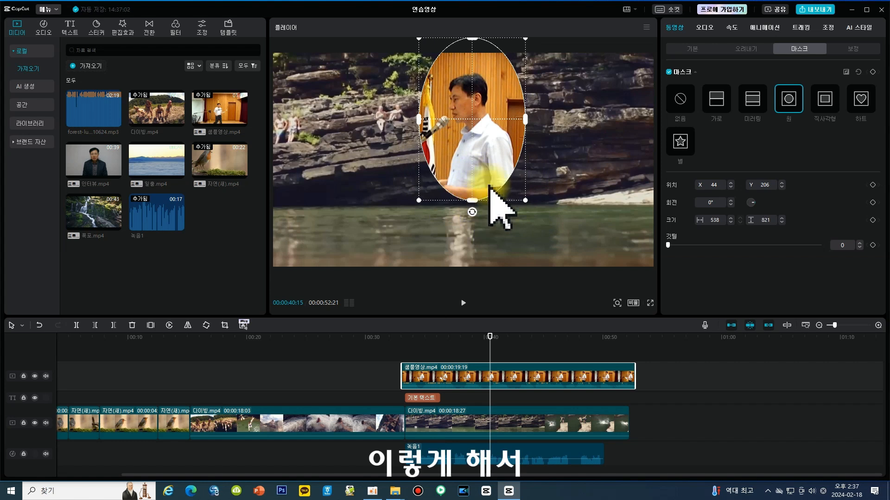
pyautogui.moveTo(528, 121); pyautogui.dragTo(561, 125)
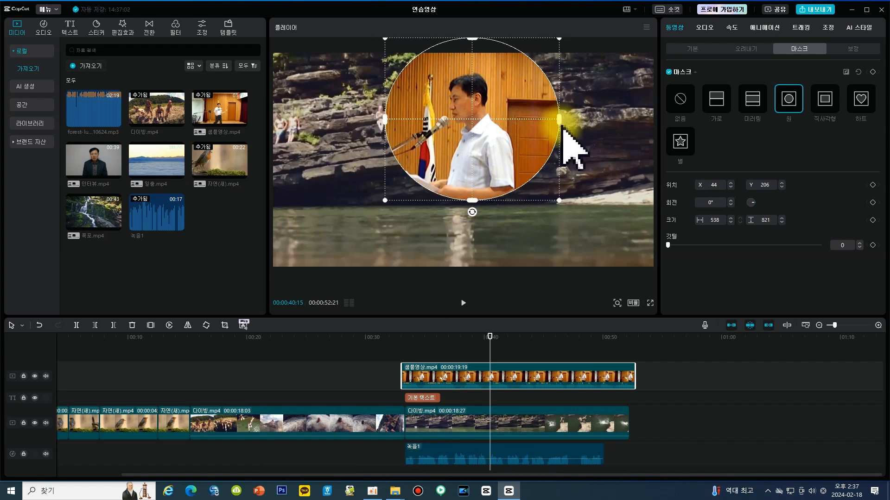
pyautogui.moveTo(522, 103); pyautogui.dragTo(555, 135)
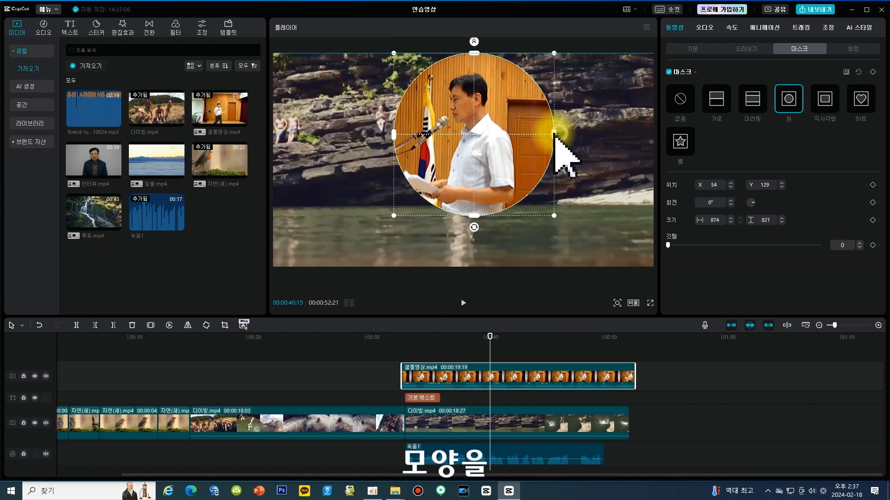
pyautogui.moveTo(475, 52); pyautogui.dragTo(475, 55)
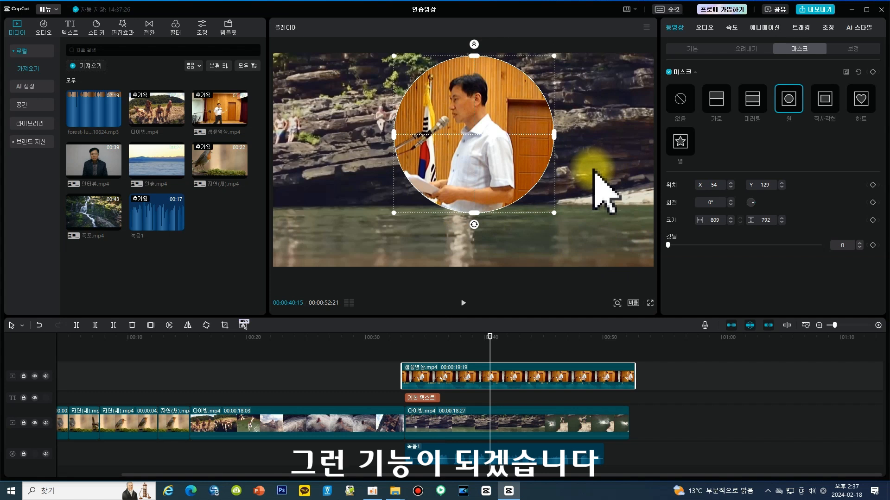
# Try the 하트 mask over the man's face, placed at about X 23, Y 257.
pyautogui.click(864, 100)
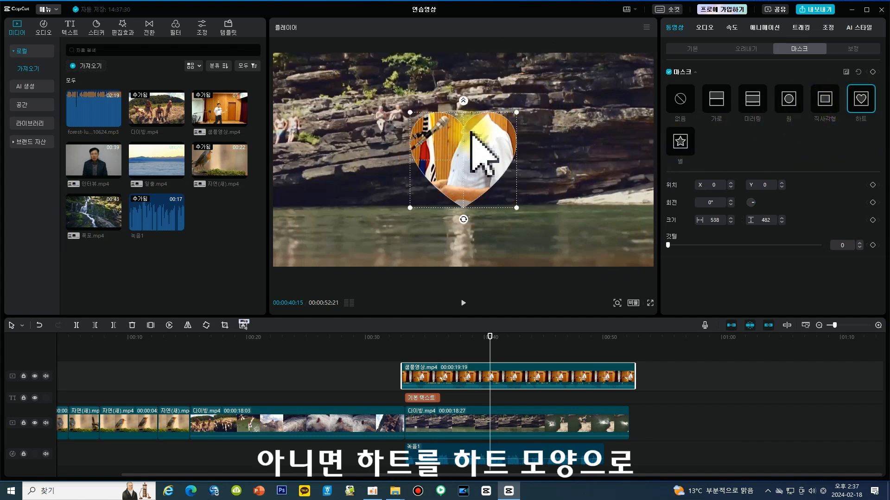
pyautogui.moveTo(482, 168); pyautogui.dragTo(476, 91)
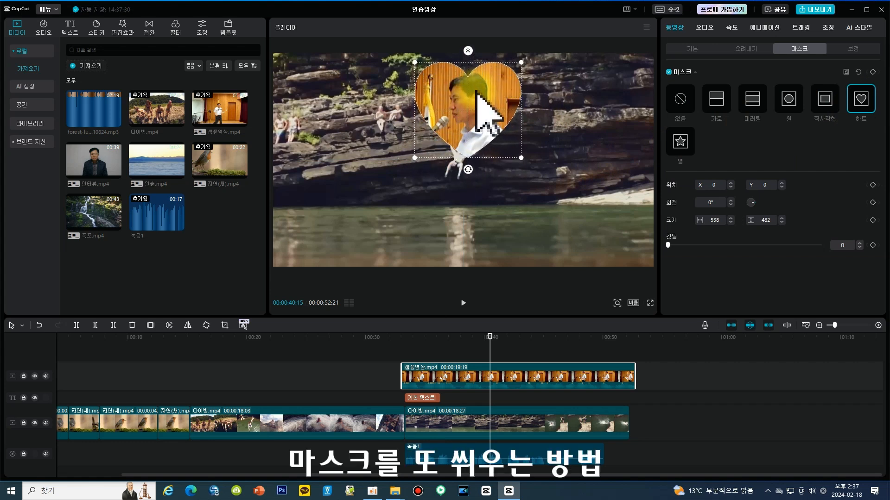
pyautogui.click(467, 168)
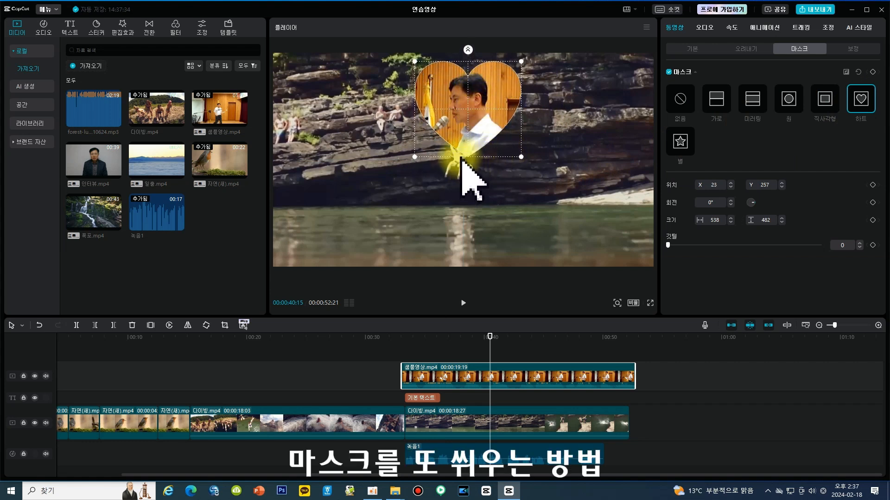
# Return to the 원 mask with its 깃털 set to 2, and preview it at 00:00:51:02 and about 40 seconds.
pyautogui.click(788, 99)
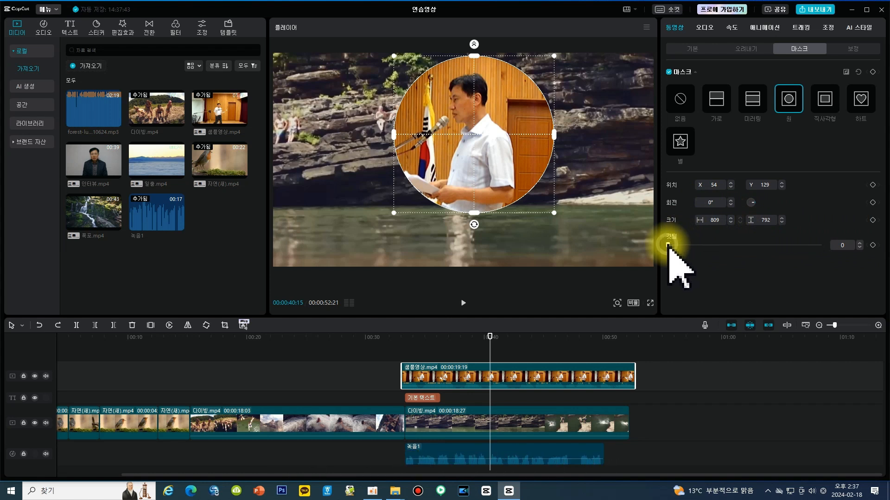
pyautogui.moveTo(667, 245)
pyautogui.mouseDown()
pyautogui.moveTo(731, 245)
pyautogui.moveTo(671, 245)
pyautogui.mouseUp()
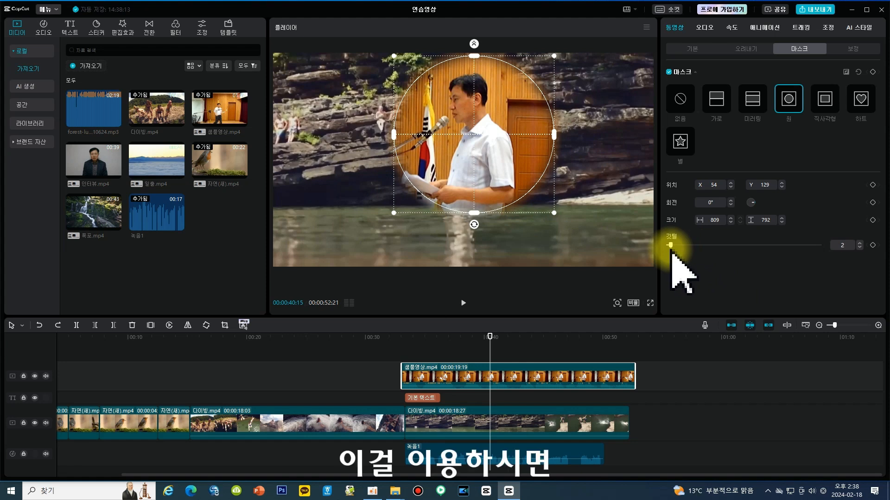
pyautogui.click(615, 338)
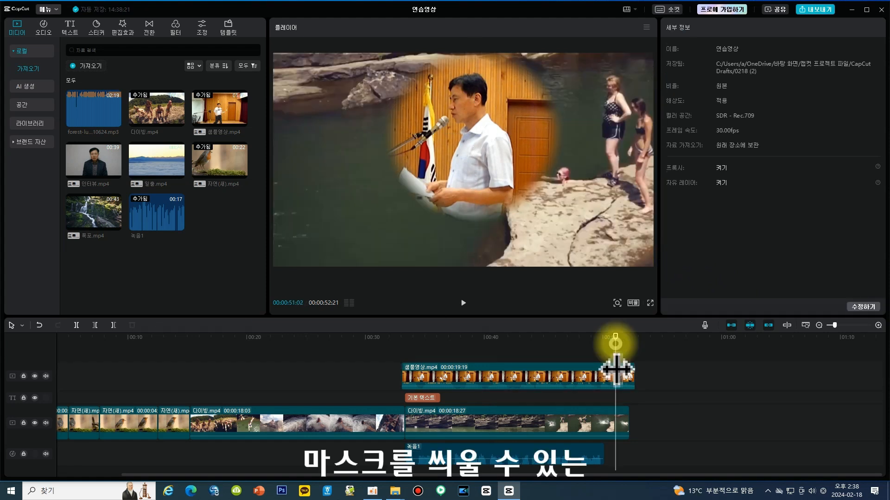
pyautogui.click(495, 341)
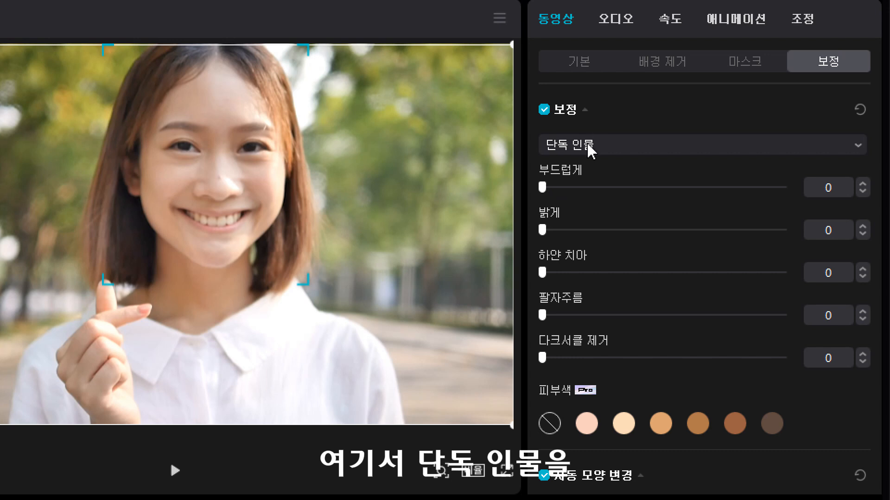
# Retouch the woman's face with 부드럽게 62, 밝게 14, 하얀 치아 10, 팔자주름 20 and 다크서클 제거 57.
pyautogui.moveTo(547, 187); pyautogui.dragTo(690, 188)
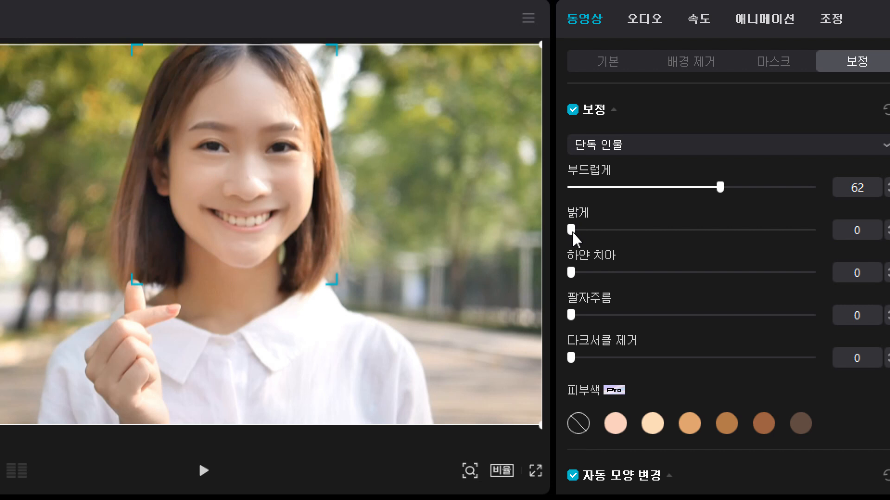
pyautogui.moveTo(572, 236); pyautogui.dragTo(605, 241)
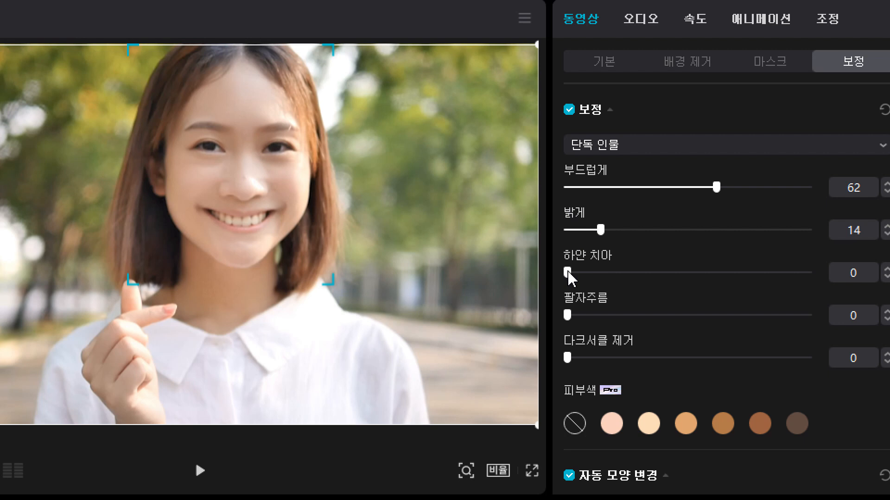
pyautogui.moveTo(568, 274); pyautogui.dragTo(594, 280)
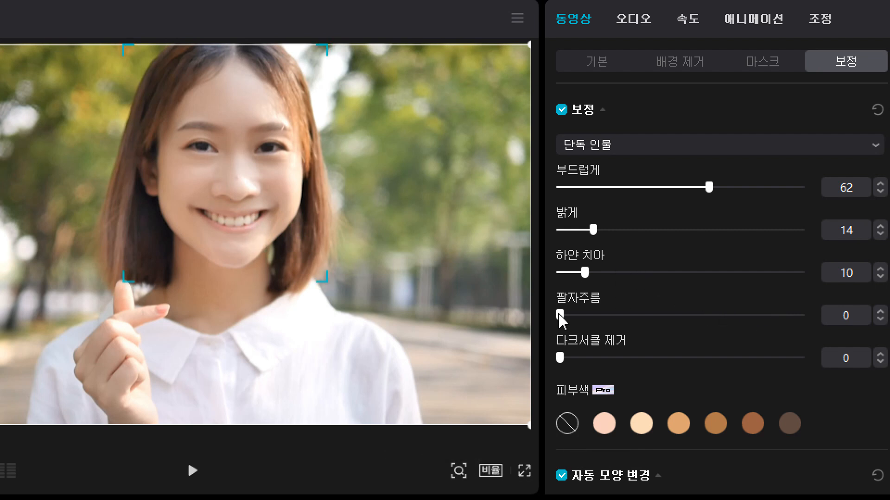
pyautogui.moveTo(560, 315); pyautogui.dragTo(590, 315)
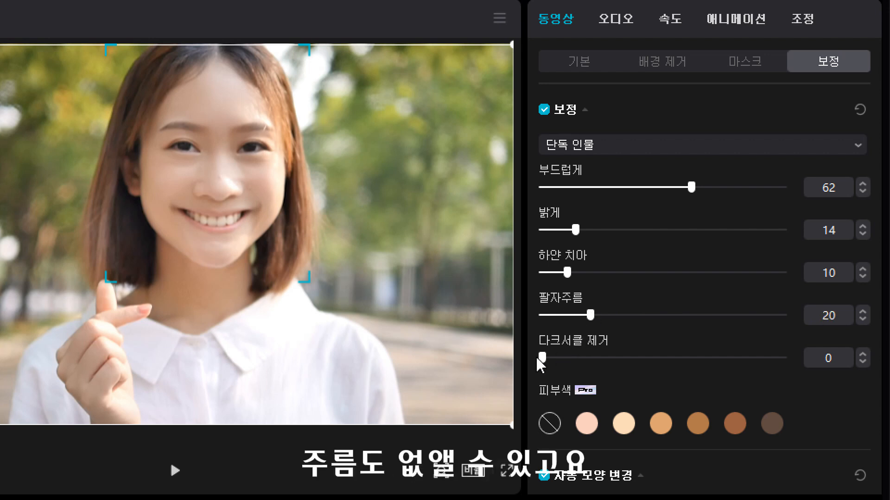
pyautogui.moveTo(543, 359); pyautogui.dragTo(689, 358)
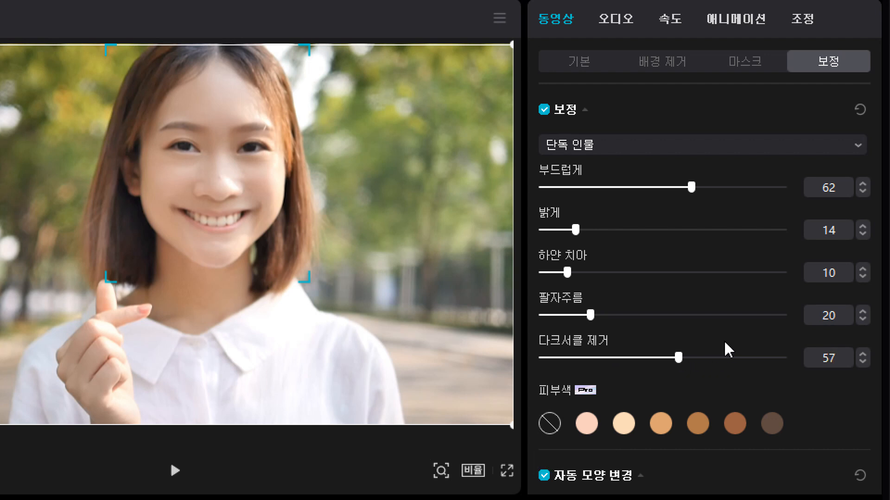
# Try the 피부색 tones from 핑크 화이트 to the darkest on the woman, and reset the skin colour to 없음.
pyautogui.scroll(-5, 729, 349)
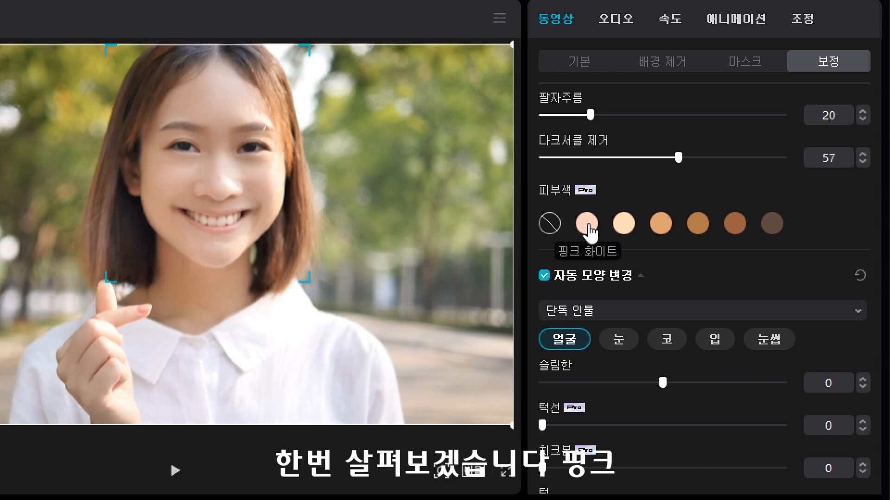
pyautogui.click(587, 225)
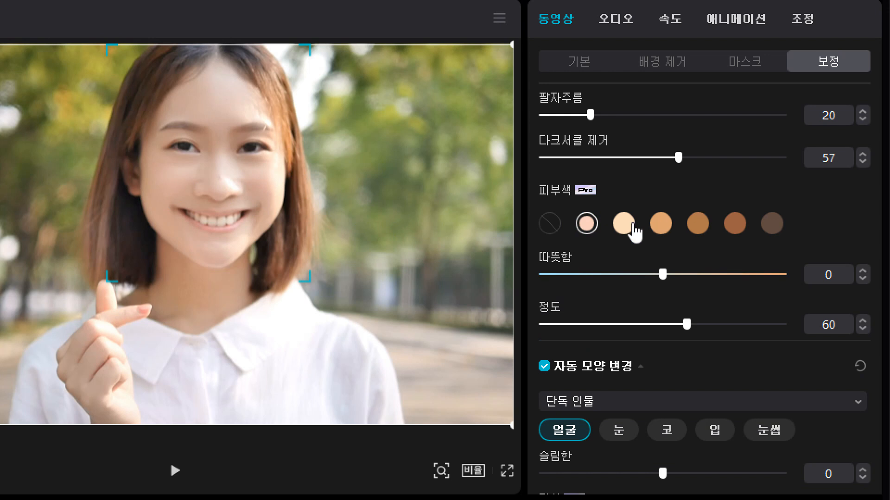
pyautogui.click(634, 231)
pyautogui.click(671, 230)
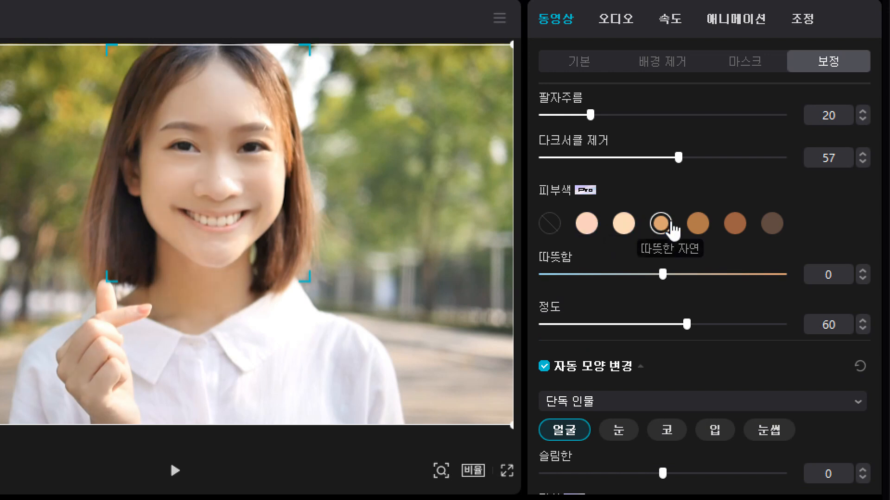
pyautogui.click(698, 226)
pyautogui.click(735, 226)
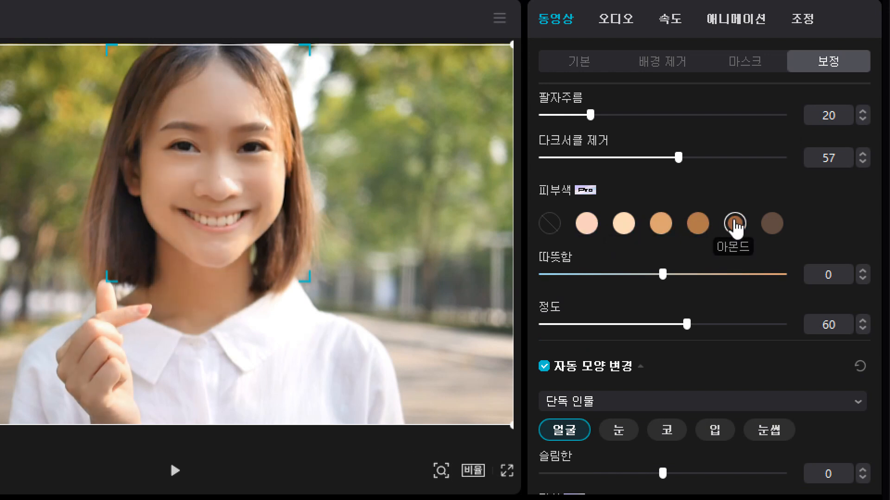
pyautogui.click(775, 229)
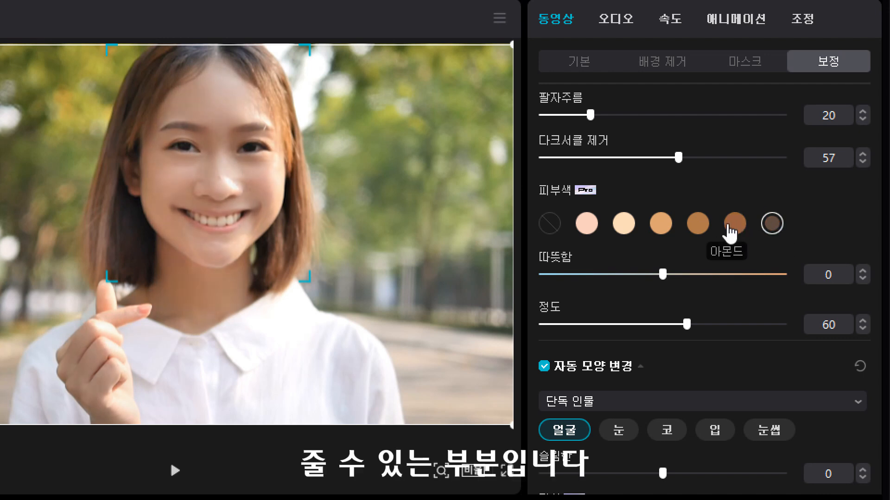
pyautogui.click(729, 231)
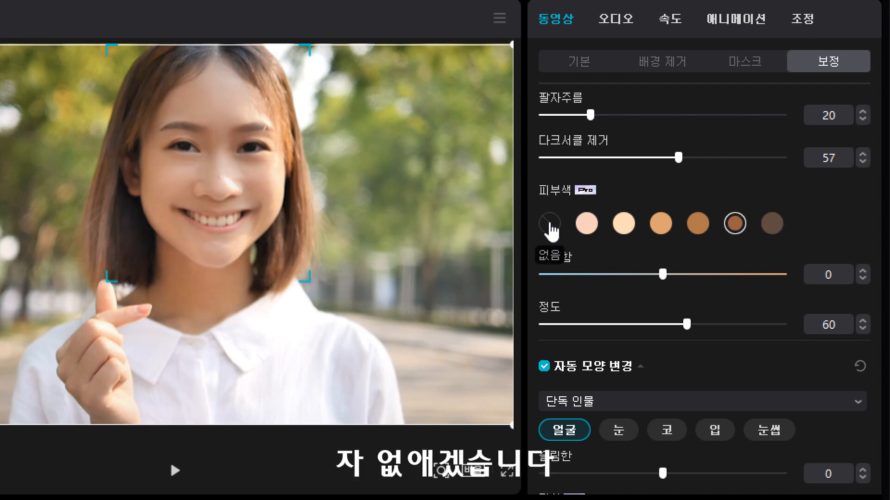
pyautogui.click(550, 224)
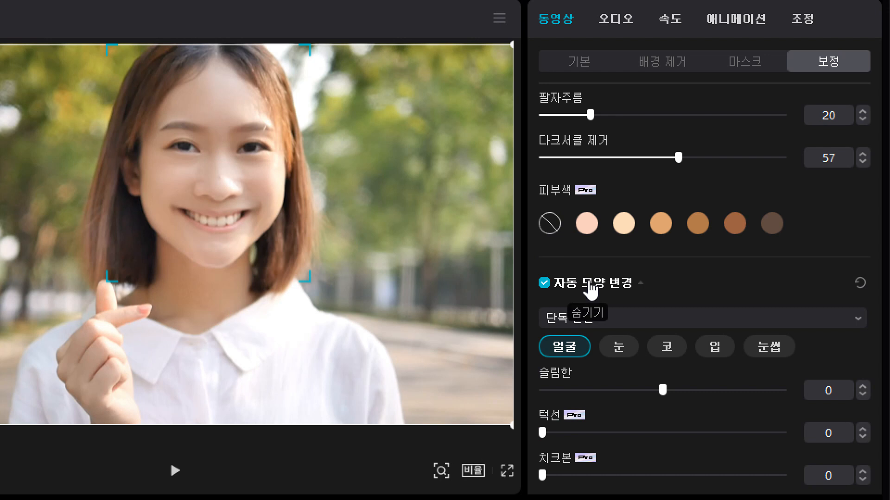
# Set the face's 슬림한 to -9 under 자동 모양 변경, and try the 턱선 adjustment before returning it to 0.
pyautogui.scroll(-3, 590, 287)
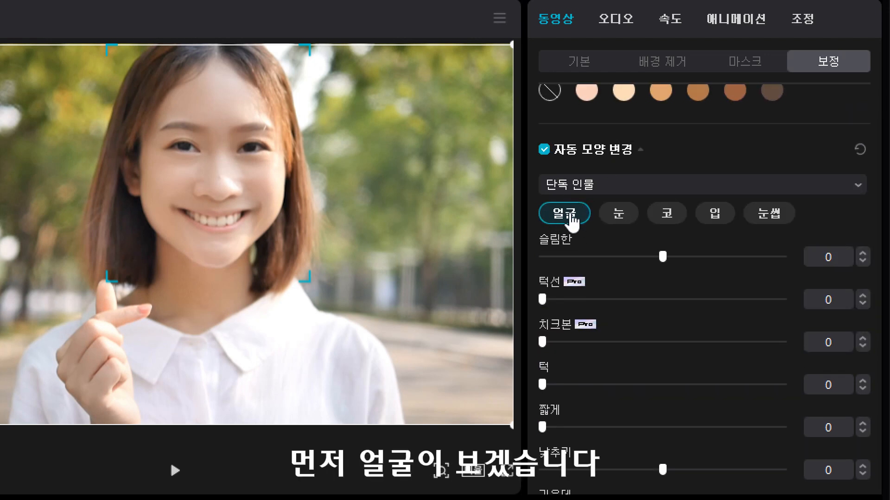
pyautogui.moveTo(662, 255); pyautogui.dragTo(532, 266)
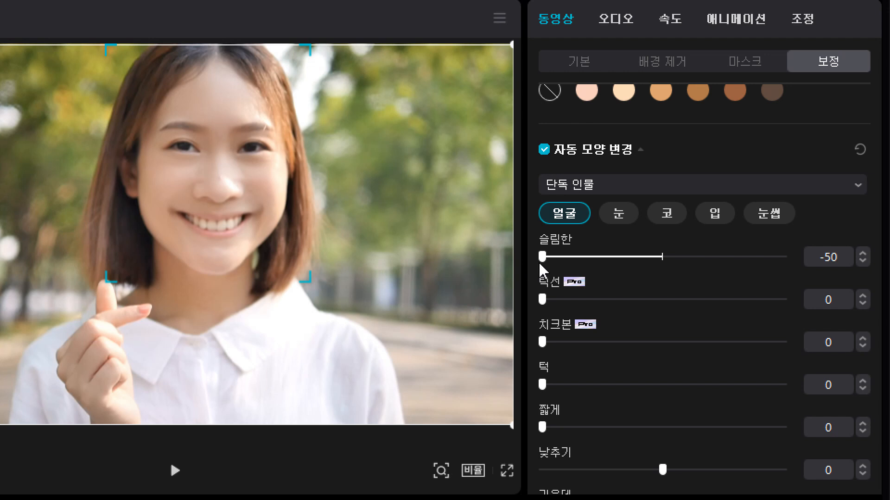
pyautogui.moveTo(541, 257); pyautogui.dragTo(639, 262)
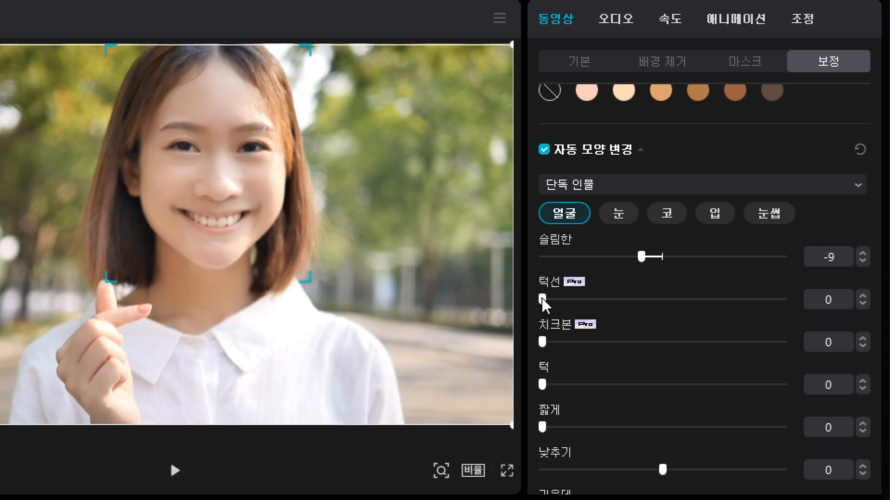
pyautogui.moveTo(559, 303); pyautogui.dragTo(522, 298)
# Reshape the face with 턱 21, 짧게 63 and 가운데 -30, keeping 낮추기 at 0.
pyautogui.scroll(-3, 544, 391)
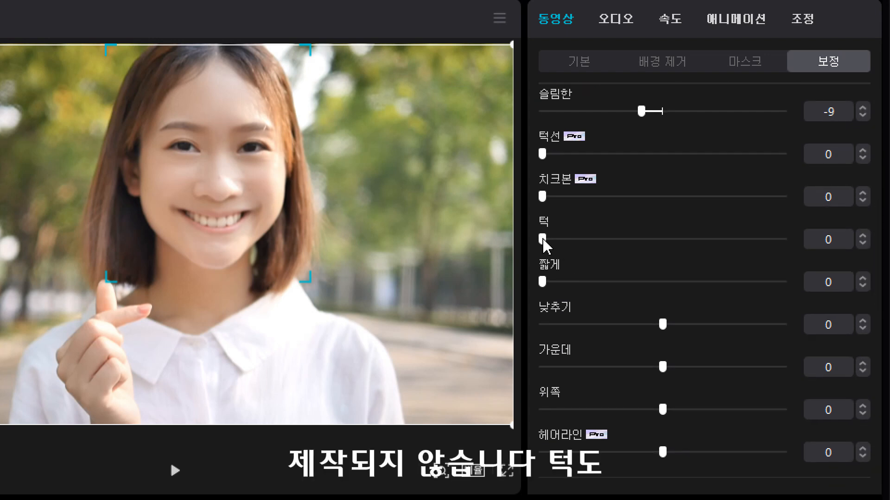
pyautogui.moveTo(567, 240); pyautogui.dragTo(648, 265)
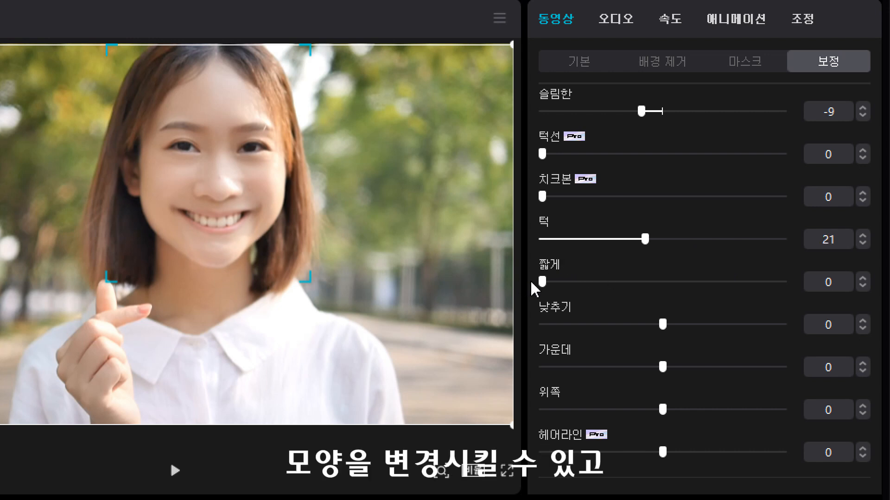
pyautogui.moveTo(543, 284); pyautogui.dragTo(694, 283)
pyautogui.moveTo(663, 324)
pyautogui.mouseDown()
pyautogui.moveTo(541, 324)
pyautogui.moveTo(719, 329)
pyautogui.moveTo(655, 324)
pyautogui.moveTo(662, 330)
pyautogui.mouseUp()
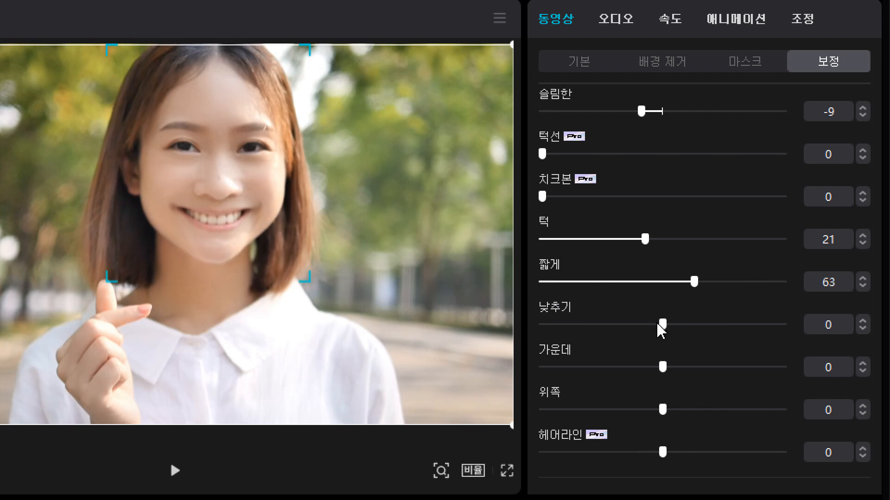
pyautogui.moveTo(665, 367); pyautogui.dragTo(558, 376)
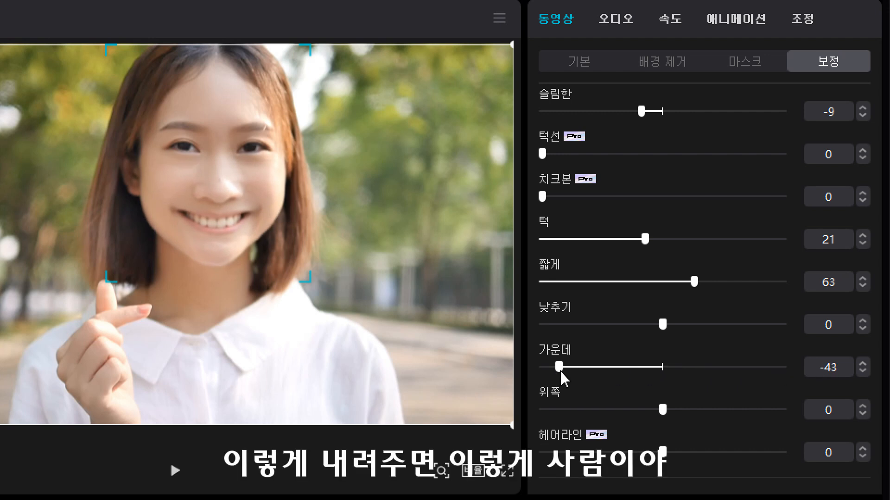
pyautogui.moveTo(562, 367); pyautogui.dragTo(590, 367)
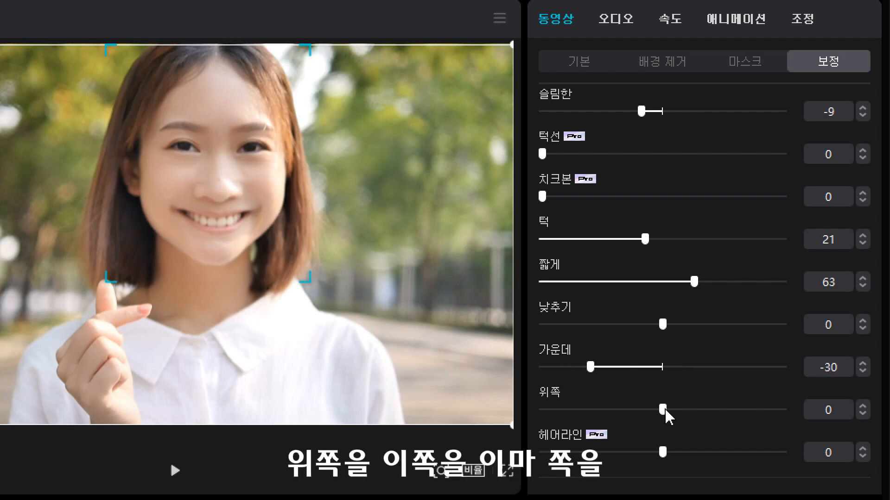
# Try the 위쪽 and 헤어라인 face shape adjustments, leaving both at 0.
pyautogui.moveTo(663, 410)
pyautogui.mouseDown()
pyautogui.moveTo(570, 411)
pyautogui.moveTo(784, 417)
pyautogui.moveTo(665, 426)
pyautogui.mouseUp()
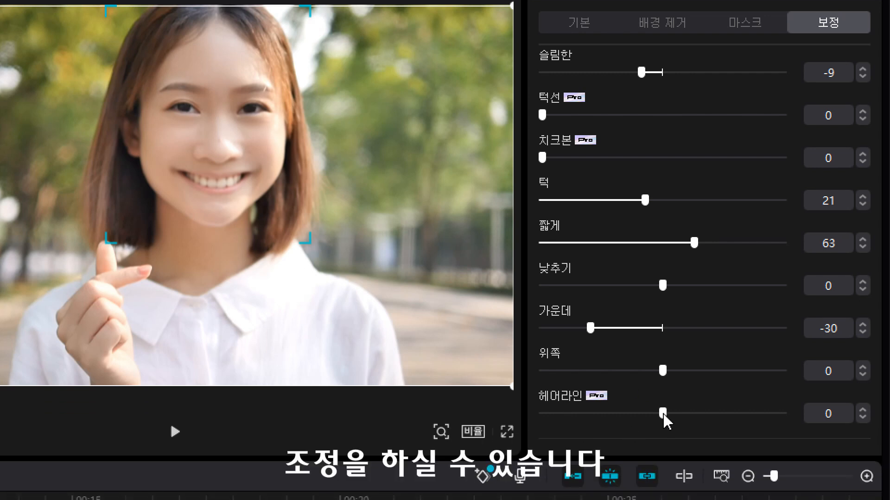
pyautogui.moveTo(664, 416); pyautogui.dragTo(669, 435)
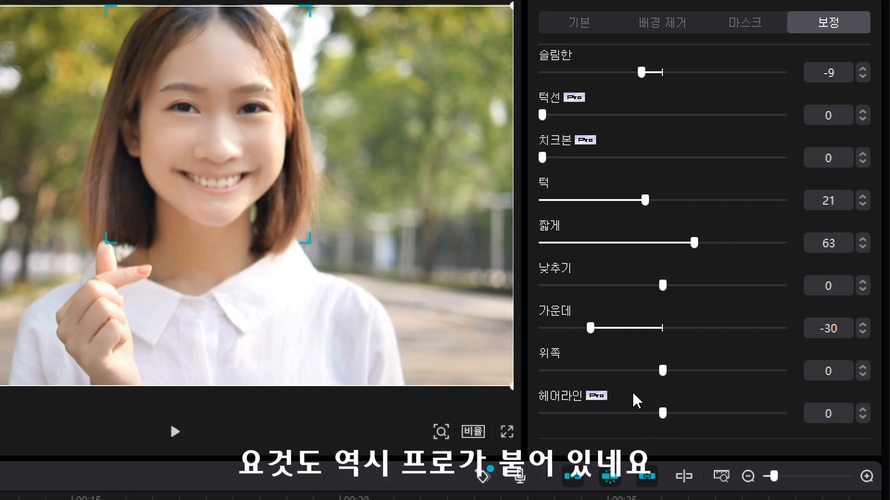
# Enable 수동 reshaping, set the brush 크기 to 17, try a stroke on the woman's face, and set 채도 to 17.
pyautogui.scroll(-5, 630, 391)
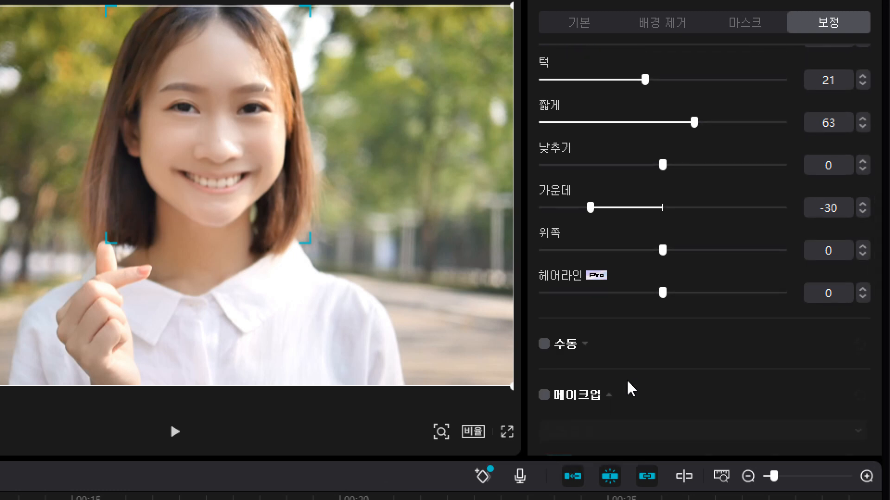
pyautogui.click(545, 346)
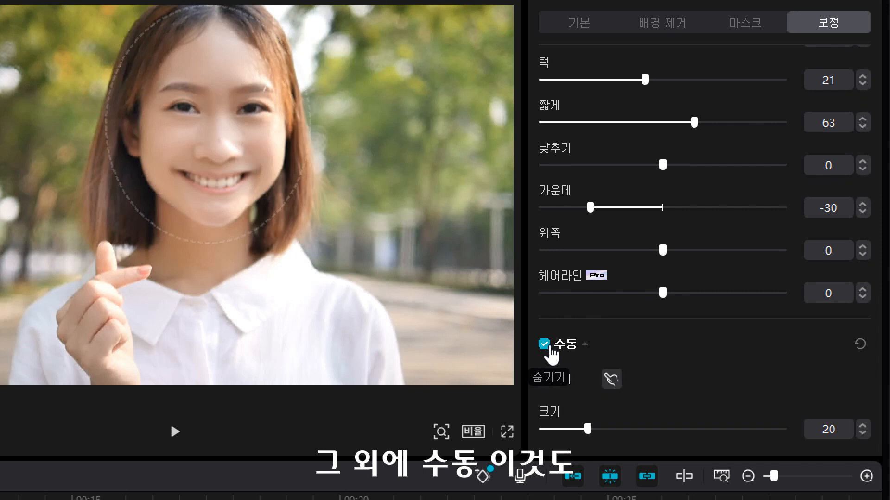
pyautogui.scroll(-3, 655, 385)
pyautogui.scroll(-5, 655, 383)
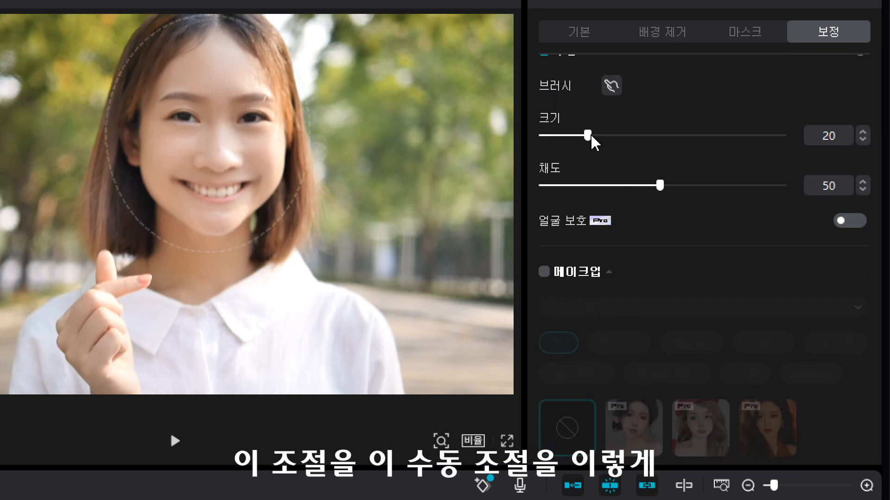
pyautogui.moveTo(593, 143)
pyautogui.mouseDown()
pyautogui.moveTo(665, 145)
pyautogui.moveTo(586, 147)
pyautogui.mouseUp()
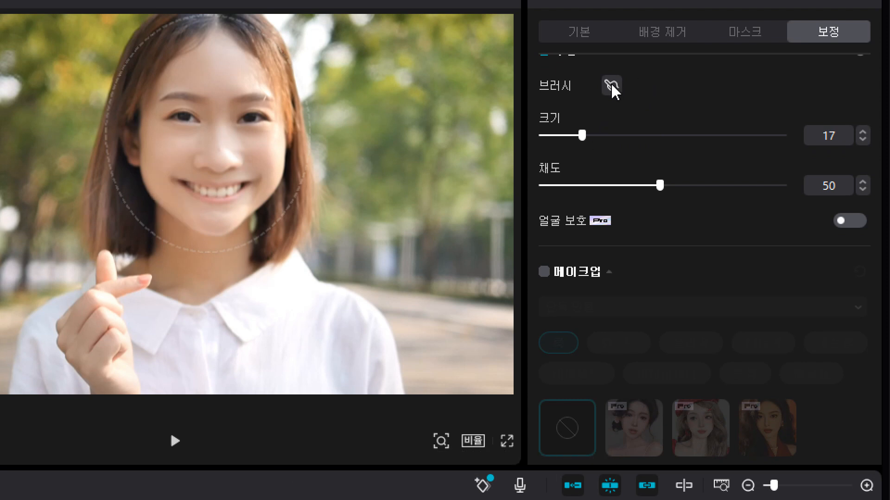
pyautogui.moveTo(160, 178); pyautogui.dragTo(202, 163)
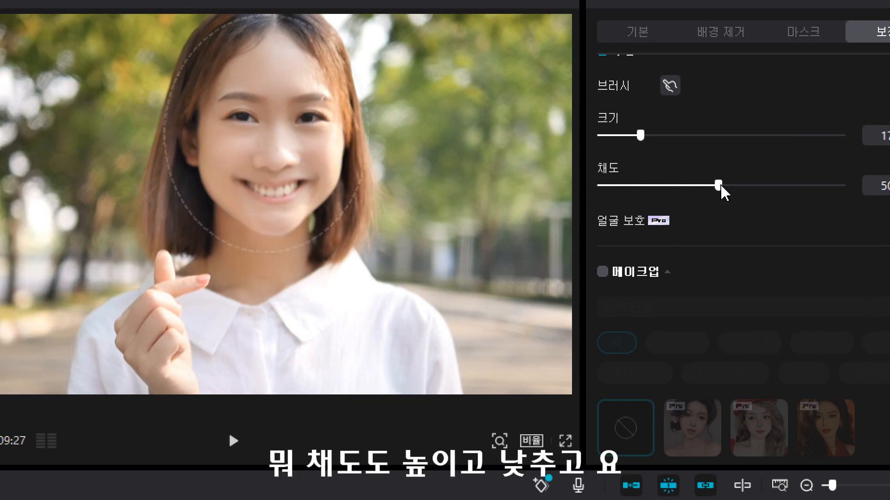
pyautogui.moveTo(719, 186); pyautogui.dragTo(655, 186)
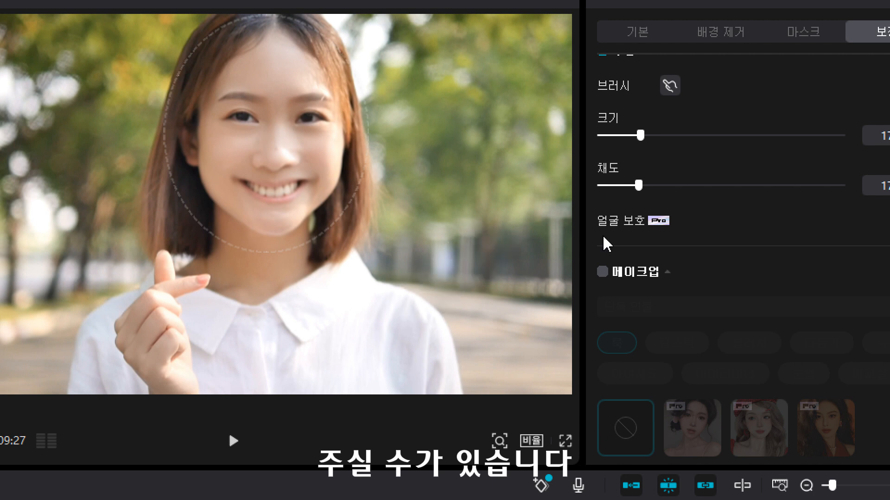
# Enable 메이크업 and apply the 욕구 립스틱 shade to the woman's lips.
pyautogui.click(602, 273)
pyautogui.scroll(-5, 620, 269)
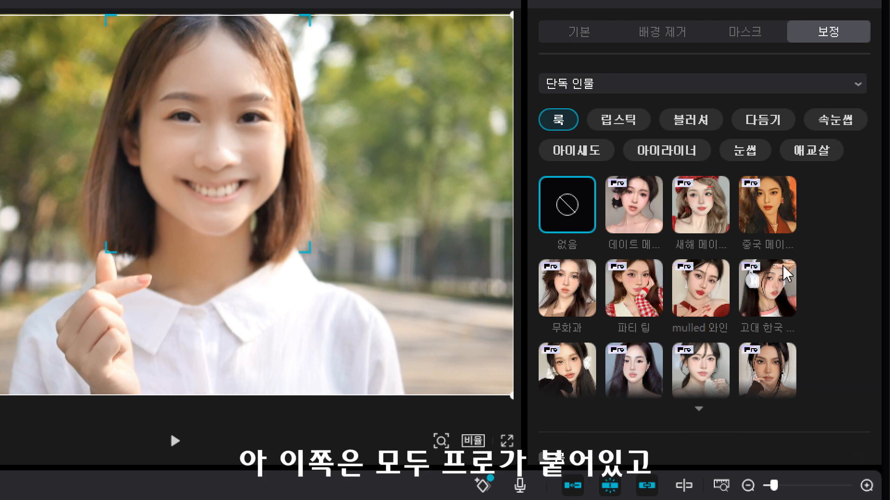
pyautogui.click(595, 117)
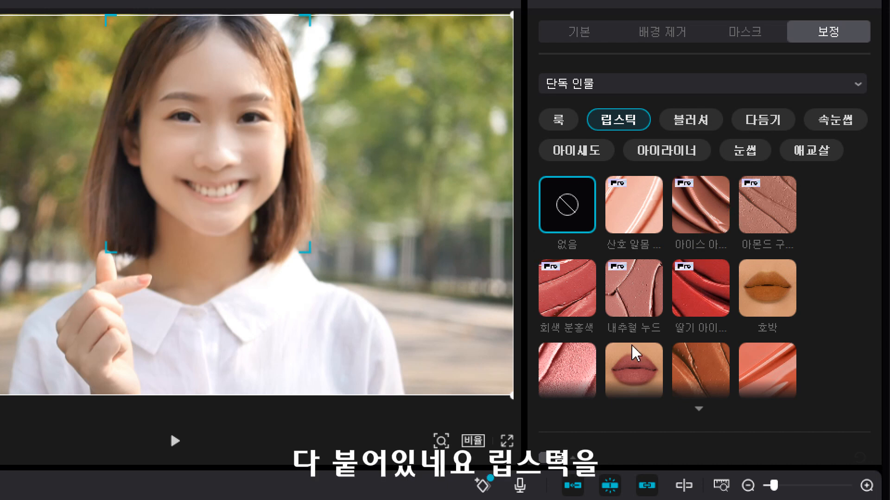
pyautogui.click(622, 369)
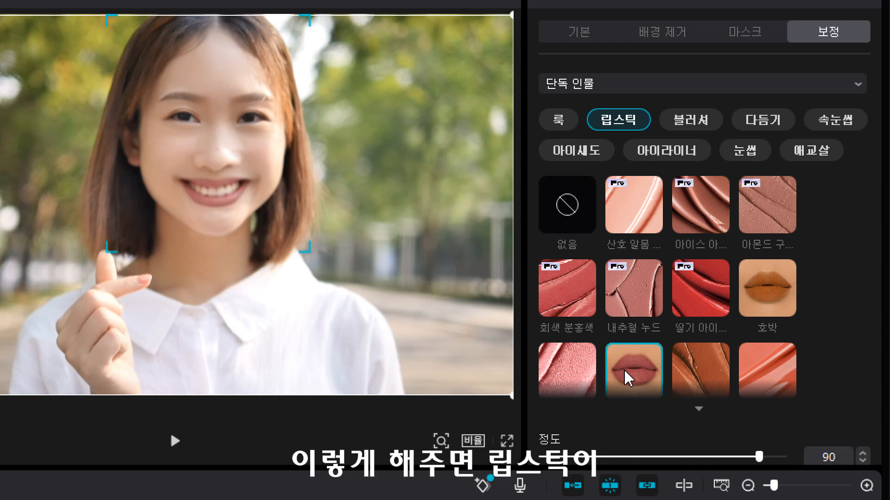
# Compare other 립스틱 shades, including 호박 and 기운, and apply 소프트 핑크 to the lips.
pyautogui.click(774, 288)
pyautogui.click(771, 207)
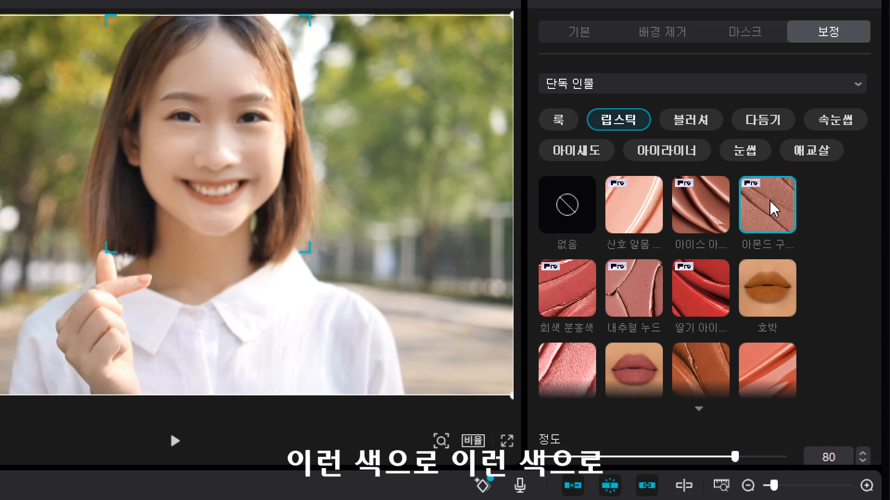
pyautogui.click(704, 218)
pyautogui.click(718, 296)
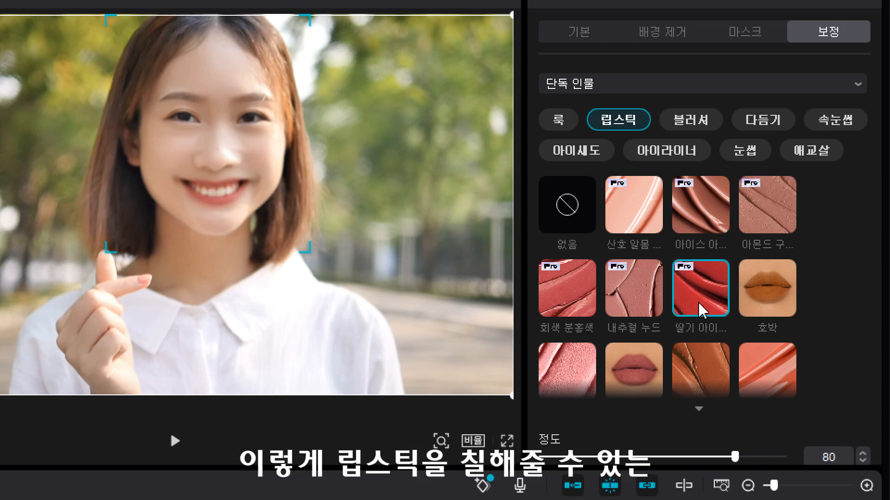
pyautogui.click(775, 382)
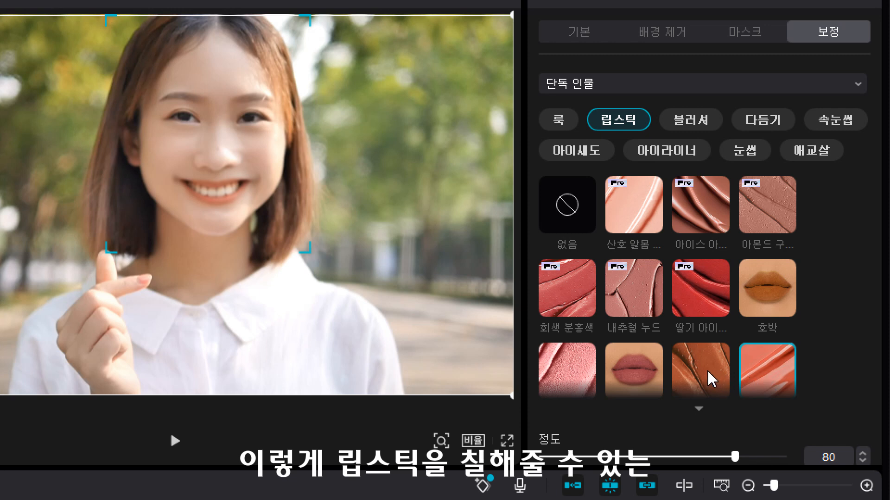
pyautogui.scroll(-3, 707, 375)
pyautogui.scroll(-1, 820, 279)
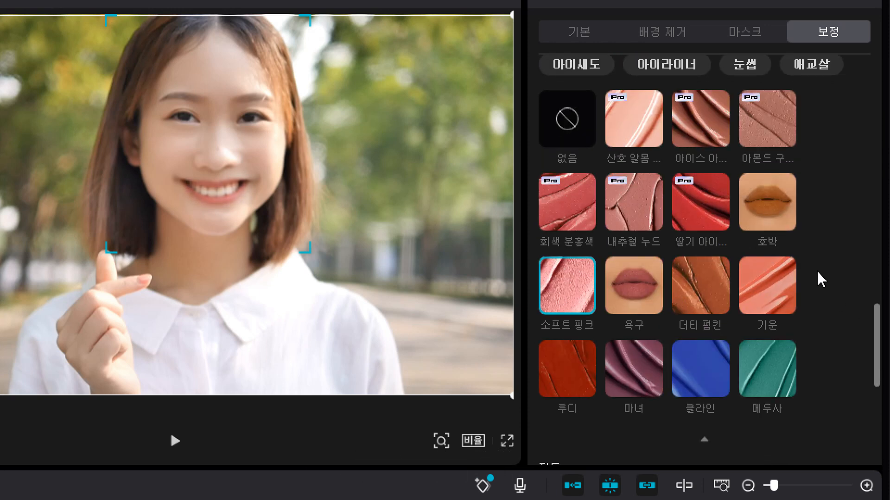
# Try the 라벤더 and 밝은 오렌지 블러셔 on the cheeks, and apply 형광 핑크.
pyautogui.scroll(3, 821, 279)
pyautogui.click(696, 121)
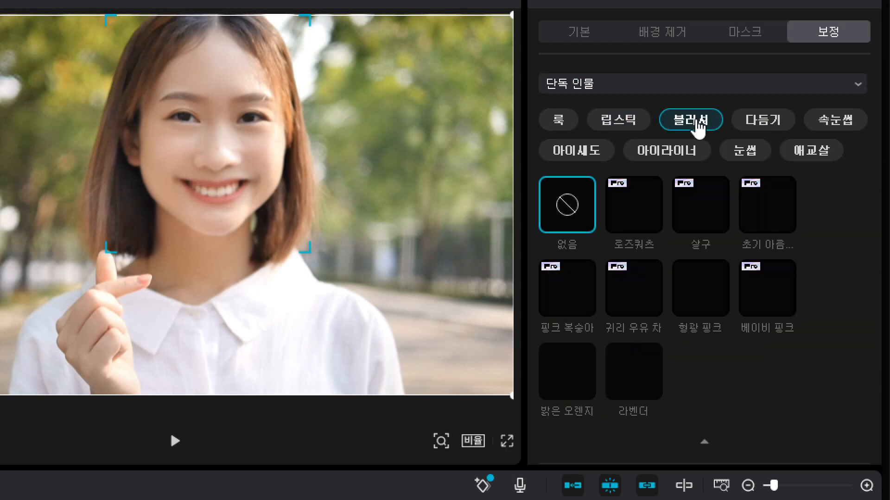
pyautogui.click(620, 390)
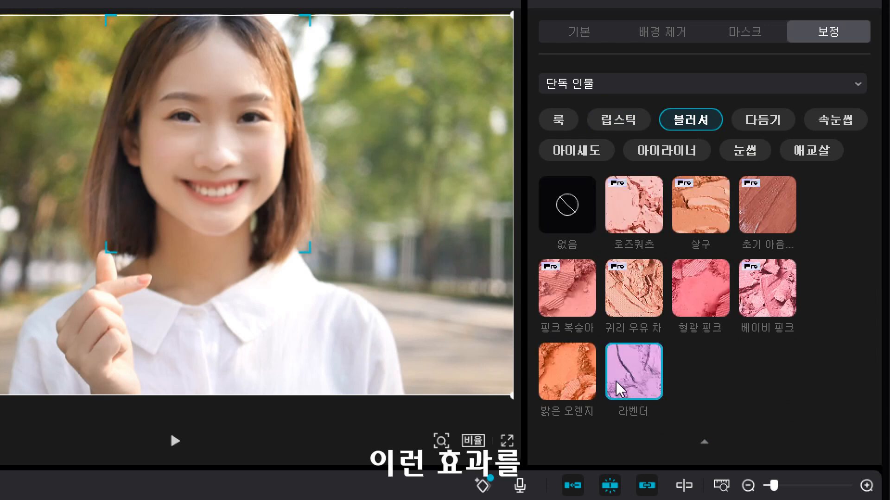
pyautogui.click(566, 355)
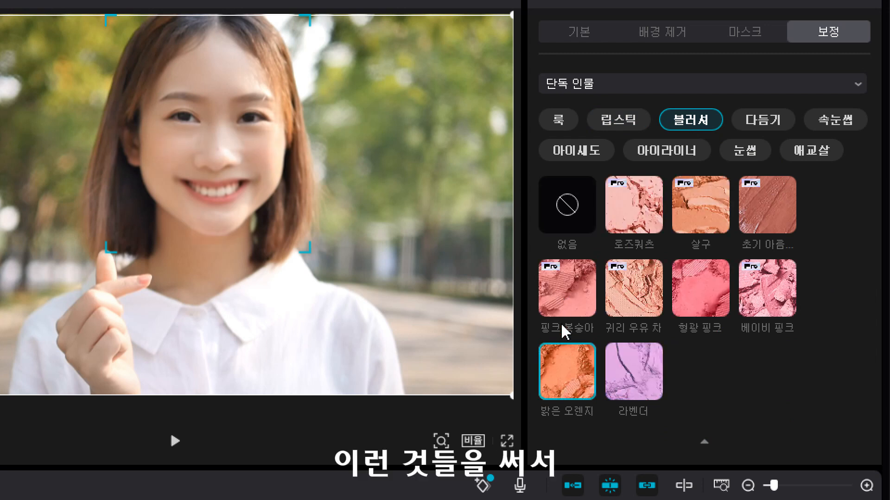
pyautogui.click(719, 293)
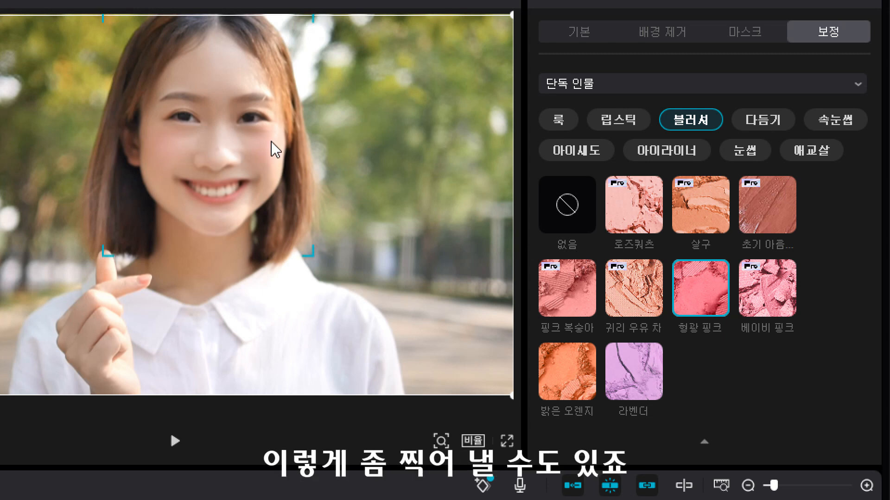
# Compare the 다듬기 contour styles 입체, 사과 피부 and 없음, and apply 혼혈 to the face.
pyautogui.click(771, 121)
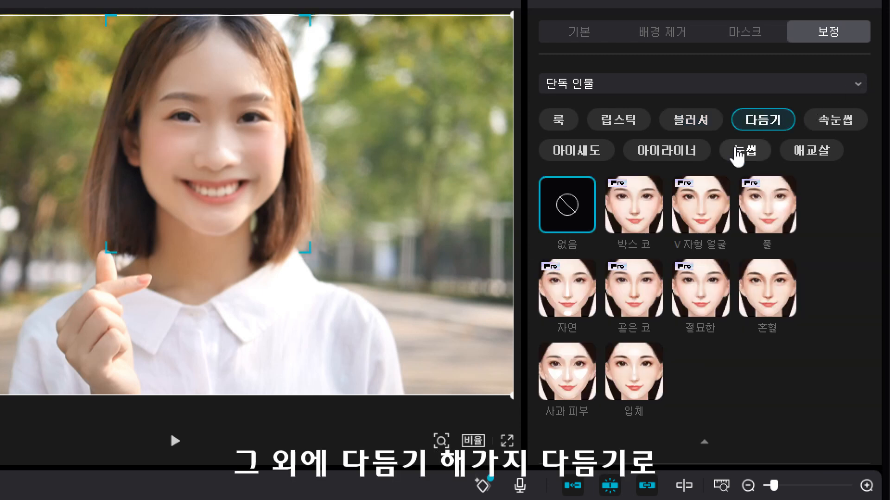
pyautogui.click(639, 377)
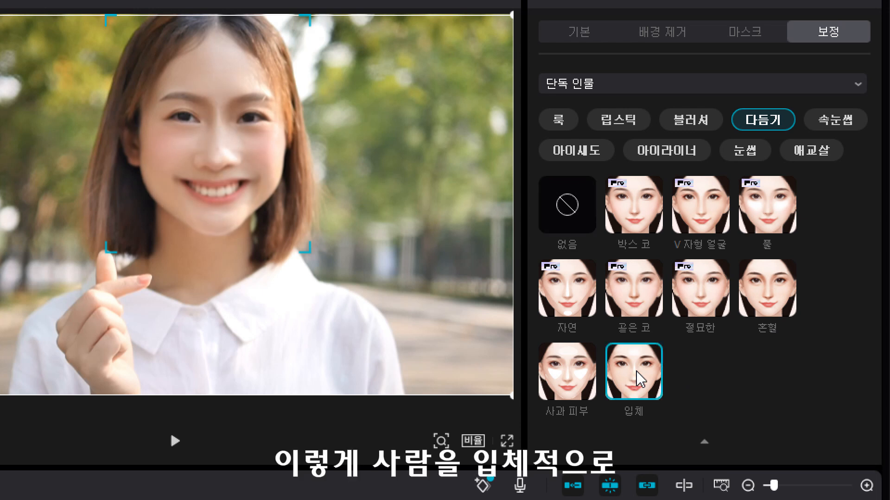
pyautogui.click(573, 381)
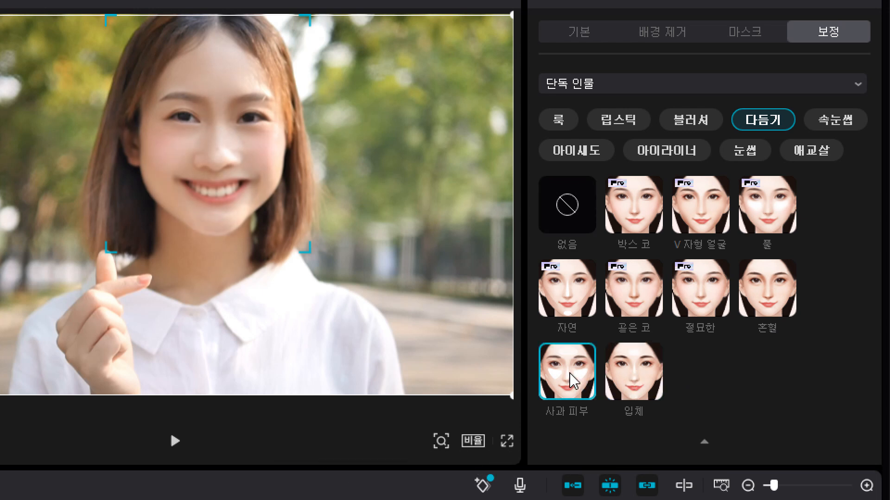
pyautogui.click(568, 216)
pyautogui.click(564, 390)
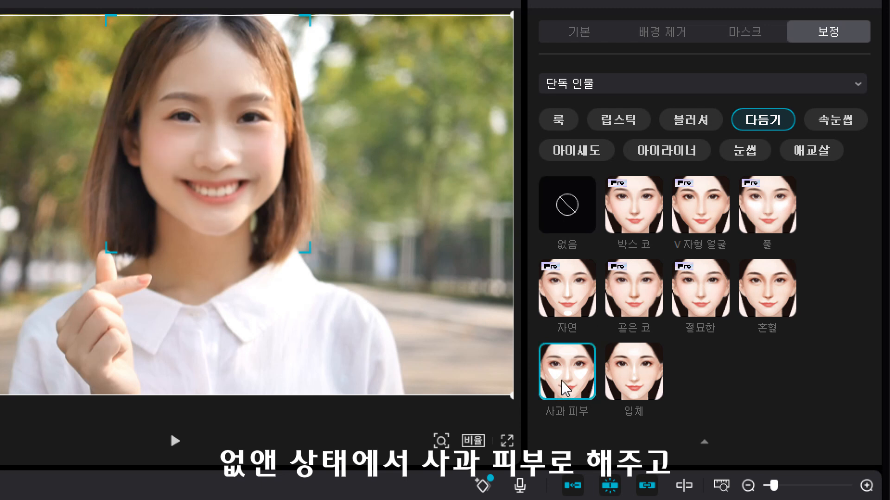
pyautogui.click(772, 302)
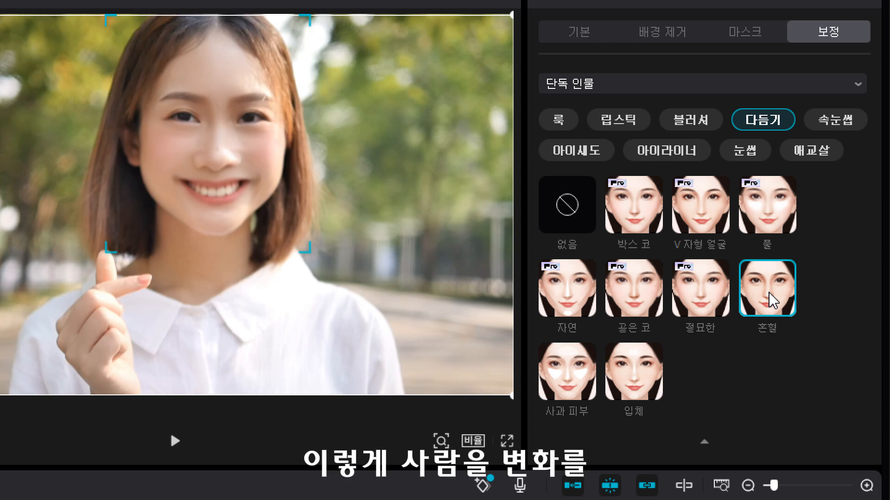
# Compare the 와일드, 셀럽 스타일 and 서양식 속눈썹 styles on the woman's eyes.
pyautogui.click(846, 123)
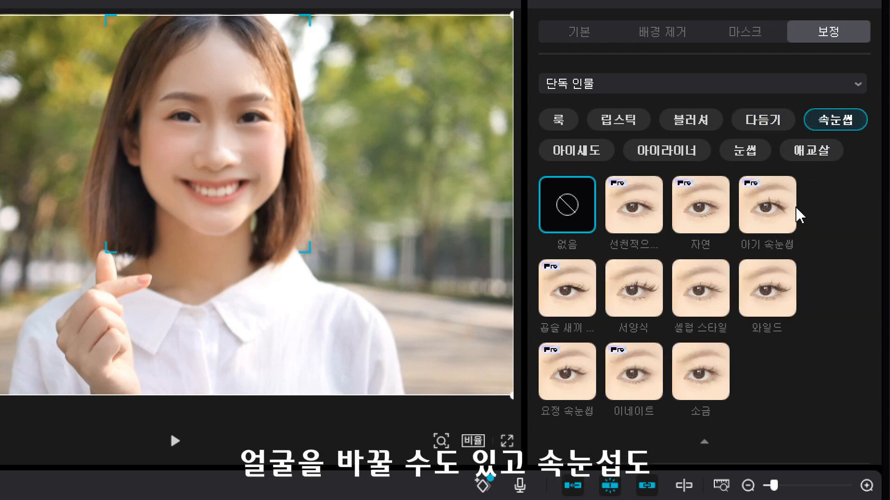
pyautogui.click(770, 299)
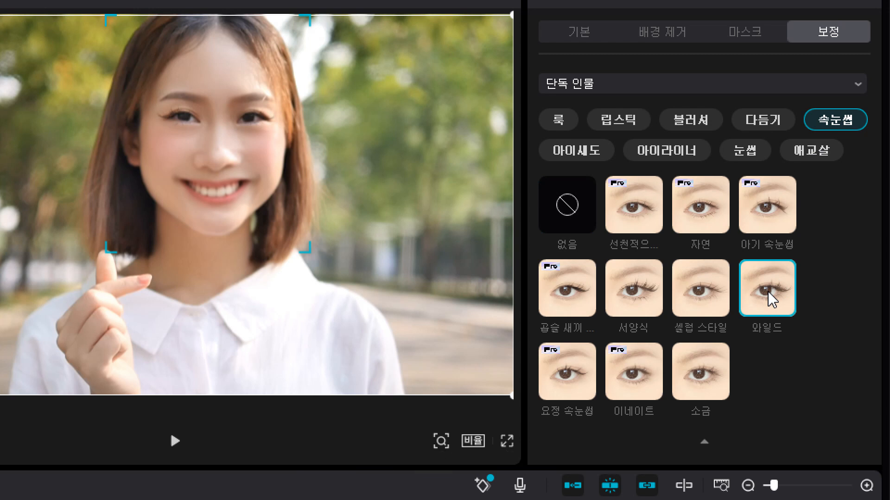
pyautogui.click(703, 305)
pyautogui.click(642, 303)
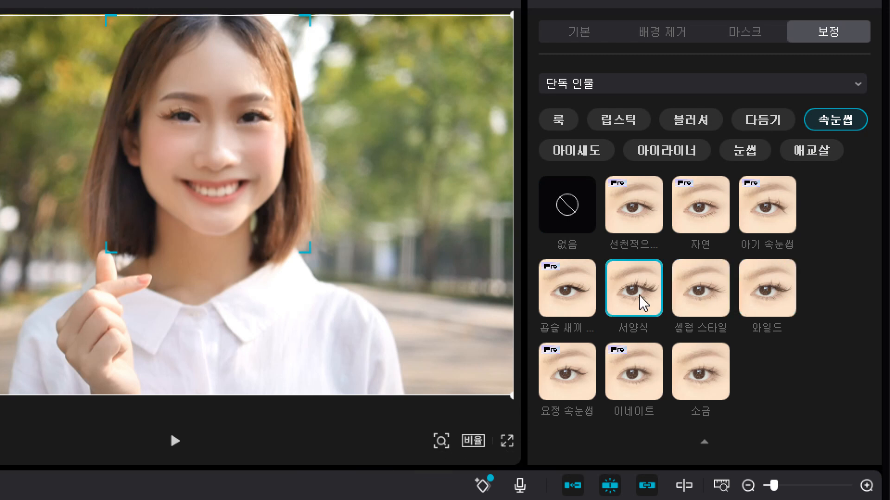
pyautogui.click(695, 302)
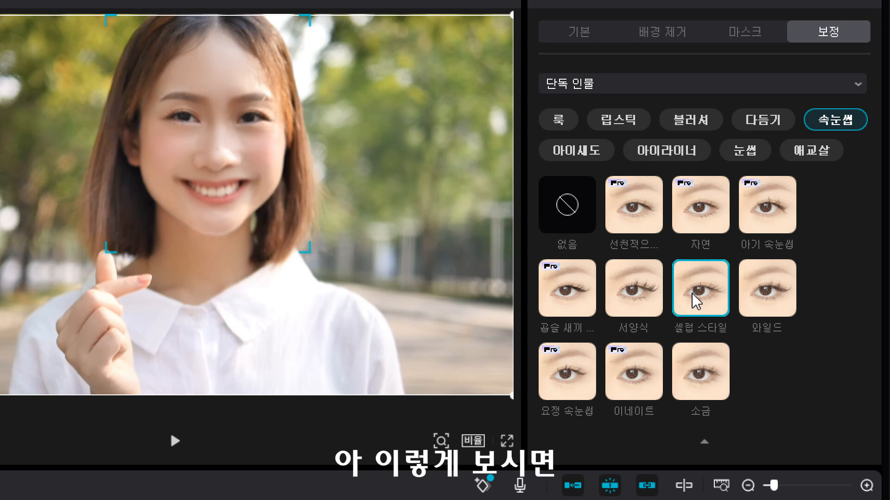
pyautogui.click(771, 299)
pyautogui.click(634, 303)
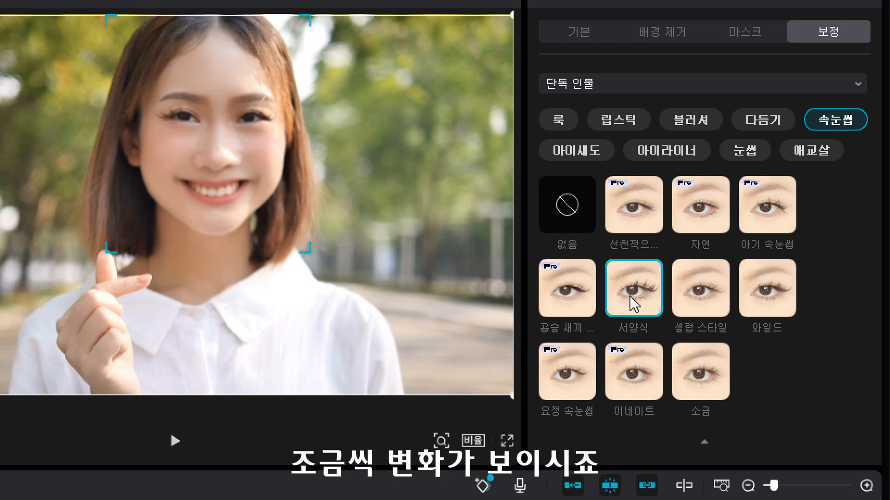
pyautogui.click(705, 298)
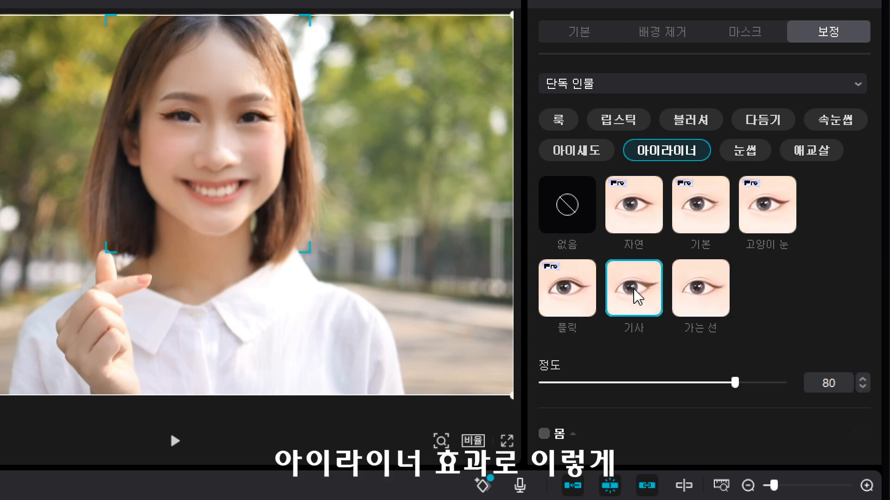
# Compare the 가는 선 and 기사 아이라이너 styles on the eyes and apply 기사.
pyautogui.click(712, 301)
pyautogui.click(621, 296)
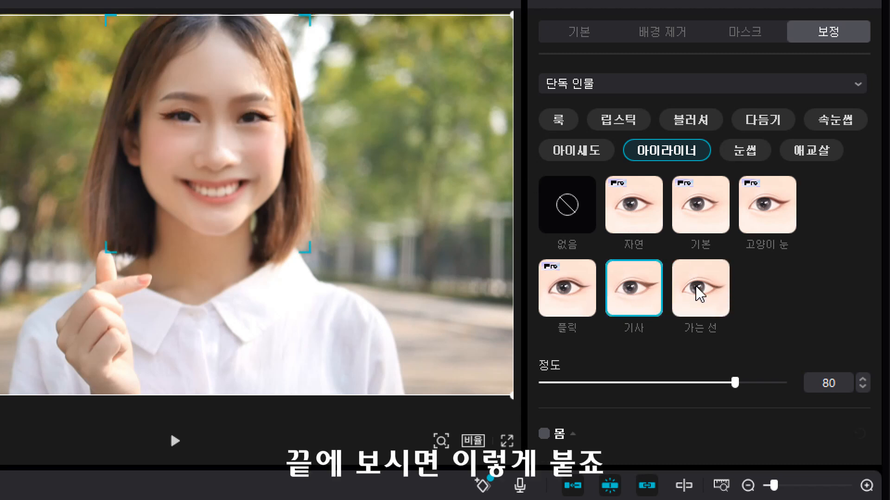
pyautogui.click(696, 287)
pyautogui.click(638, 285)
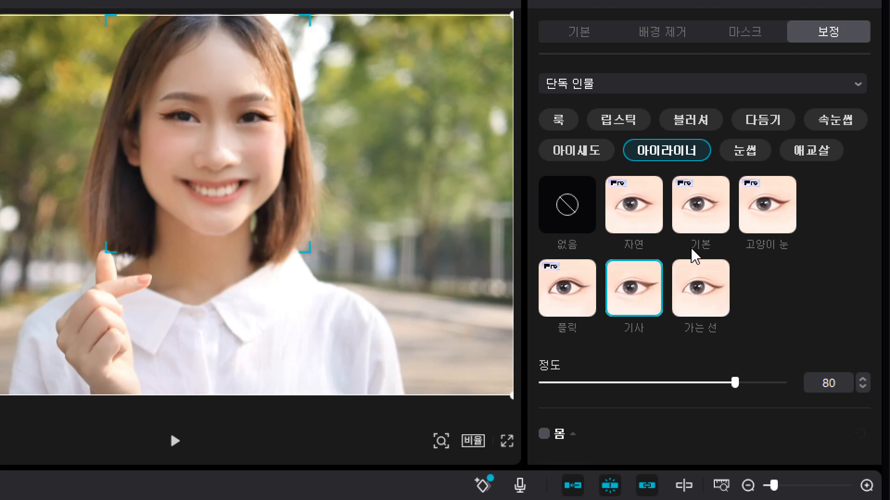
# Compare the 기사 눈썹 style with 없음 and apply 중국어 번체 to the eyebrows.
pyautogui.click(749, 153)
pyautogui.click(771, 218)
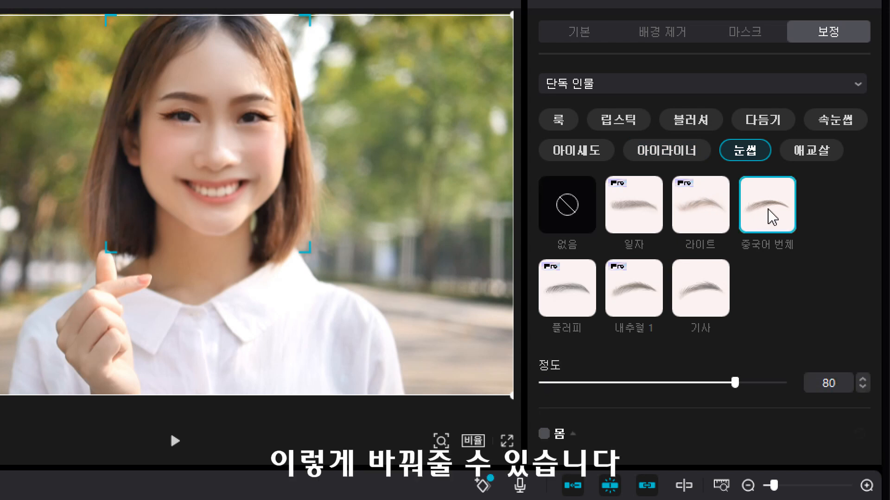
pyautogui.click(704, 310)
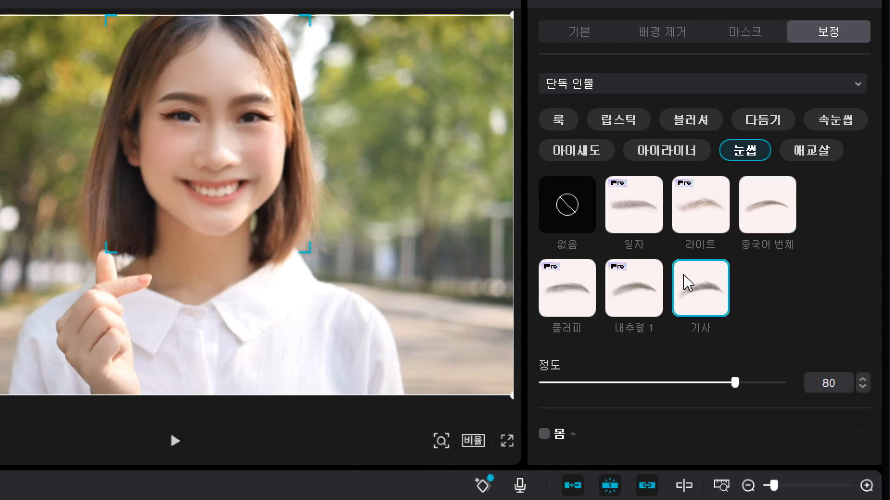
pyautogui.click(562, 213)
pyautogui.click(770, 216)
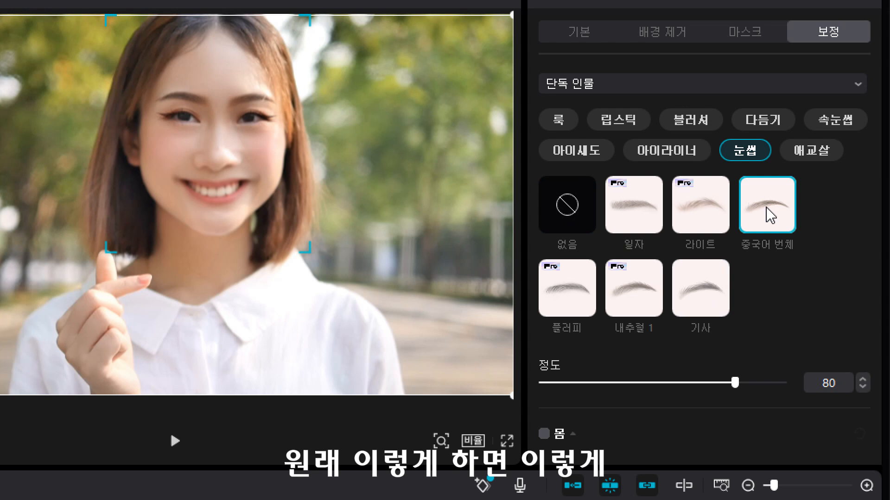
# Compare the eyebrows without makeup using 없음 and apply the 기사 눈썹 style.
pyautogui.click(706, 306)
pyautogui.click(569, 211)
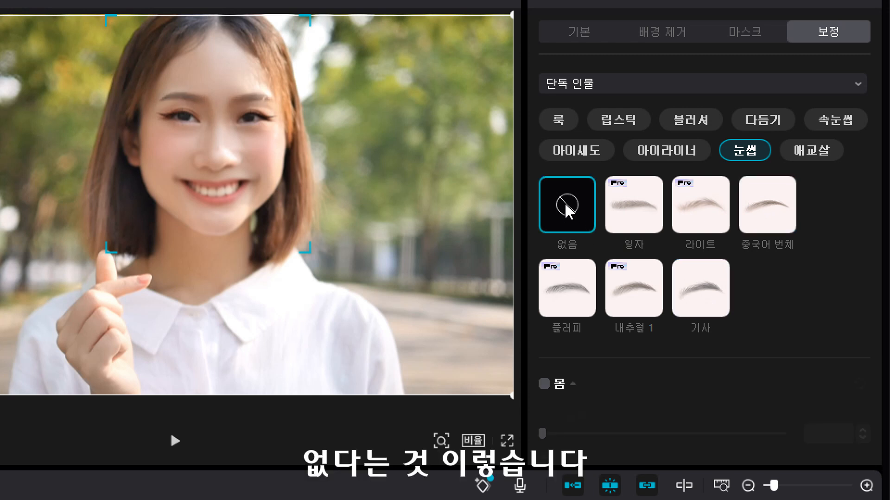
pyautogui.click(705, 290)
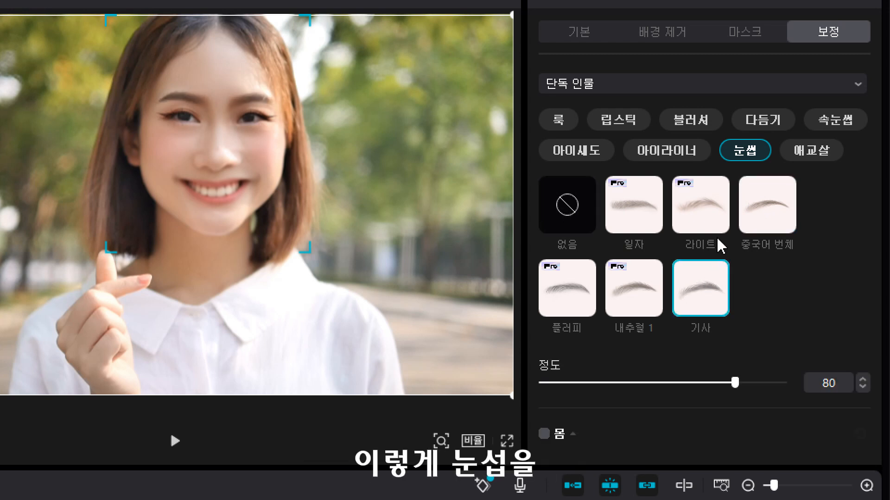
# Compare the 애교살 styles 달콤한 애도 and 복숭아 꽃, and apply the 학교의 아... style with 정도 at 79.
pyautogui.click(812, 152)
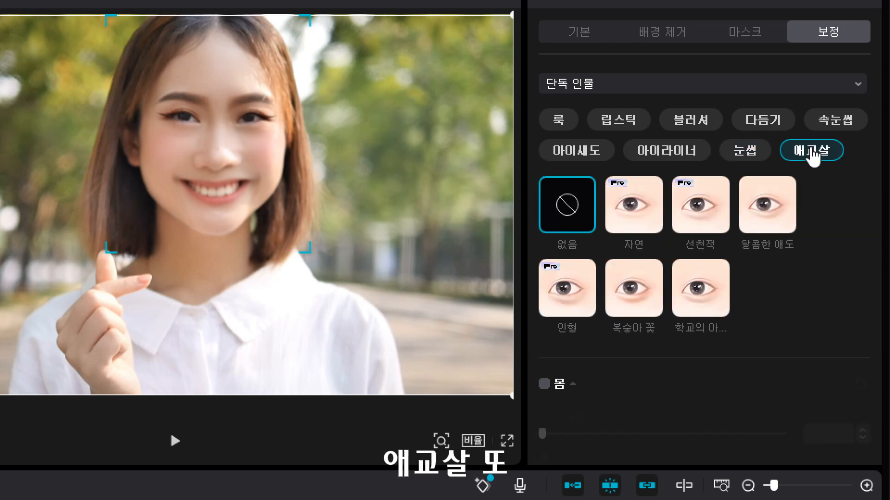
pyautogui.click(770, 205)
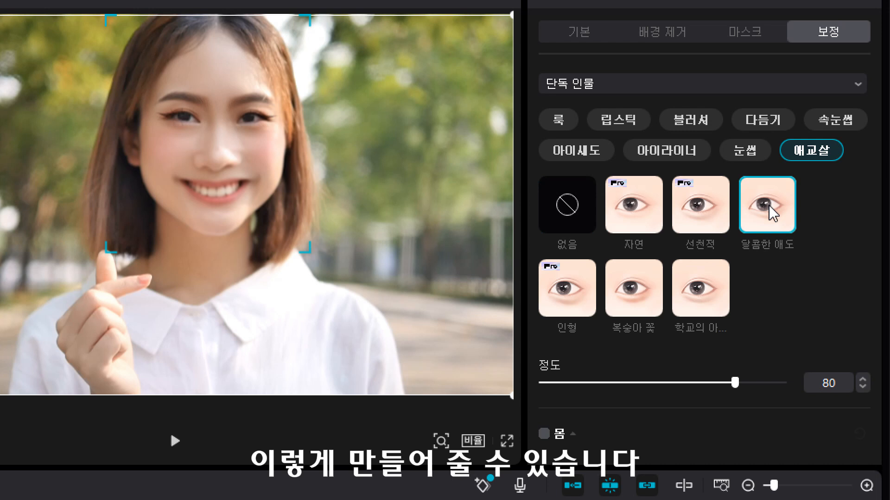
pyautogui.click(623, 302)
pyautogui.click(727, 296)
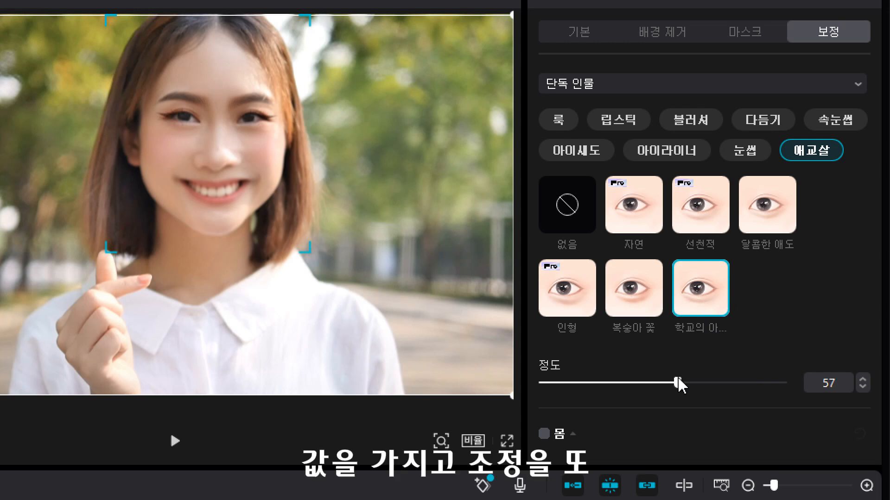
pyautogui.moveTo(677, 378); pyautogui.dragTo(731, 378)
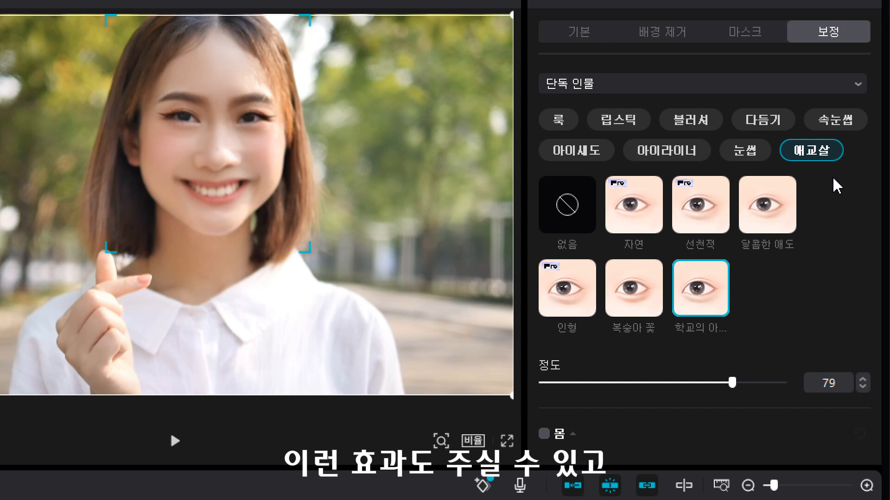
# Enable 몸 retouching, try the 다리 길게 and 몸 adjustments, and set 밝게 to 62.
pyautogui.scroll(-4, 829, 190)
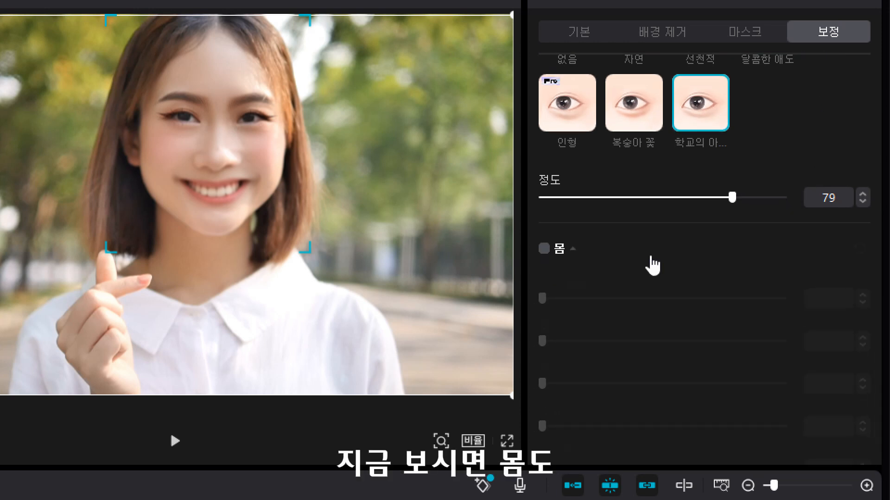
pyautogui.click(543, 250)
pyautogui.scroll(-2, 610, 255)
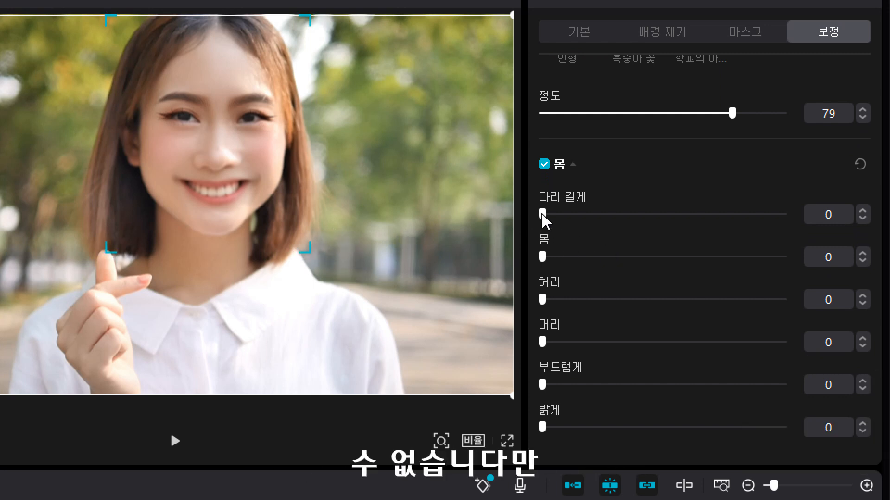
pyautogui.moveTo(543, 216); pyautogui.dragTo(619, 228)
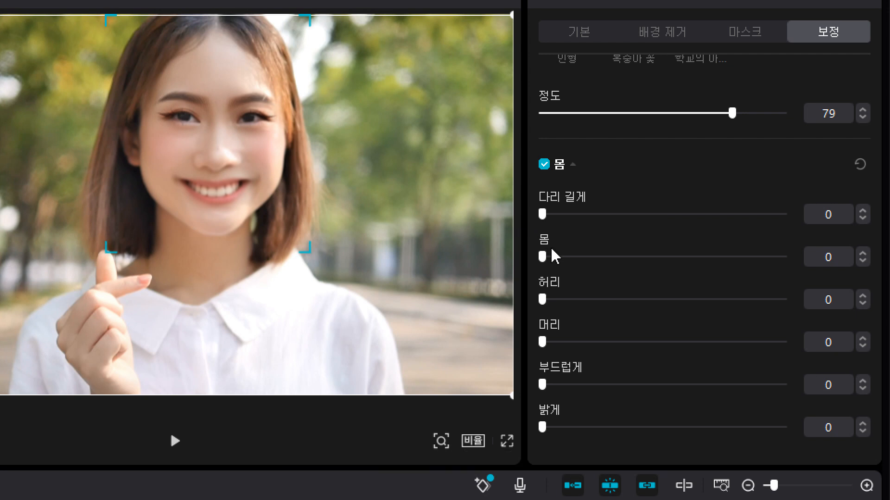
pyautogui.moveTo(543, 257); pyautogui.dragTo(521, 268)
pyautogui.moveTo(542, 427); pyautogui.dragTo(691, 440)
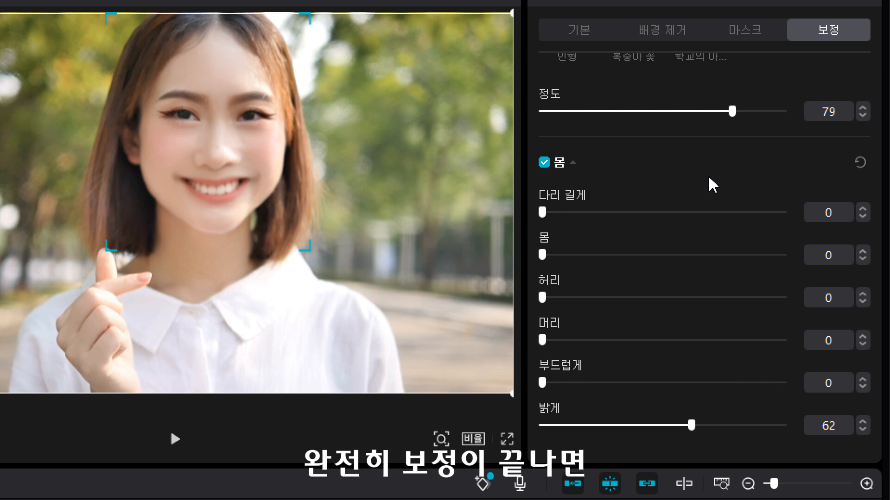
# Play the retouched 사람얼굴.mp4 clip from the start of the timeline.
pyautogui.scroll(3, 710, 199)
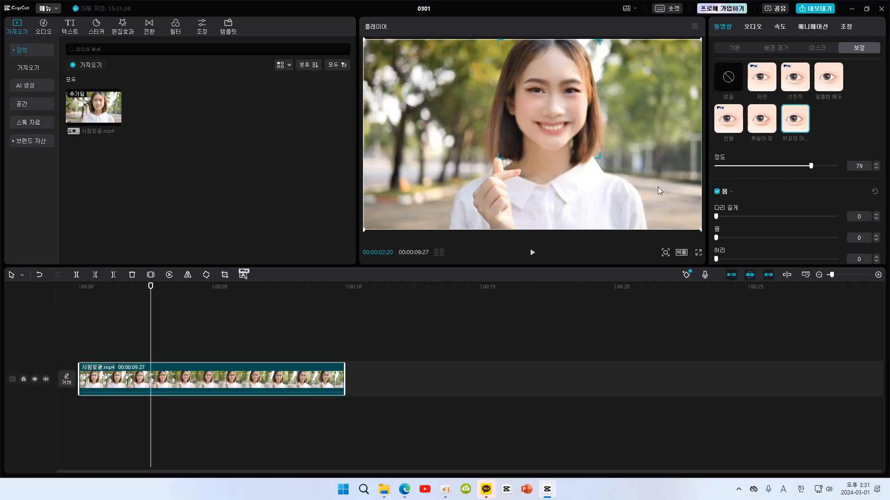
pyautogui.click(79, 287)
pyautogui.press('space')
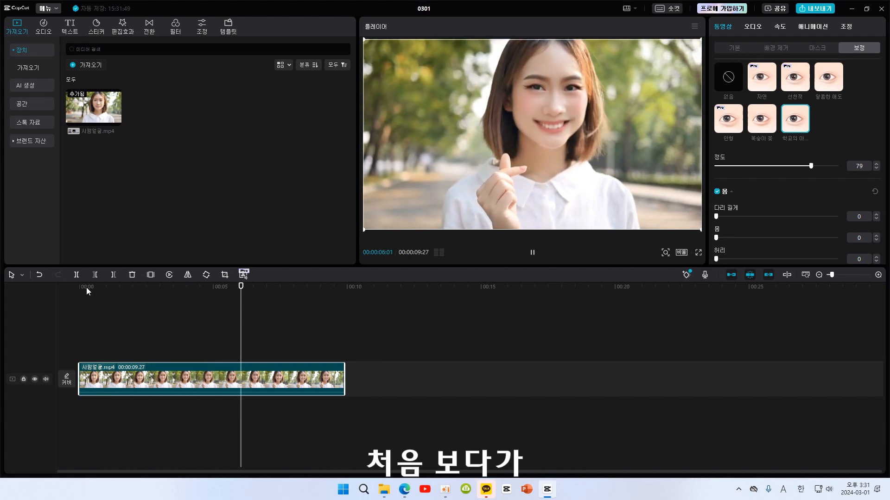
pyautogui.press('space')
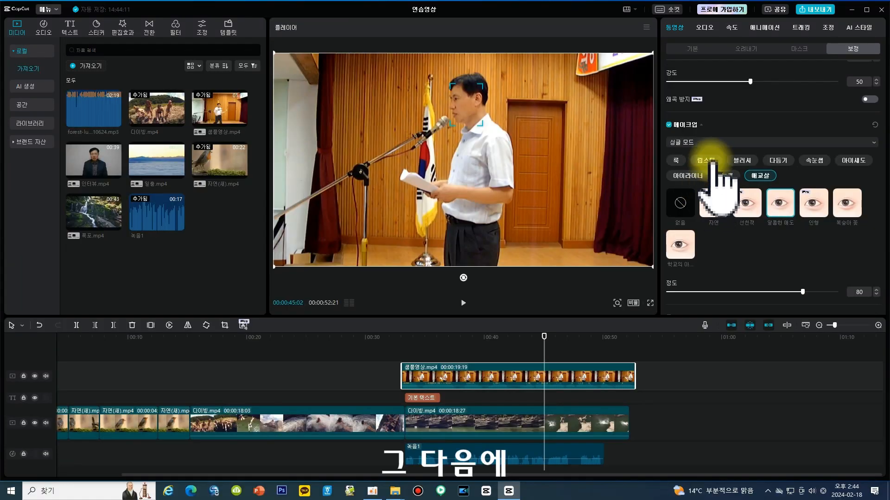
# View the audio settings of 샘플영상.mp4 and try the 볼륨 adjustment on the 녹음1 audio clip.
pyautogui.click(709, 31)
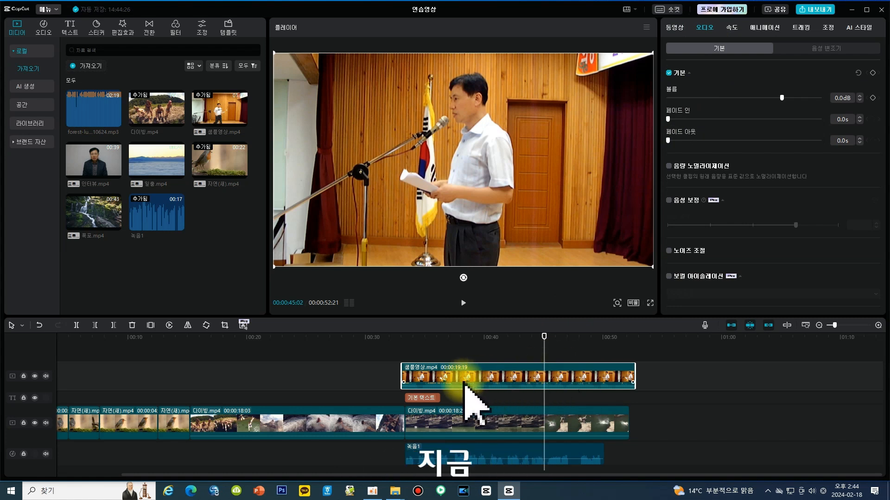
pyautogui.click(412, 337)
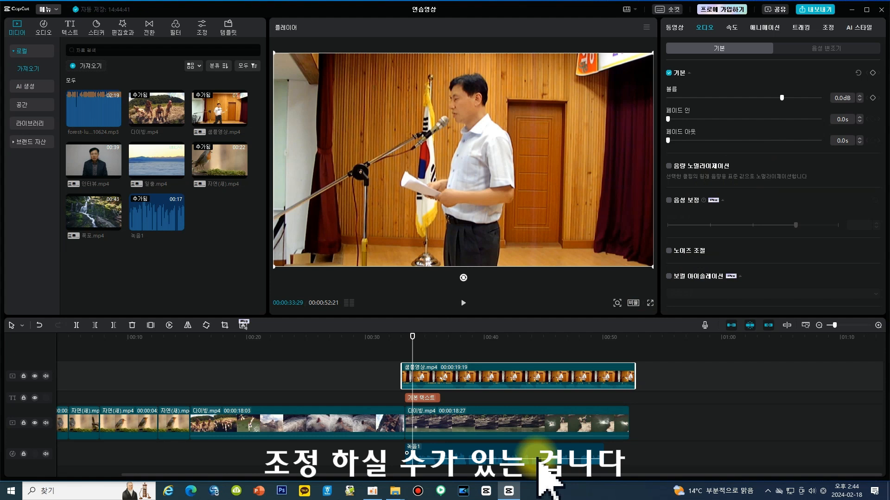
pyautogui.click(538, 457)
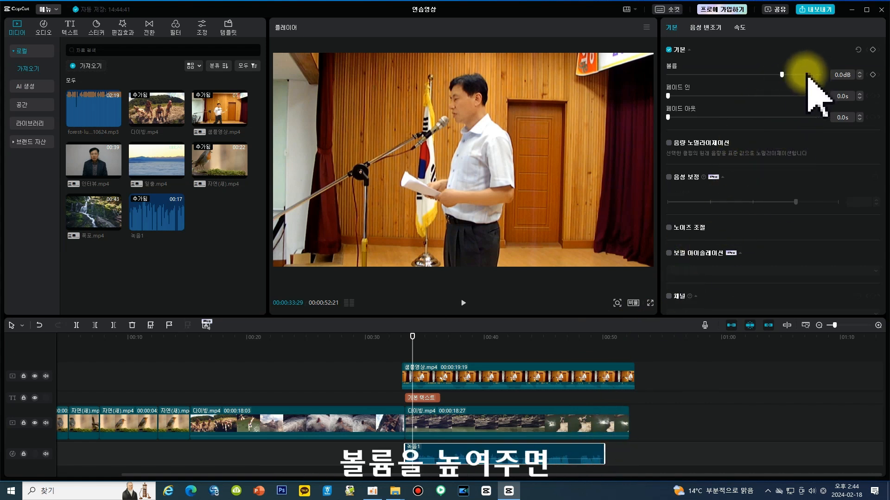
pyautogui.moveTo(782, 74)
pyautogui.mouseDown()
pyautogui.moveTo(802, 75)
pyautogui.moveTo(745, 74)
pyautogui.moveTo(782, 74)
pyautogui.mouseUp()
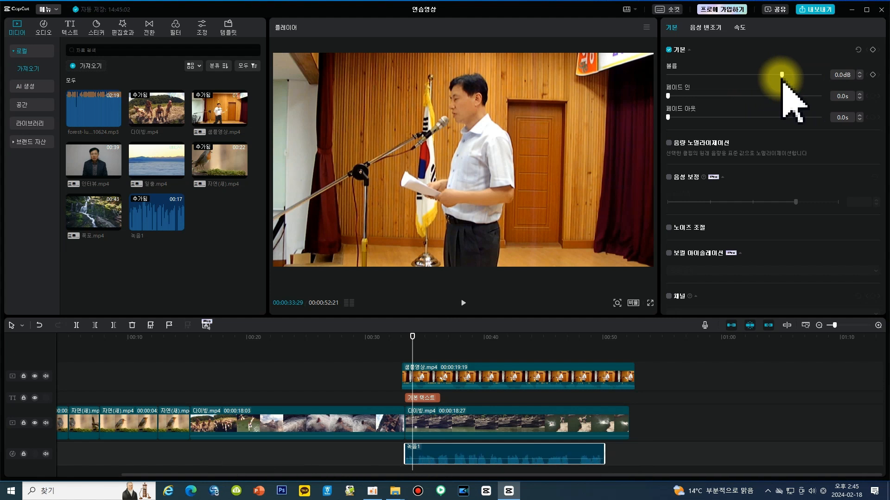
# Examine the volume and 페이드 인 settings in the 샘플영상.mp4 clip's audio properties.
pyautogui.click(556, 376)
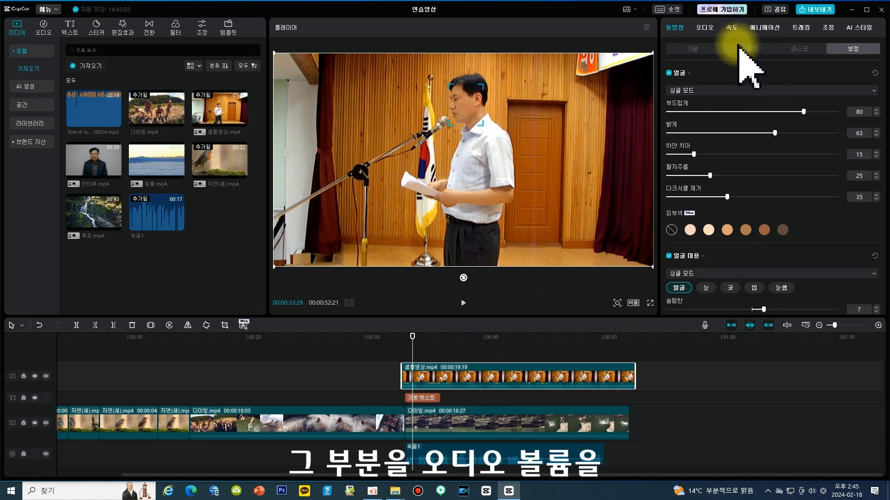
pyautogui.click(711, 29)
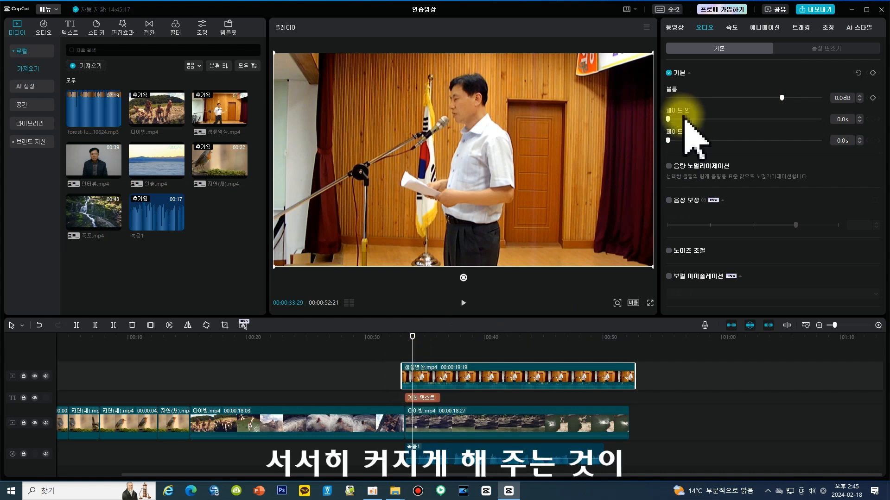
pyautogui.click(667, 119)
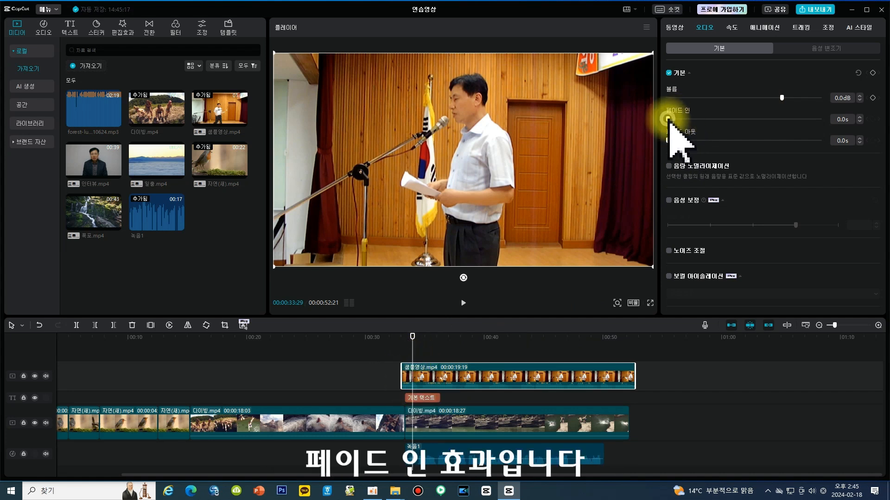
# Set 페이드 인 and 페이드 아웃 to 1.1 s on the 녹음1 audio clip and toggle its 노이즈 조절 option.
pyautogui.click(487, 455)
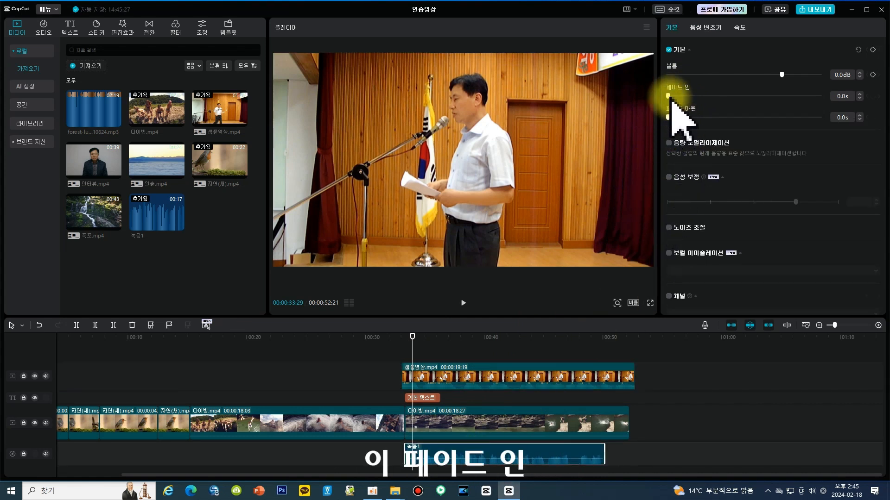
pyautogui.moveTo(668, 96); pyautogui.dragTo(686, 101)
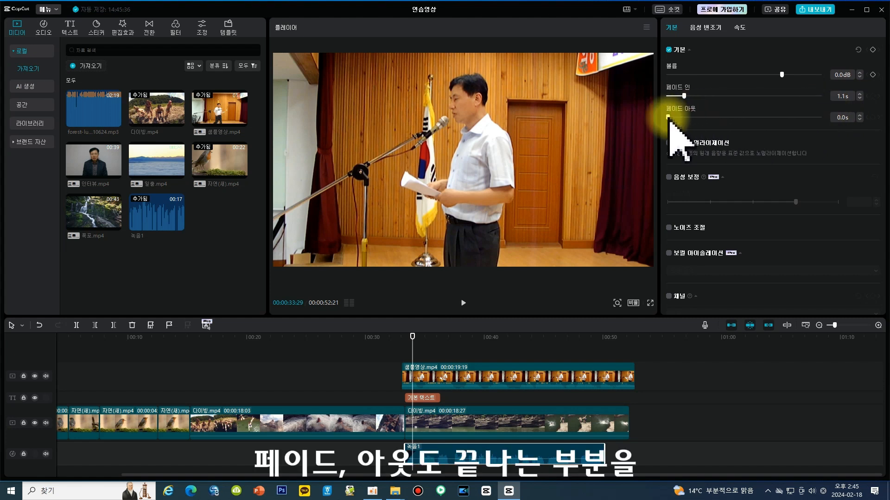
pyautogui.moveTo(667, 117); pyautogui.dragTo(685, 117)
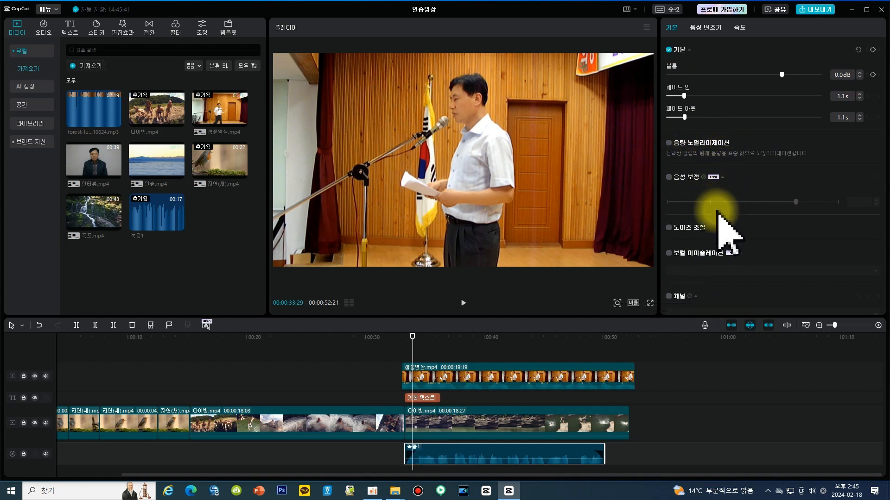
pyautogui.click(669, 227)
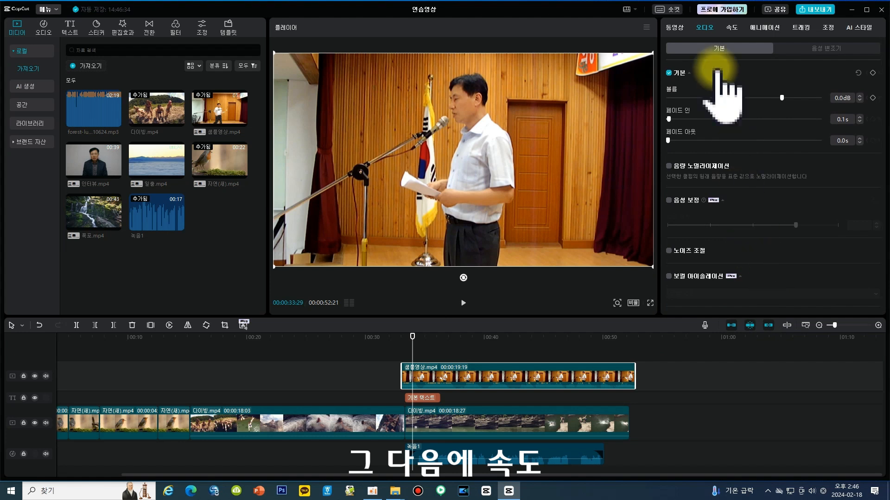
# Move the 샘플영상.mp4 clip to the end of the main track and the 기본 텍스트 clip to about 00:28.
pyautogui.click(732, 28)
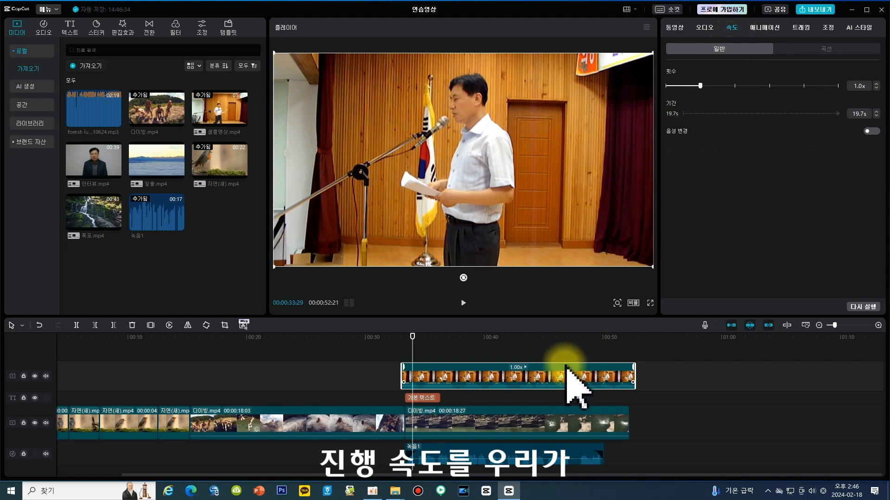
pyautogui.moveTo(563, 372); pyautogui.dragTo(769, 406)
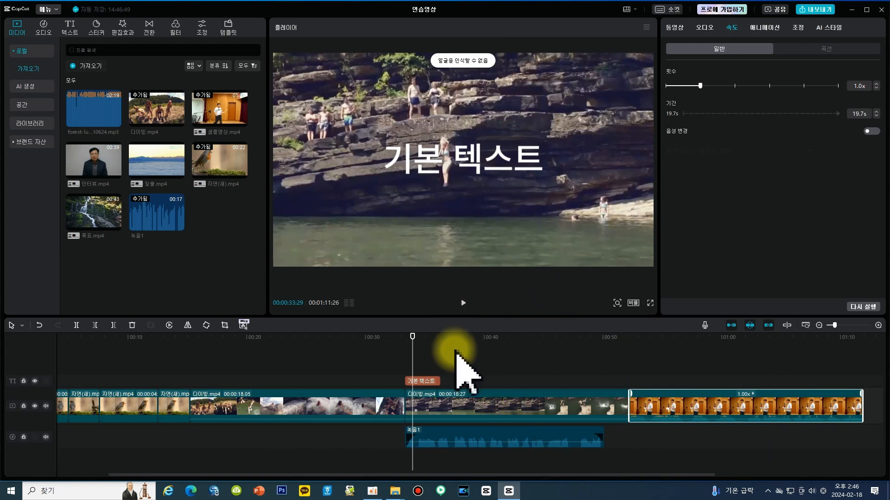
pyautogui.moveTo(438, 381); pyautogui.dragTo(404, 381)
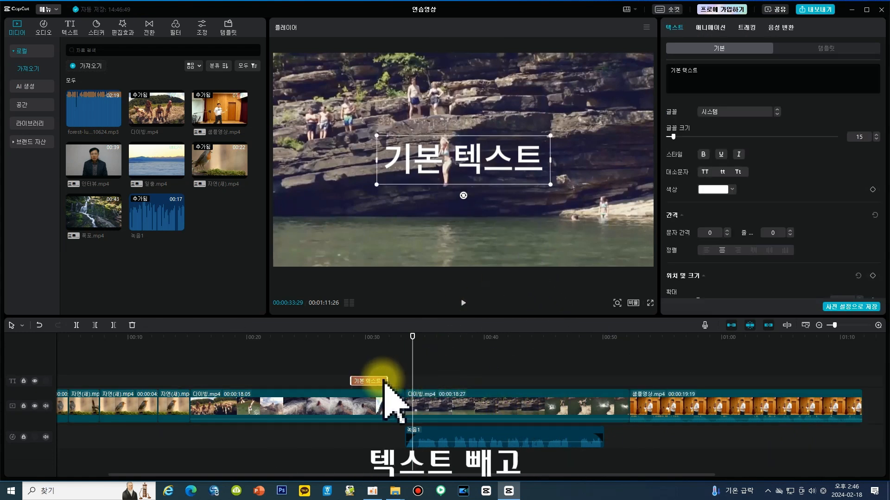
# Preview the second 다이빙.mp4 clip at normal speed and set its playback speed to 2.0x.
pyautogui.press('space')
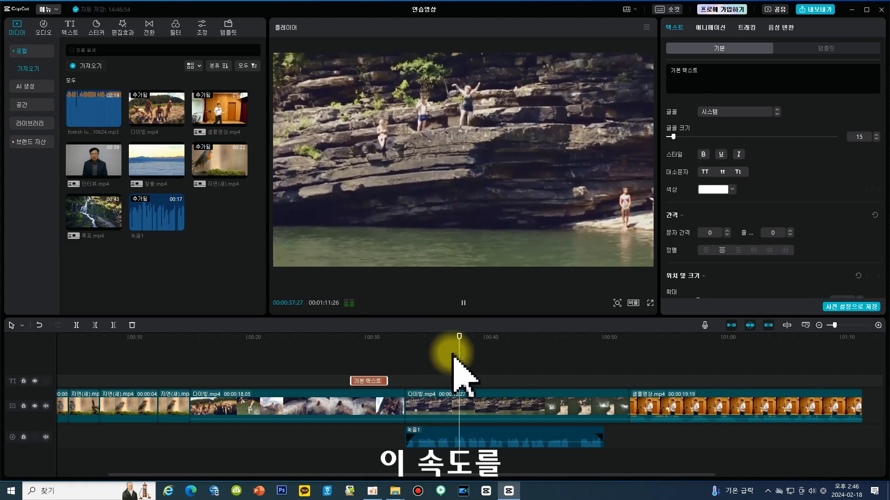
pyautogui.press('space')
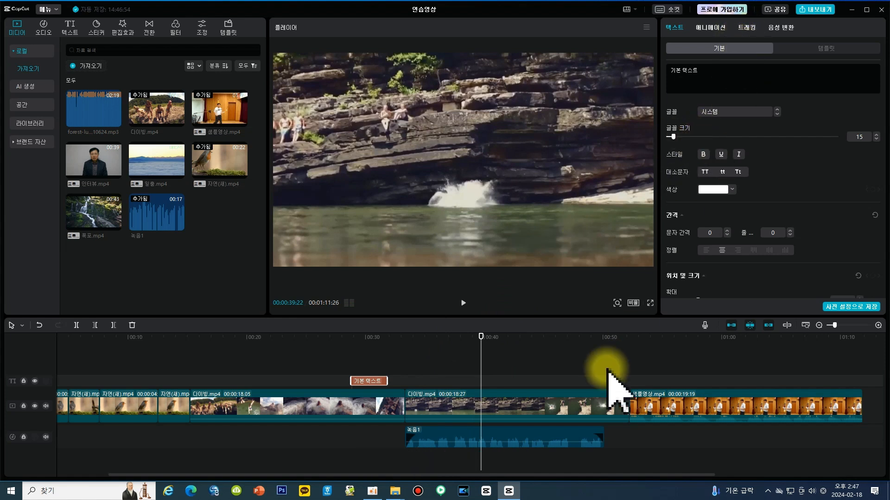
pyautogui.click(552, 407)
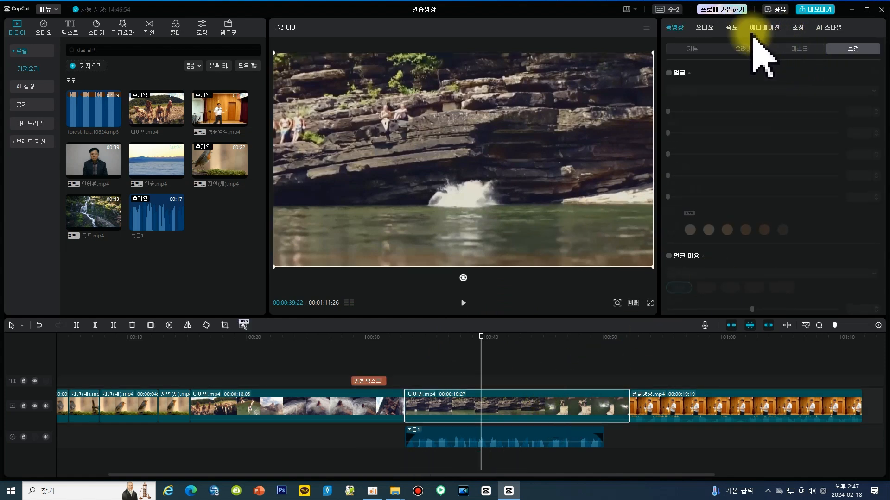
pyautogui.click(738, 29)
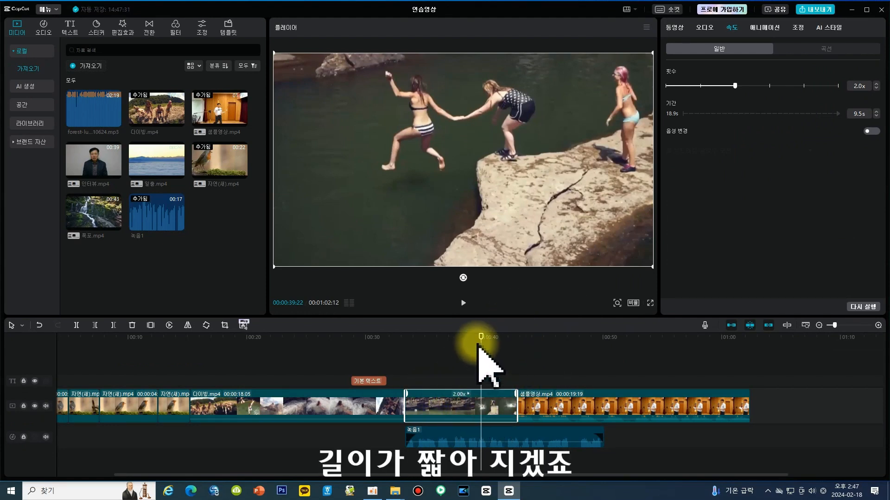
# Play the double-speed 다이빙.mp4 clip from its start and raise its playback speed to 100.0x.
pyautogui.click(406, 335)
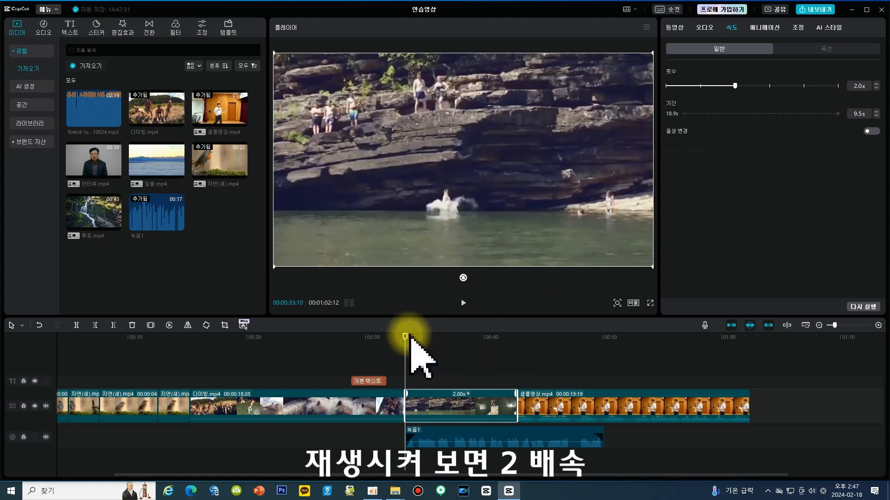
pyautogui.press('space')
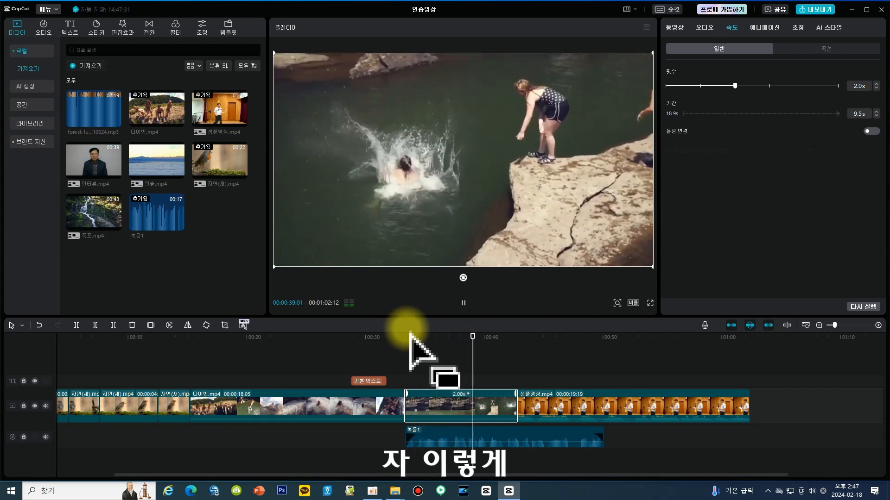
pyautogui.press('space')
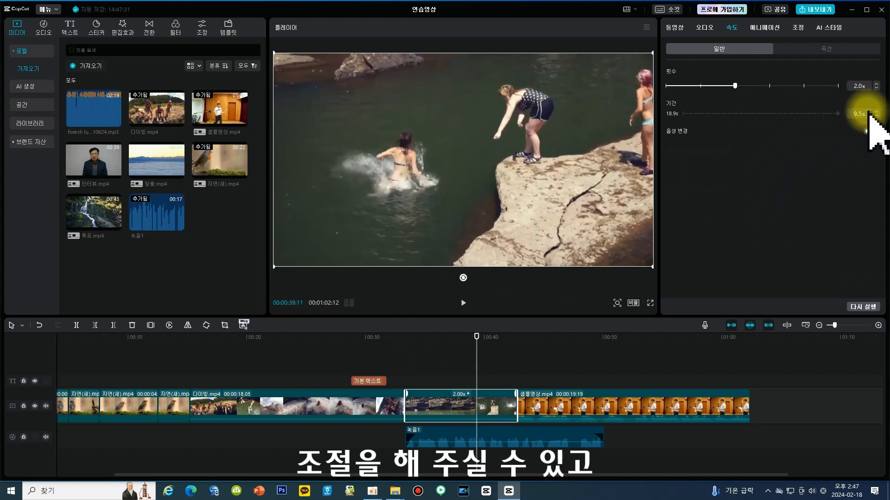
pyautogui.click(837, 85)
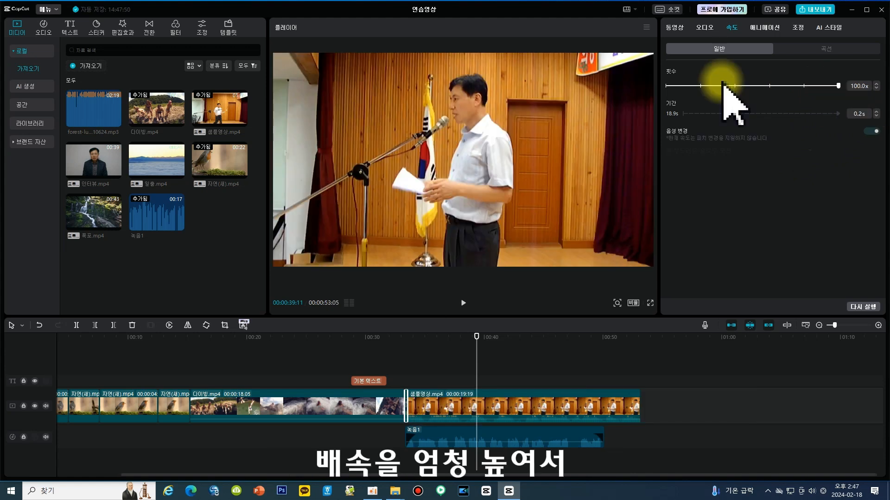
# Set the second 다이빙.mp4 clip's playback speed to 0.5x and preview it from the clip's start.
pyautogui.click(701, 86)
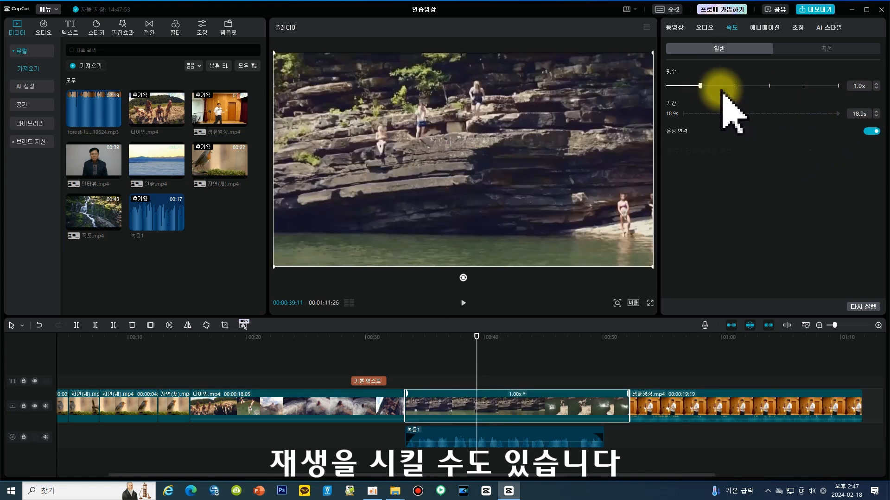
pyautogui.click(681, 85)
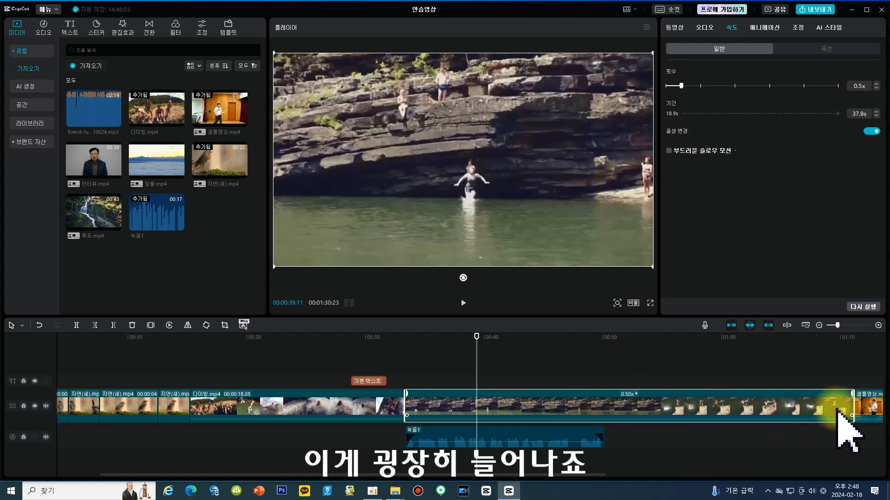
pyautogui.click(404, 357)
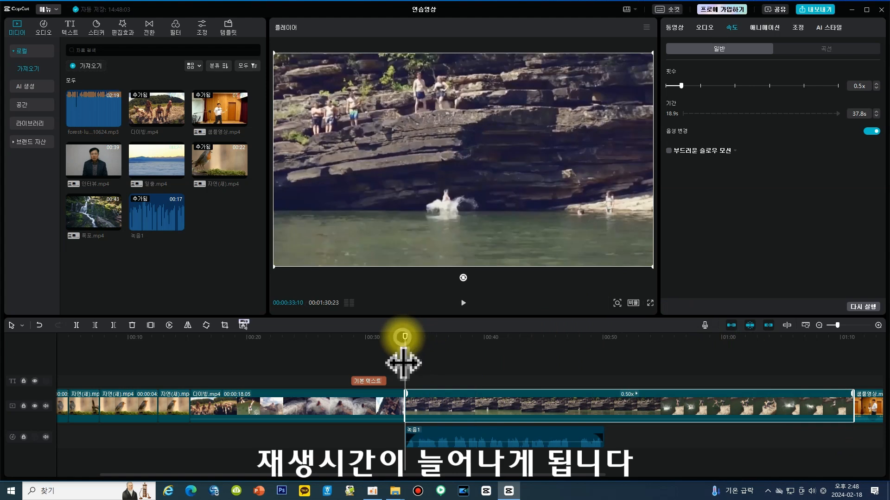
pyautogui.press('space')
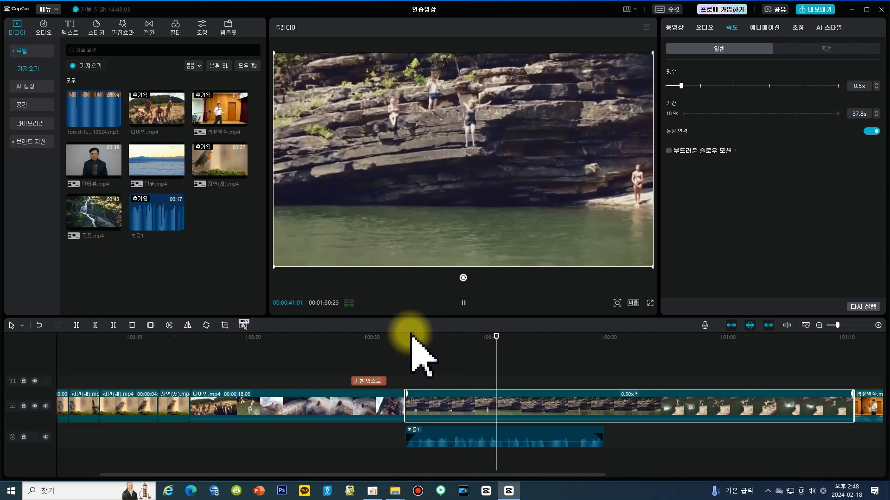
pyautogui.press('space')
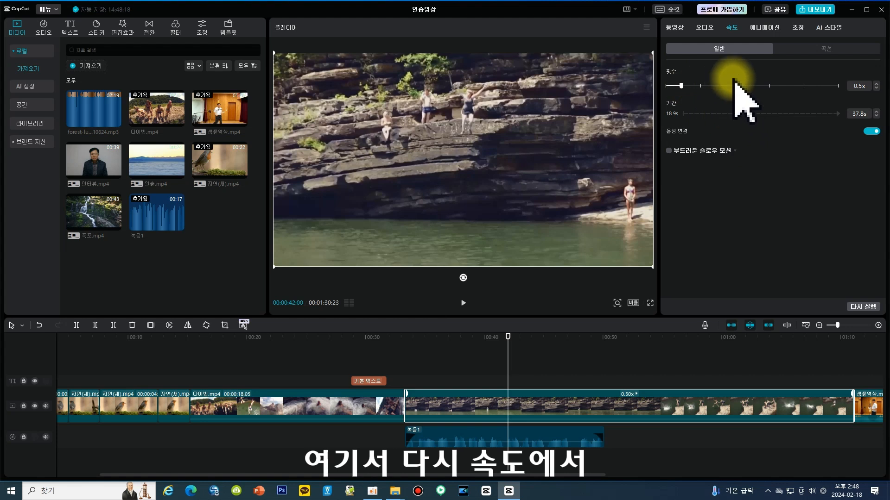
# Apply the 히어로 타임 speed curve to the second 다이빙.mp4 clip and play it from near its start.
pyautogui.click(830, 49)
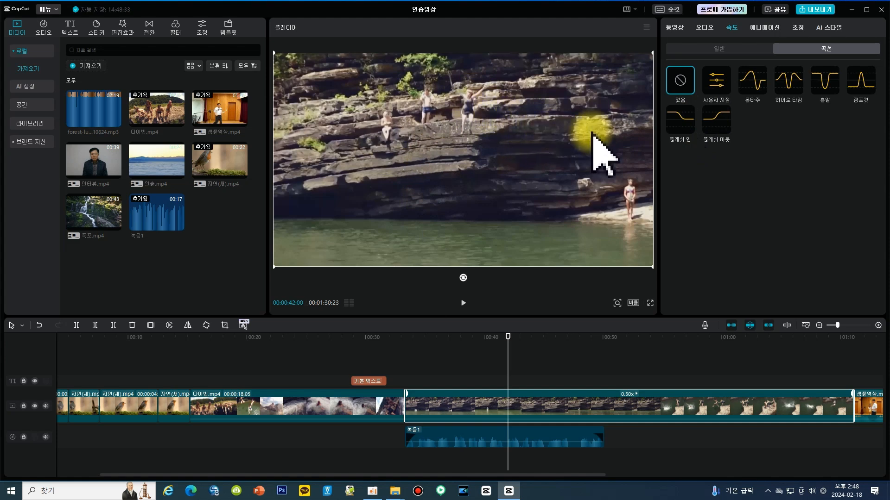
pyautogui.click(787, 88)
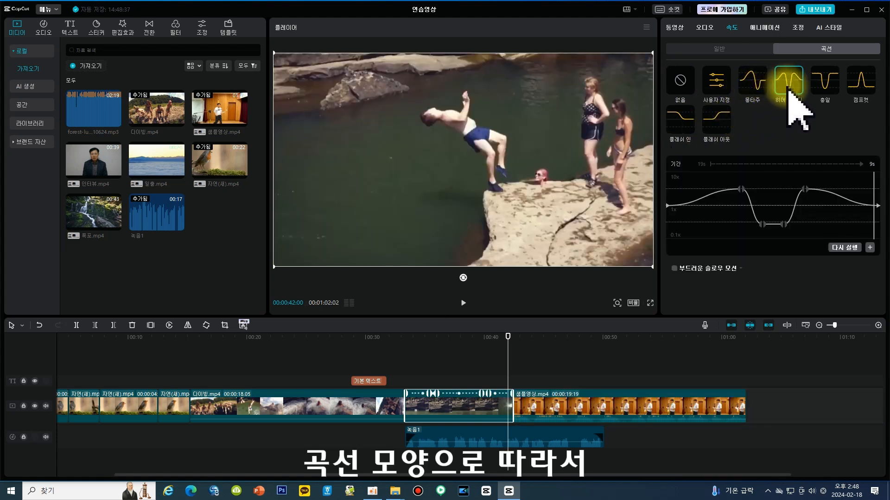
pyautogui.click(415, 349)
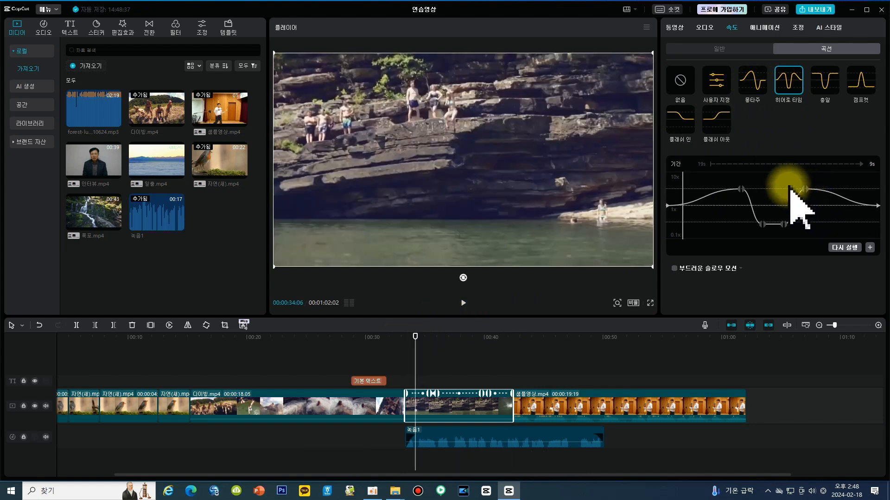
pyautogui.press('space')
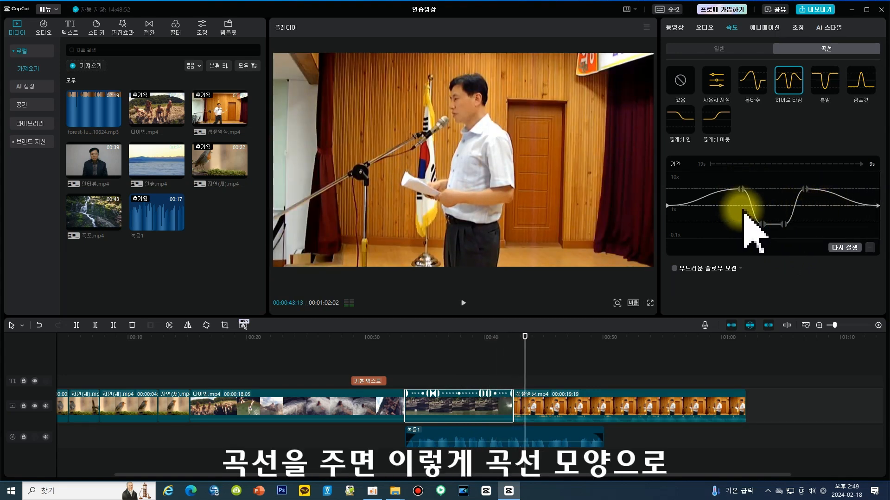
# Shift the first high point of the 히어로 타임 curve earlier at the same speed and preview the clip from its start.
pyautogui.click(429, 338)
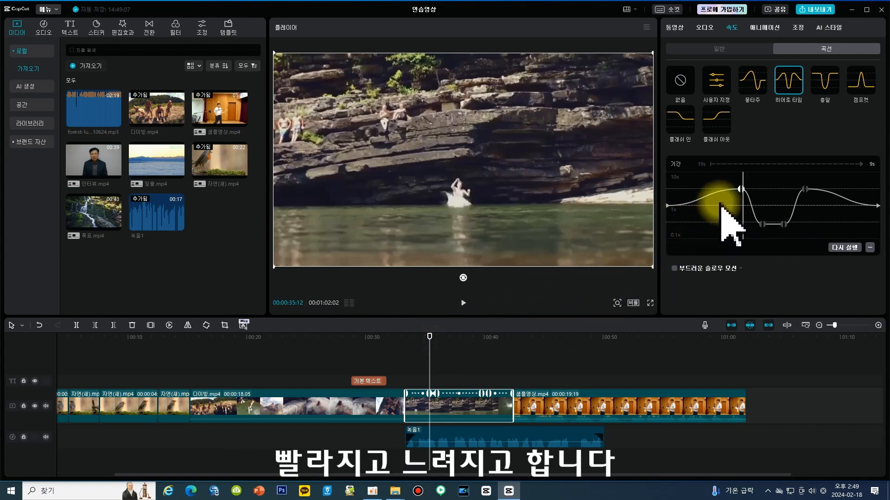
pyautogui.moveTo(741, 190); pyautogui.dragTo(721, 190)
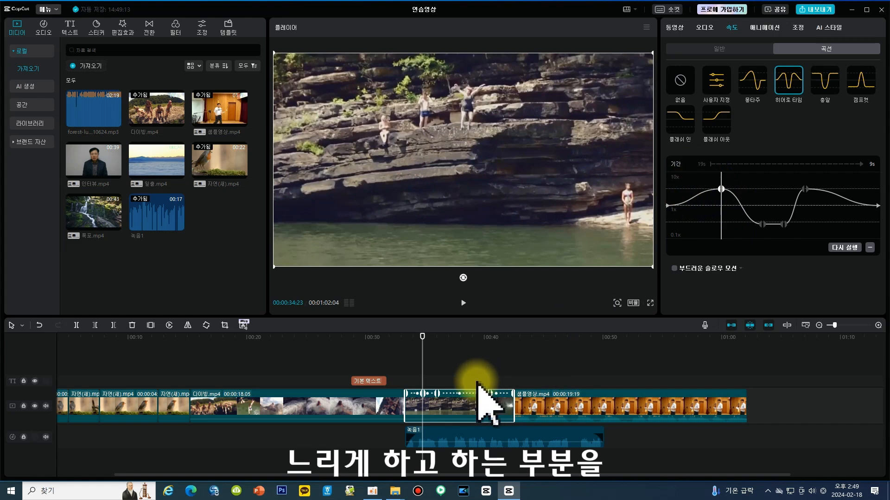
pyautogui.click(407, 356)
pyautogui.press('space')
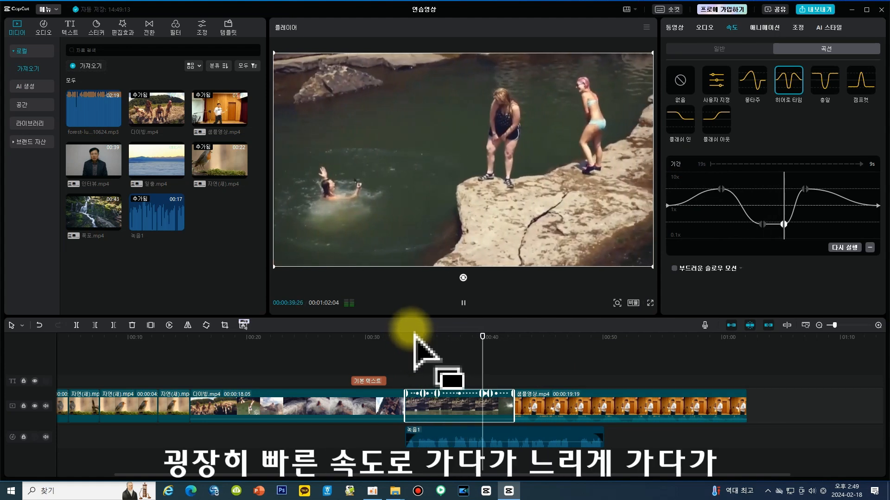
pyautogui.press('space')
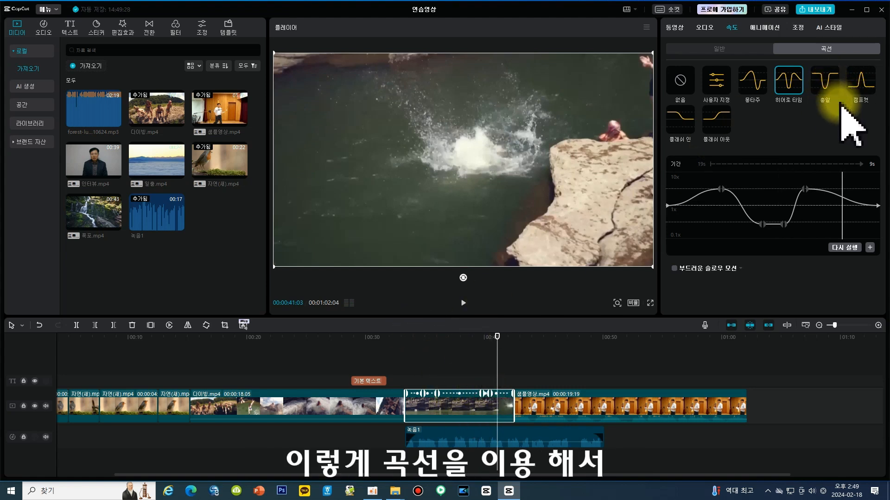
# Try the 총알 and 플래쉬 인 speed curves on the second 다이빙.mp4 clip and preview the latter.
pyautogui.click(829, 91)
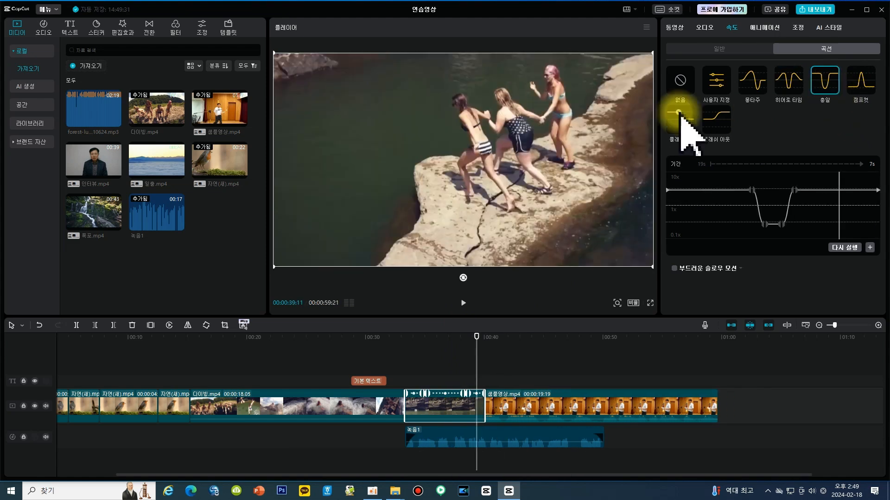
pyautogui.click(681, 119)
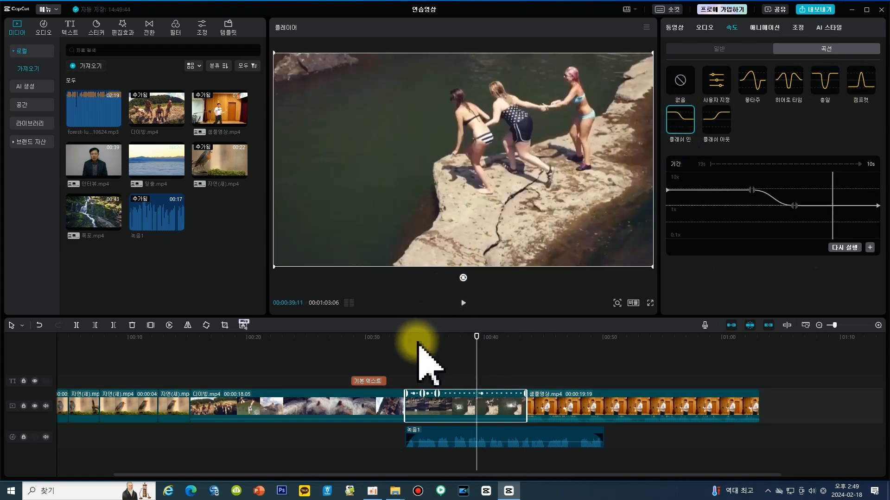
pyautogui.click(411, 360)
pyautogui.press('space')
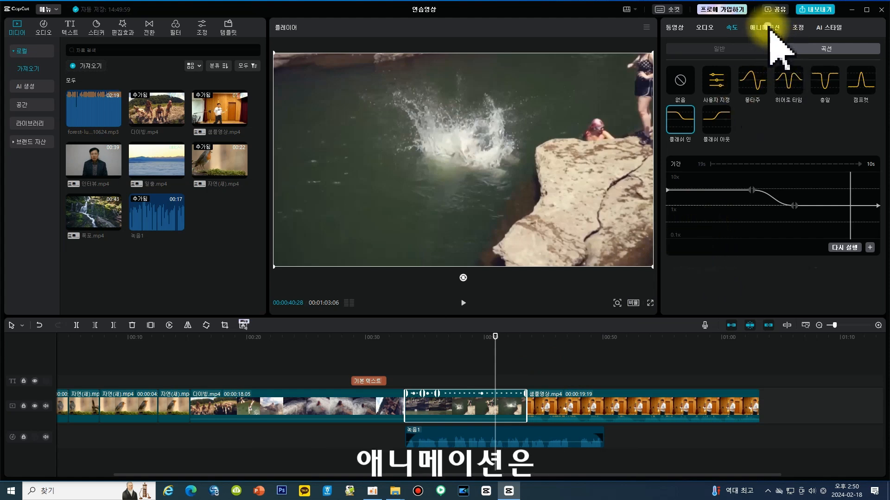
# Remove the speed curve from the second 다이빙.mp4 clip by choosing the 없음 preset.
pyautogui.click(770, 31)
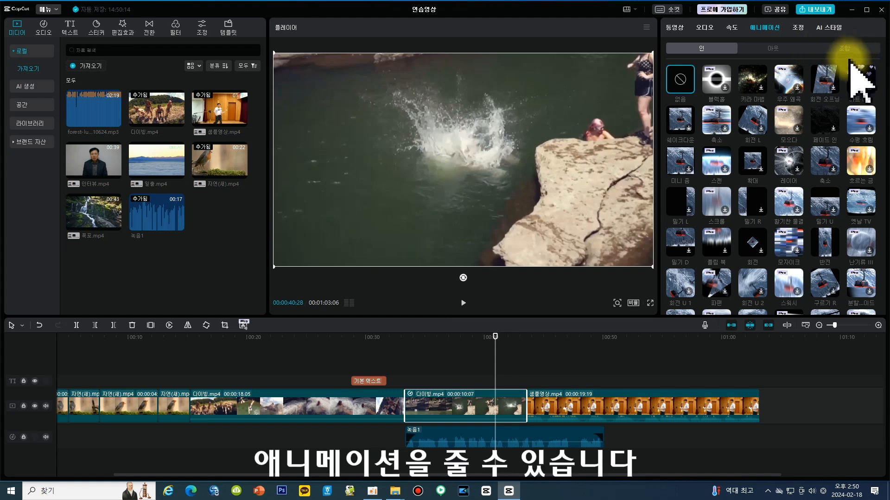
pyautogui.click(731, 28)
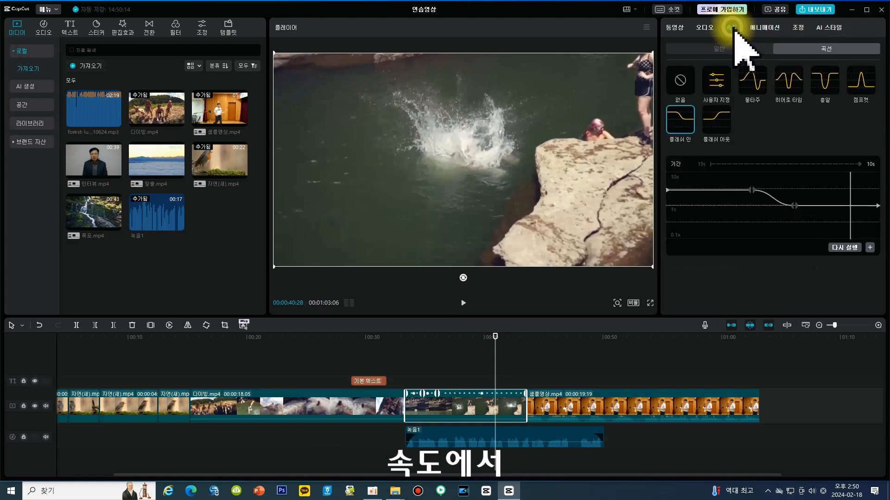
pyautogui.click(680, 81)
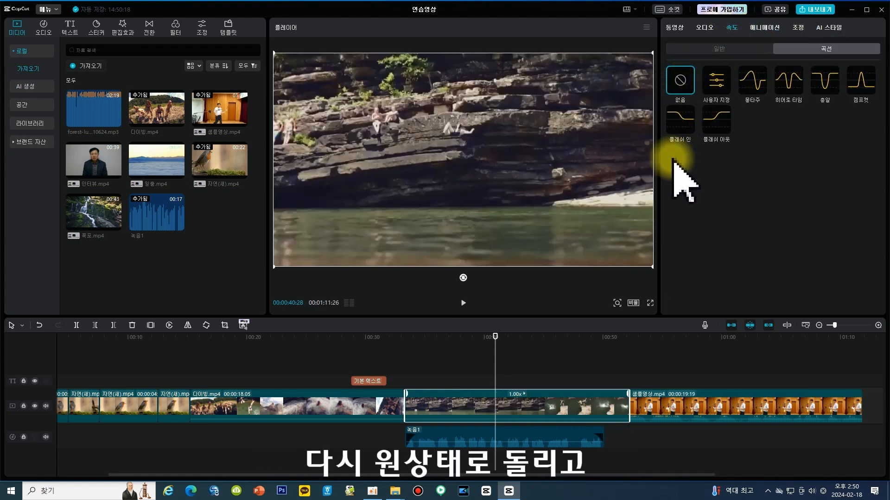
# Try the 쉐이크다운 In animation on the second 다이빙.mp4 clip and preview it from the clip's start.
pyautogui.click(765, 28)
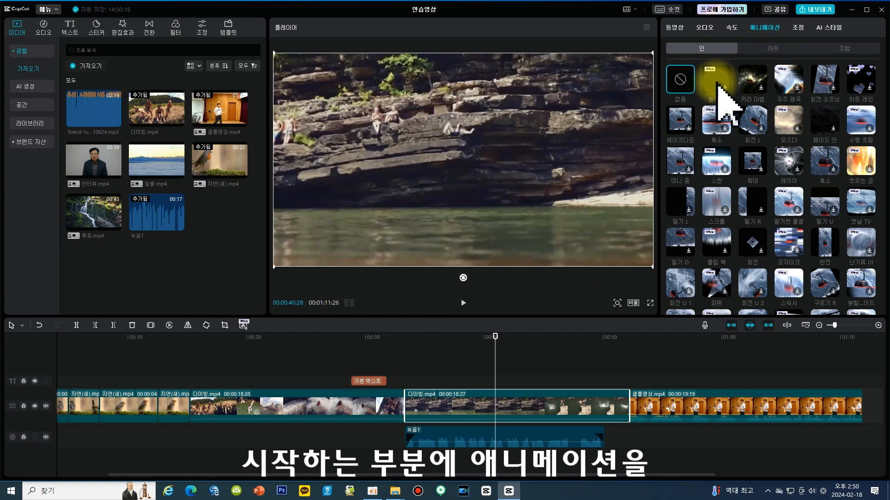
pyautogui.click(680, 119)
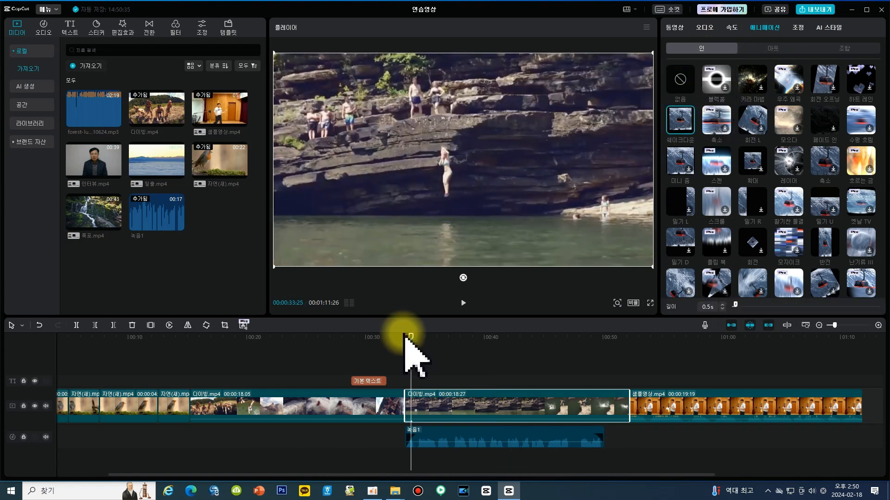
pyautogui.click(401, 338)
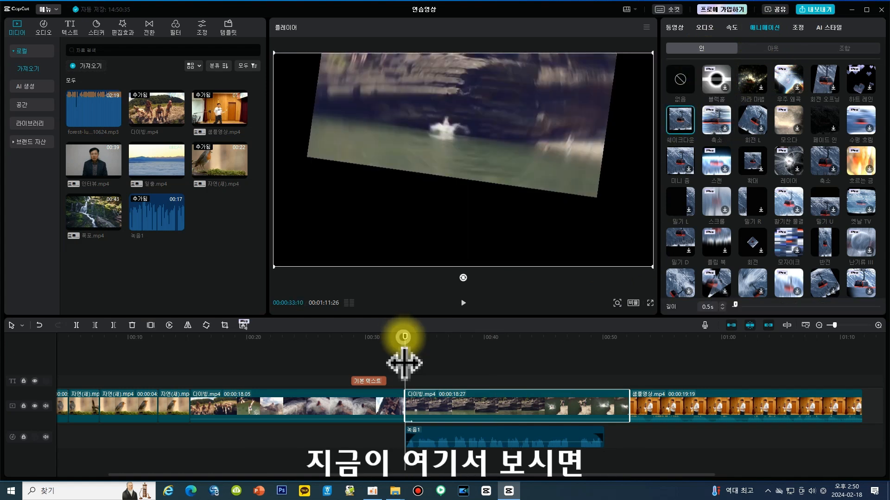
pyautogui.press('space')
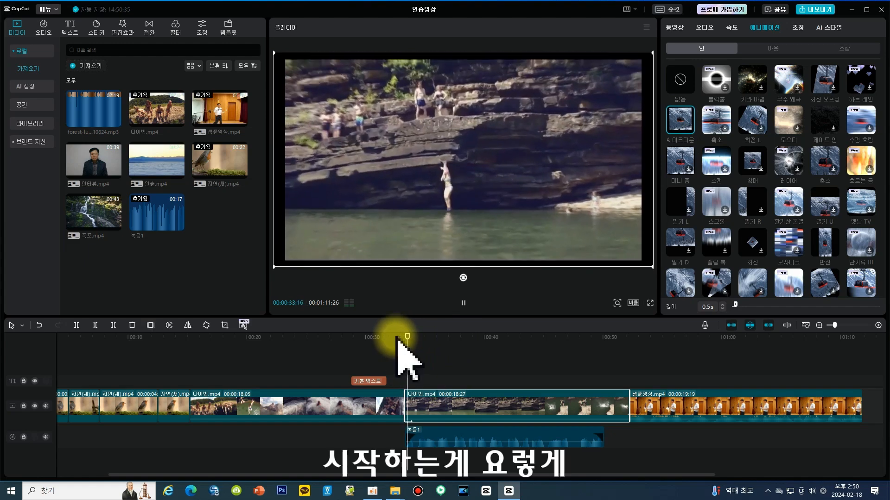
pyautogui.press('space')
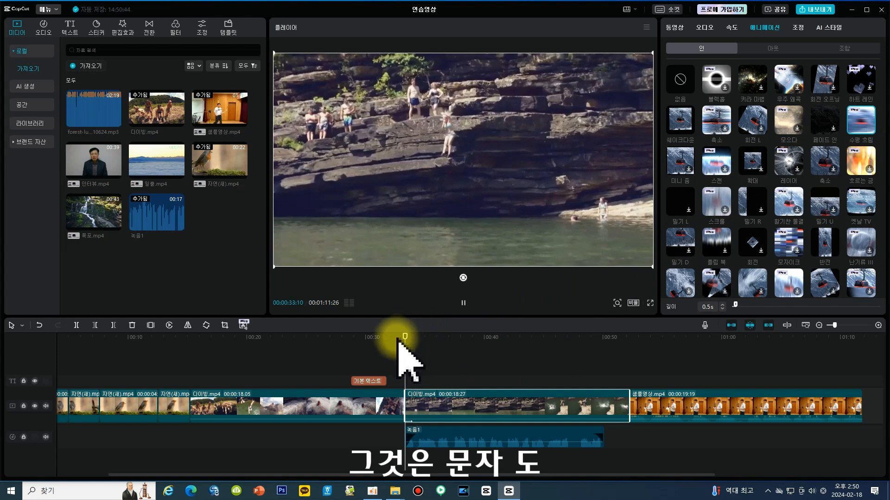
# Try the 수평 흐림 In animation on the second 다이빙.mp4 clip and play through the clip's start.
pyautogui.click(397, 364)
pyautogui.press('space')
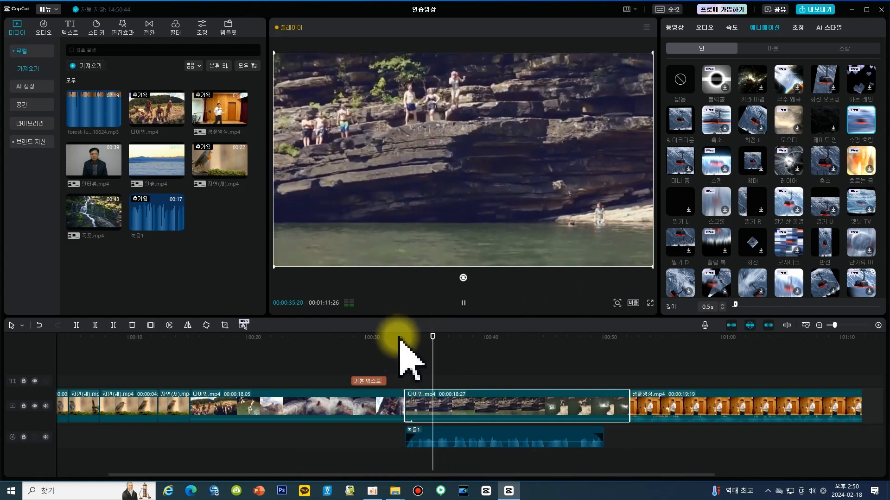
pyautogui.press('space')
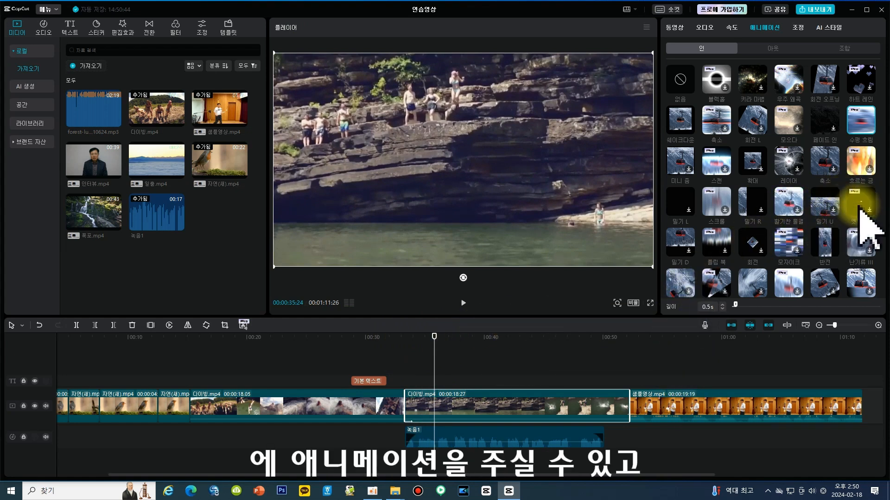
# Apply the 페이드 인 In animation to the second 다이빙.mp4 clip with a 1.0 s length and preview the clip's start.
pyautogui.click(825, 119)
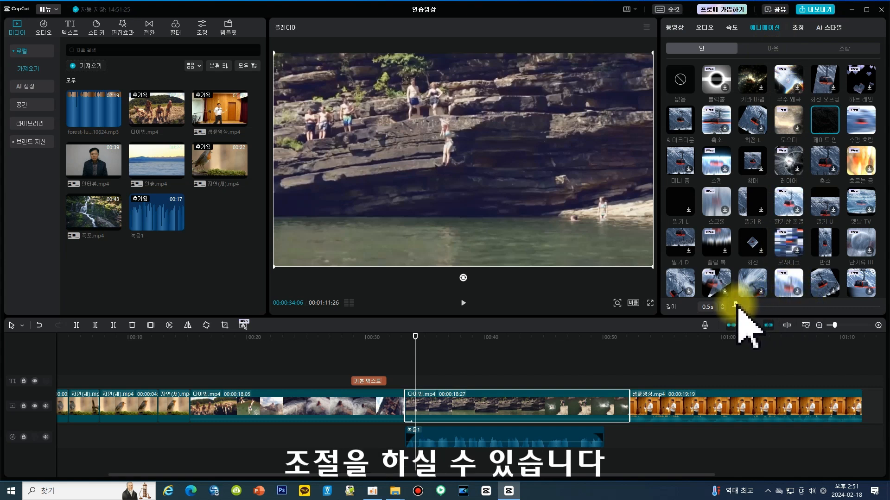
pyautogui.moveTo(736, 306); pyautogui.dragTo(741, 307)
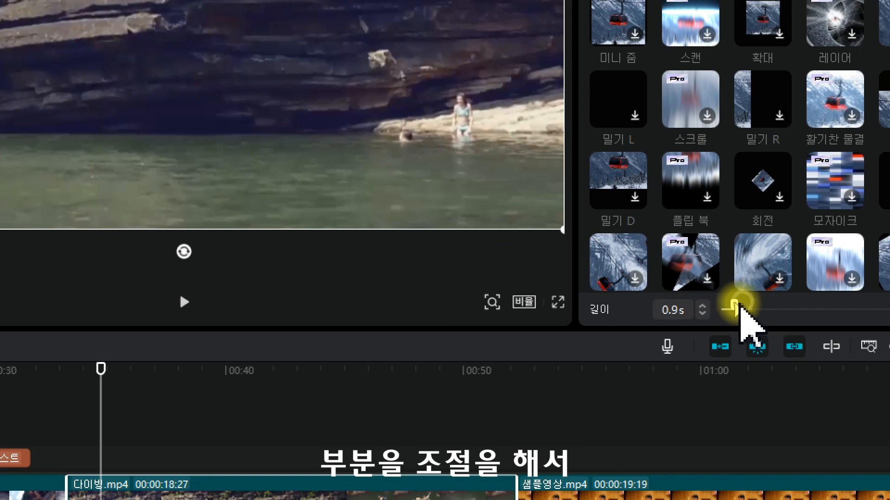
pyautogui.moveTo(738, 305); pyautogui.dragTo(736, 306)
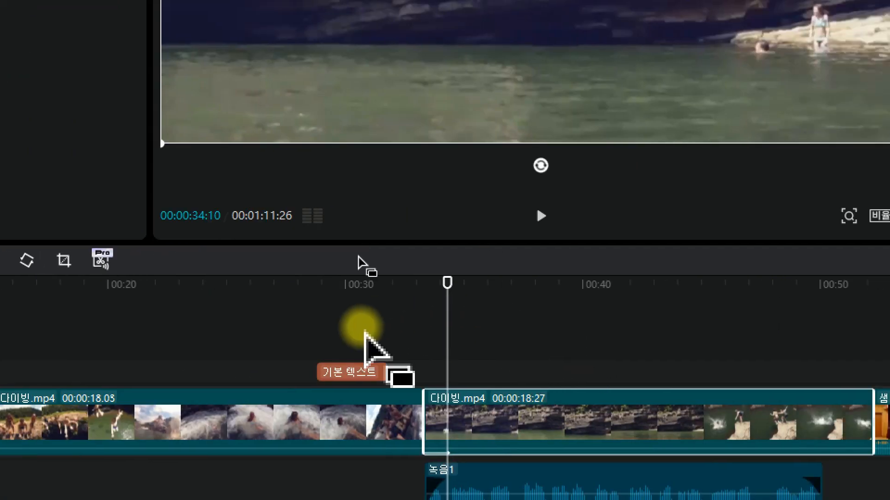
pyautogui.click(416, 283)
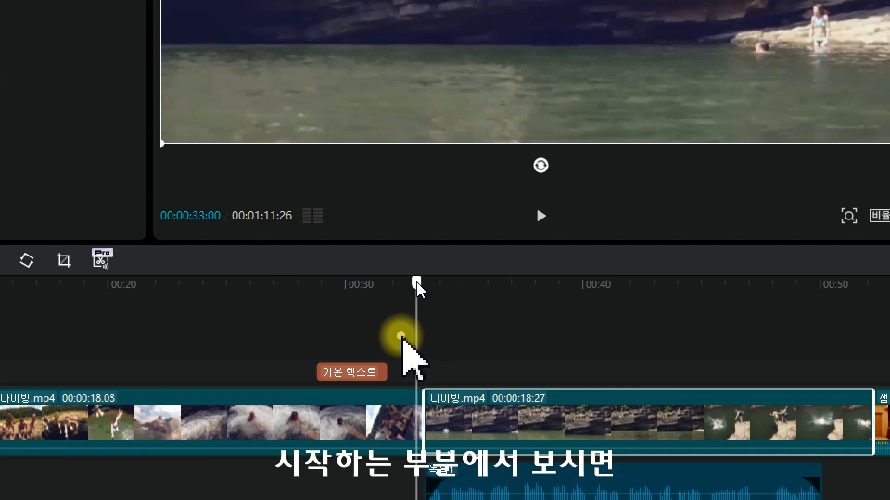
pyautogui.press('space')
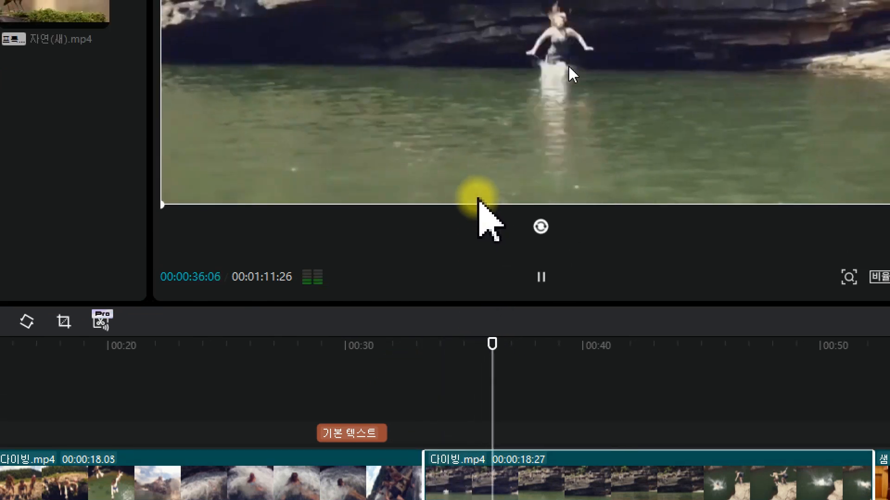
pyautogui.press('space')
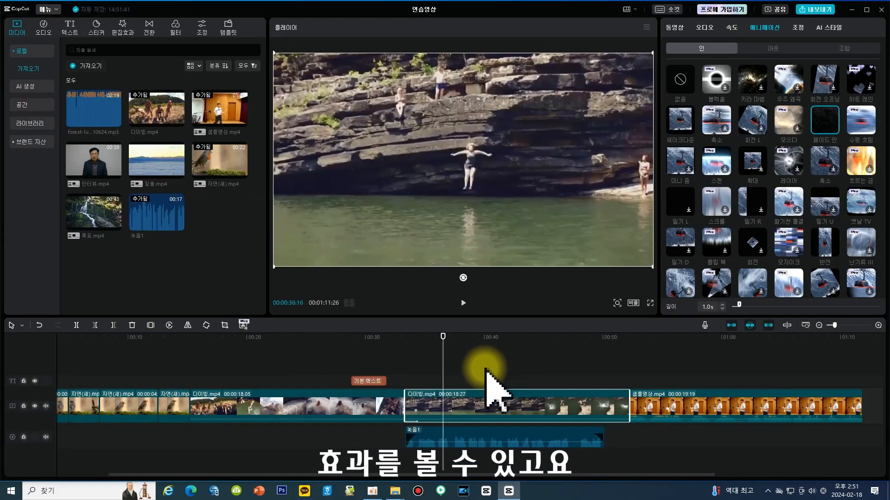
# Apply the 확대 Out animation to the second 다이빙.mp4 clip and preview the clip's end.
pyautogui.click(774, 49)
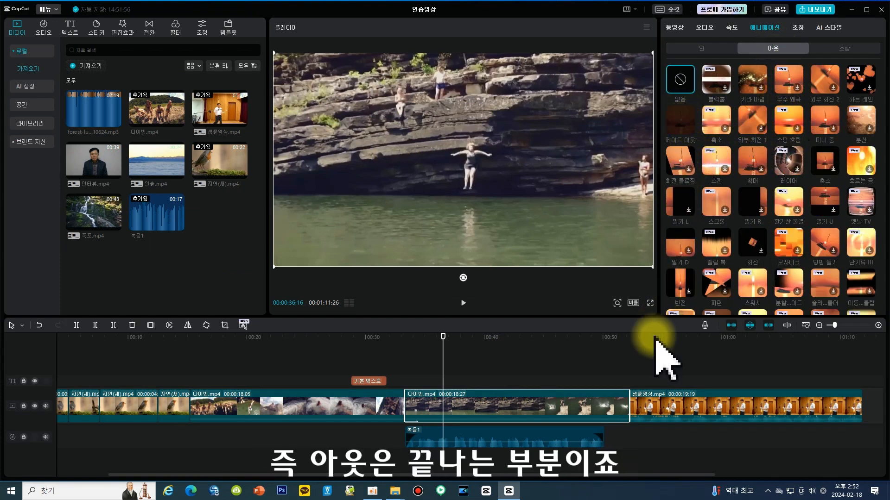
pyautogui.click(612, 338)
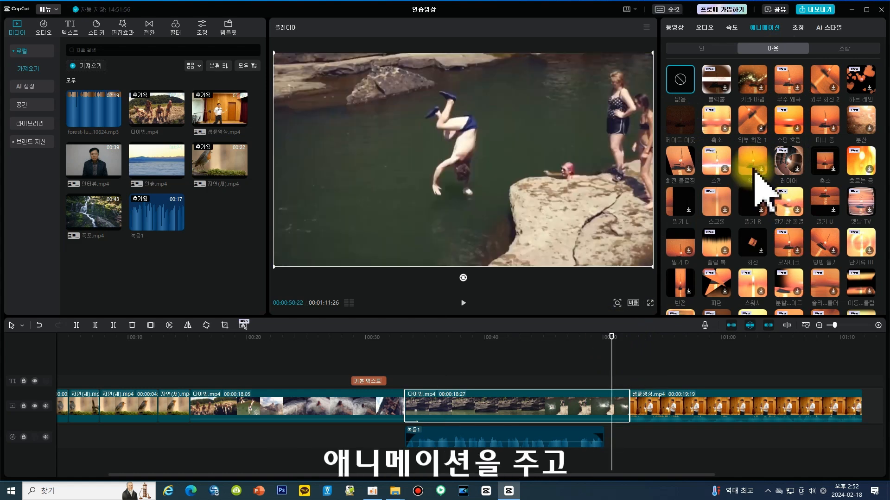
pyautogui.click(752, 165)
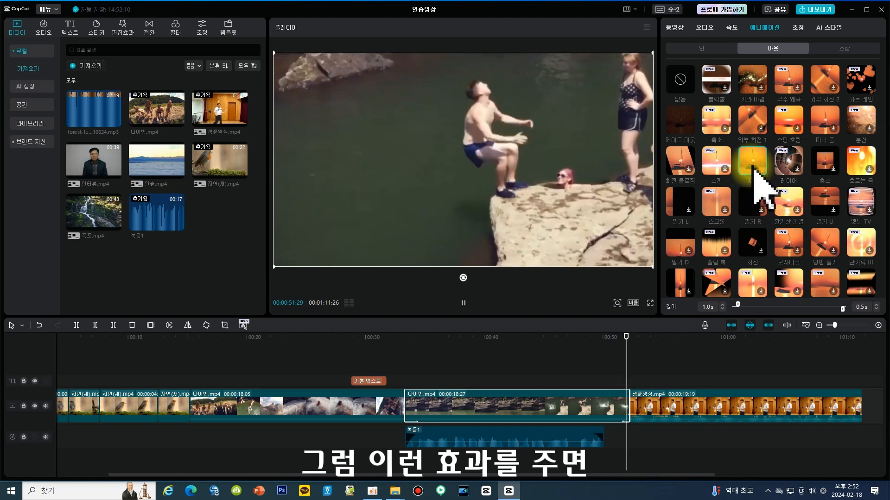
# Replay the end of the second 다이빙.mp4 clip and replace its Out animation with 밀기 U.
pyautogui.click(612, 338)
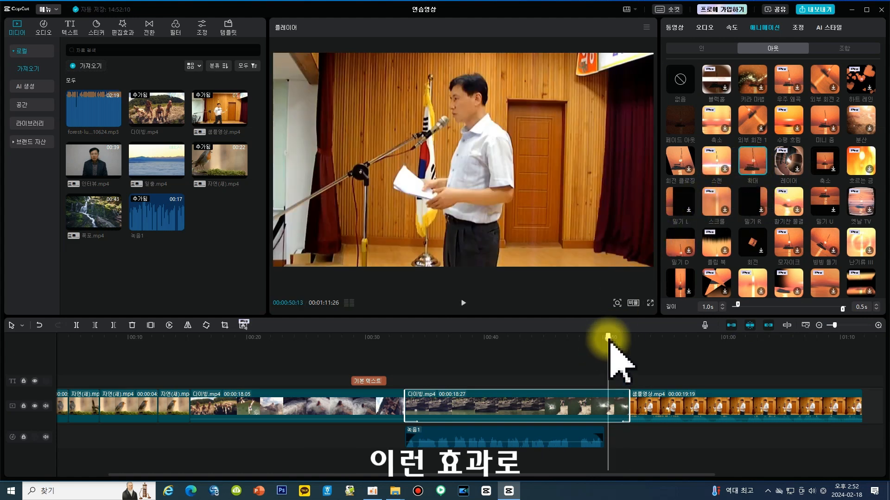
pyautogui.press('space')
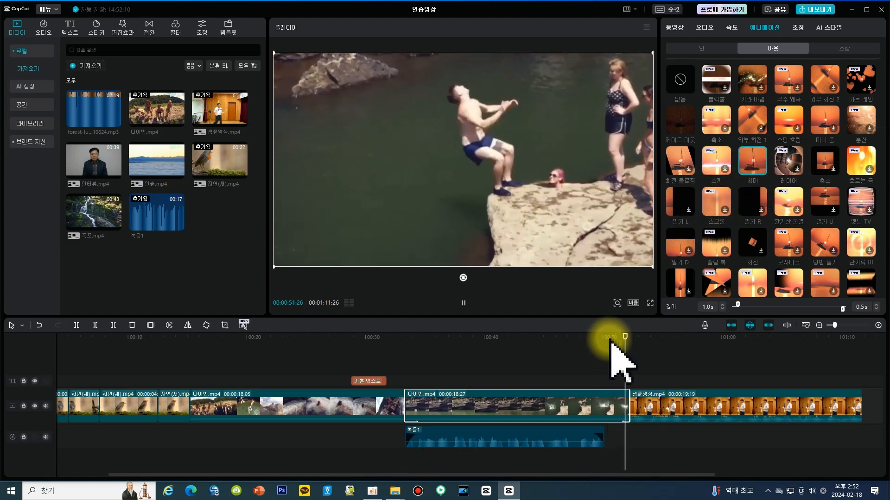
pyautogui.press('space')
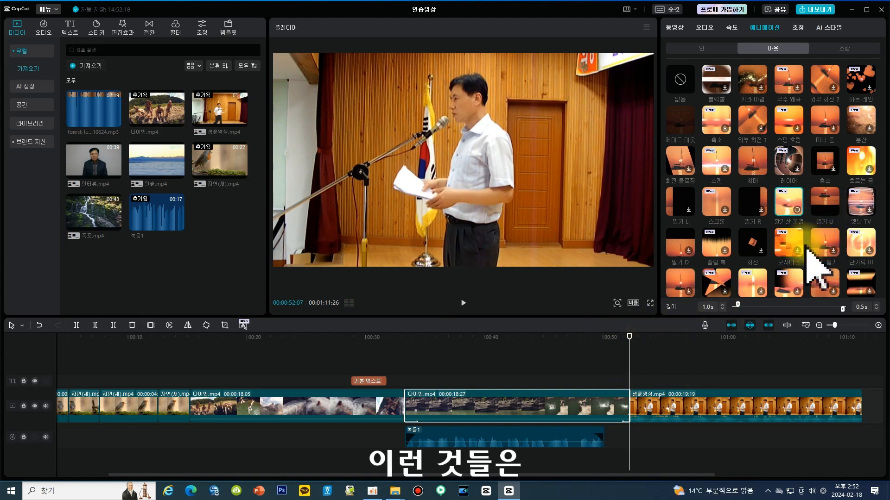
pyautogui.click(825, 245)
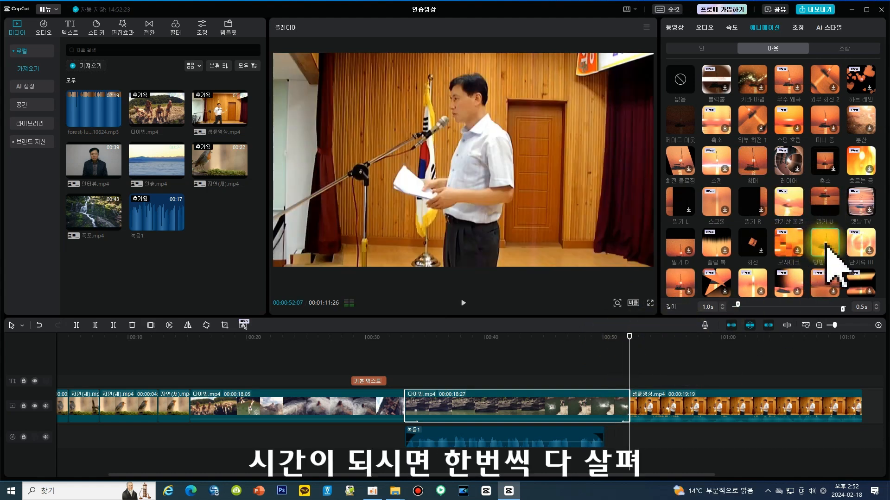
pyautogui.click(829, 200)
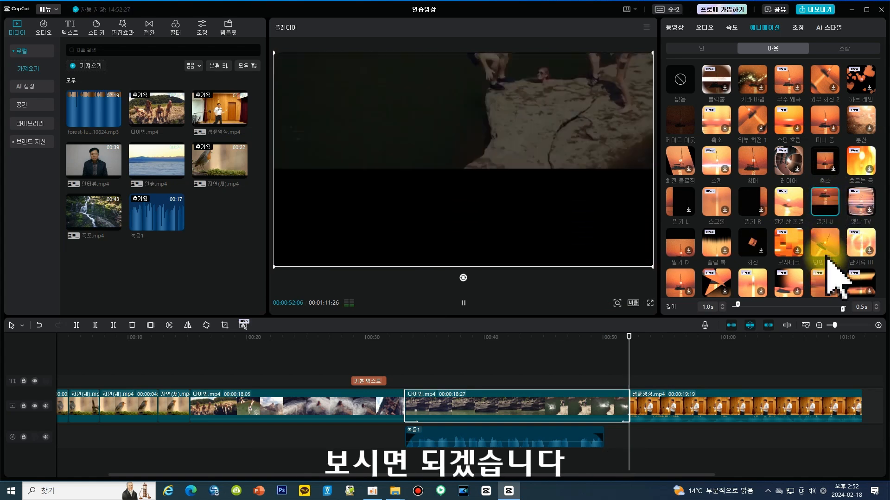
# Apply the 미끄...축소 combo animation to the second 다이빙.mp4 clip.
pyautogui.click(839, 48)
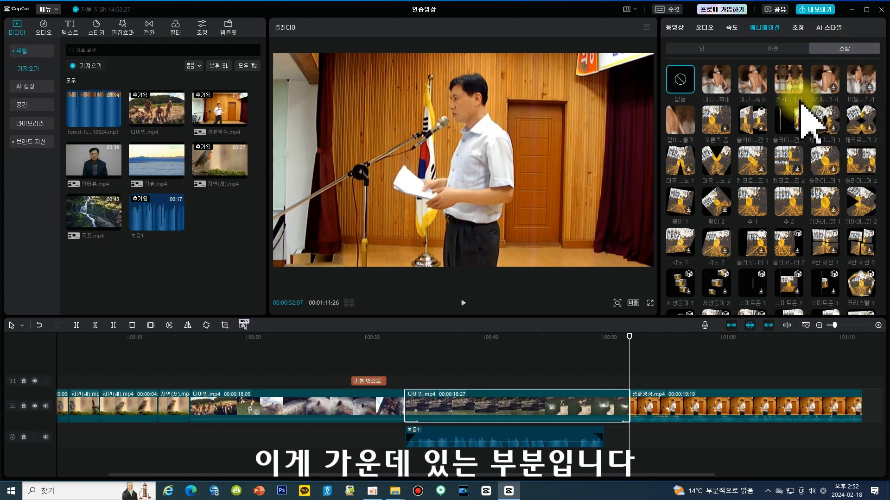
pyautogui.click(753, 80)
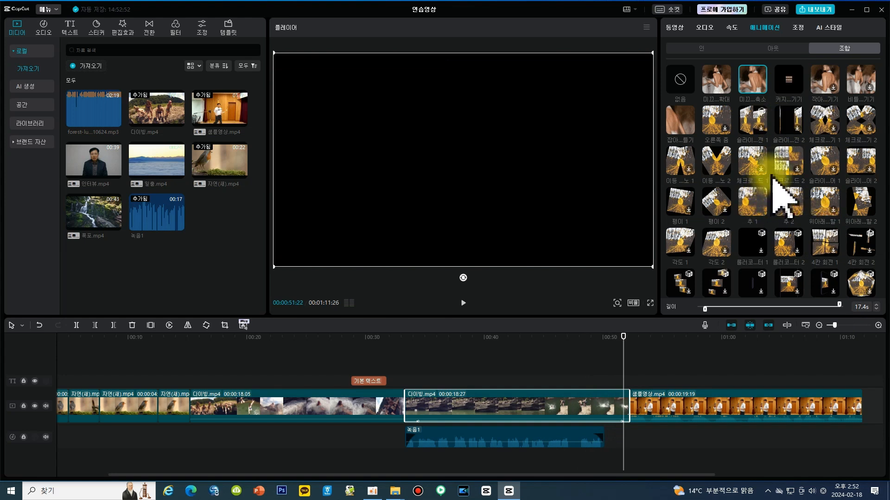
# Try the temperature, tint and saturation adjustments on the second 다이빙.mp4 clip, leaving each at 0.
pyautogui.click(801, 29)
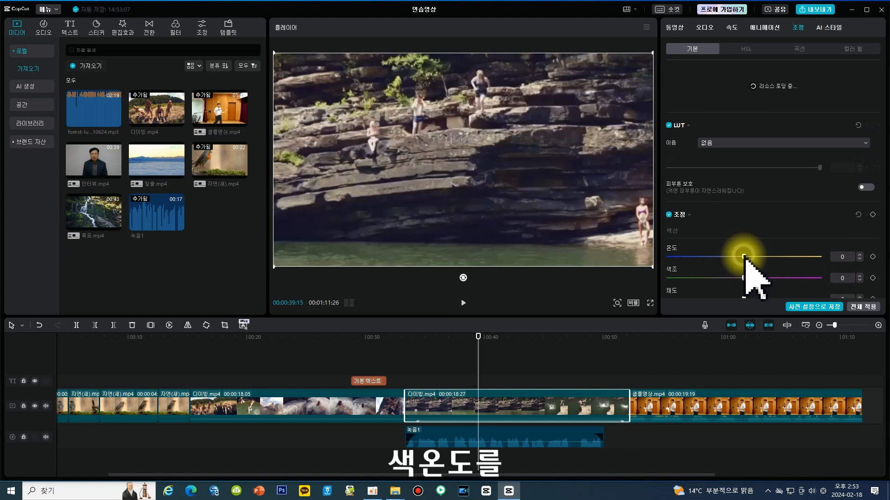
pyautogui.moveTo(743, 257)
pyautogui.mouseDown()
pyautogui.moveTo(810, 258)
pyautogui.moveTo(693, 254)
pyautogui.moveTo(741, 258)
pyautogui.mouseUp()
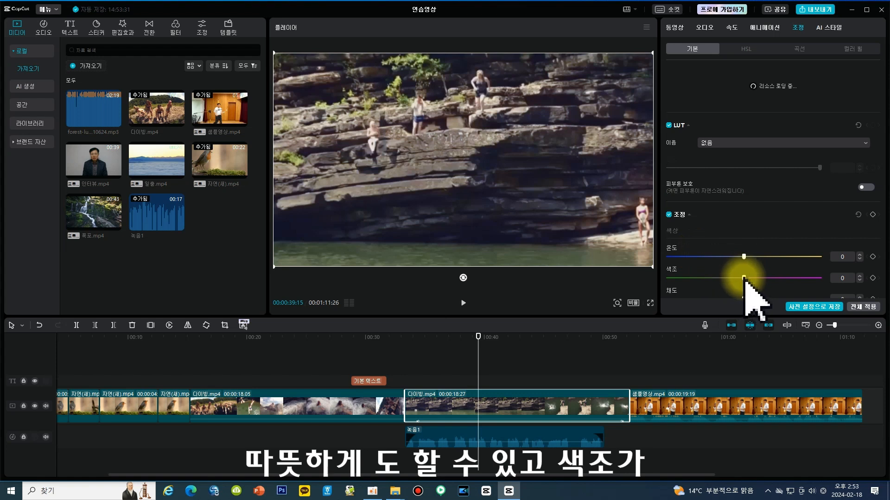
pyautogui.moveTo(745, 279)
pyautogui.mouseDown()
pyautogui.moveTo(781, 280)
pyautogui.moveTo(718, 281)
pyautogui.moveTo(735, 288)
pyautogui.mouseUp()
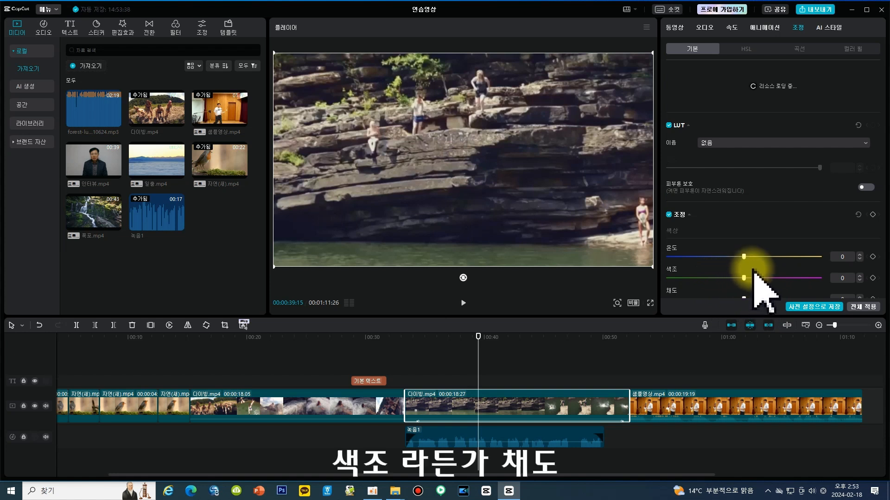
pyautogui.scroll(-3, 750, 285)
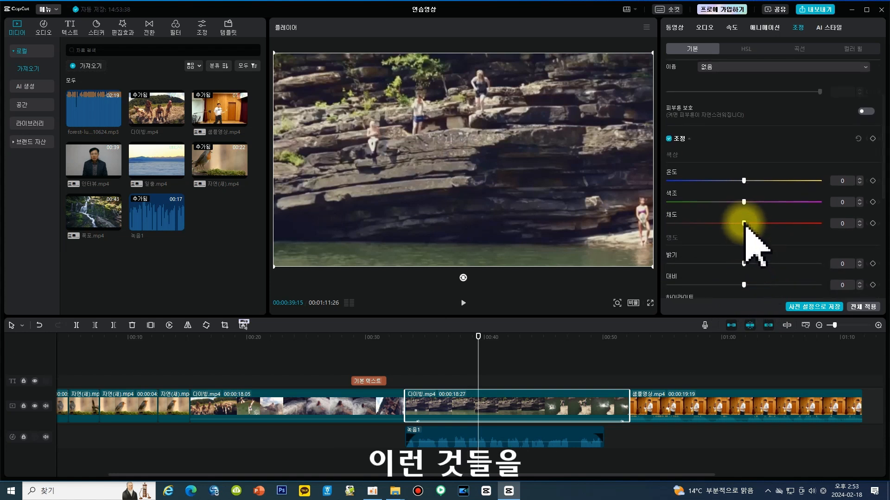
pyautogui.moveTo(751, 225); pyautogui.dragTo(744, 263)
# Try the highlight, white and 조명 adjustments on the second 다이빙.mp4 clip, leaving each at 0.
pyautogui.scroll(-2, 753, 273)
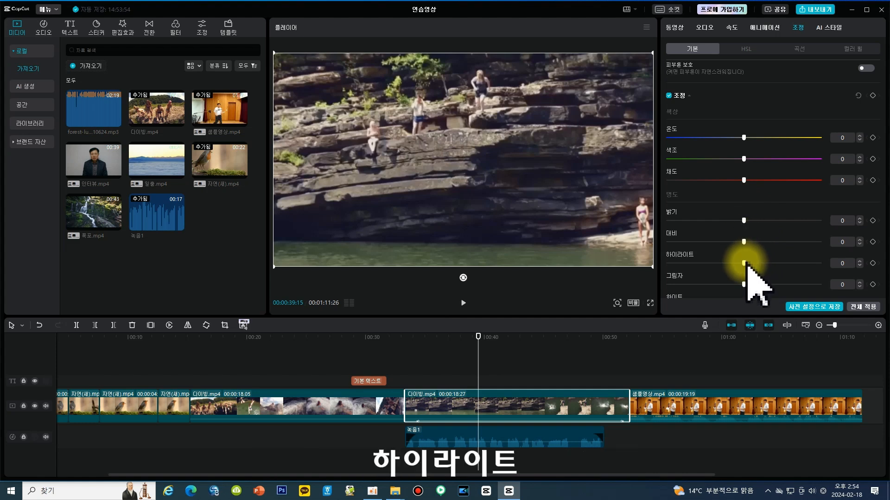
pyautogui.moveTo(746, 263)
pyautogui.mouseDown()
pyautogui.moveTo(794, 265)
pyautogui.moveTo(676, 264)
pyautogui.moveTo(746, 272)
pyautogui.mouseUp()
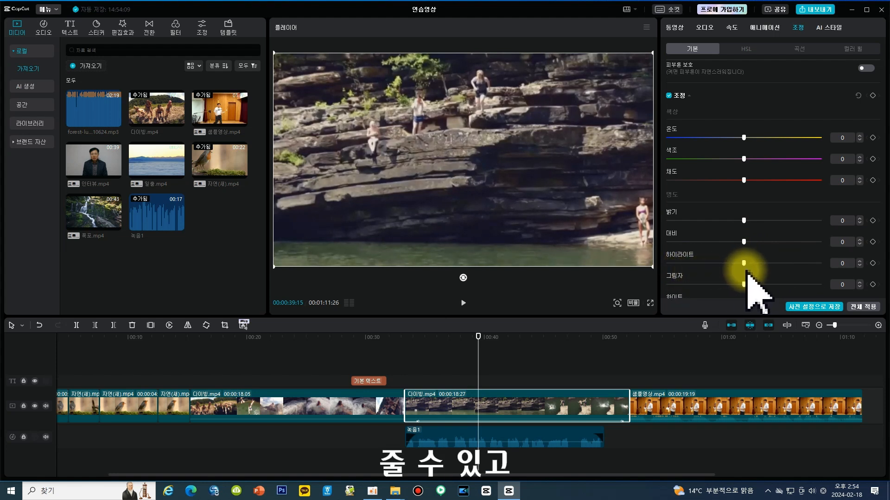
pyautogui.scroll(-3, 747, 283)
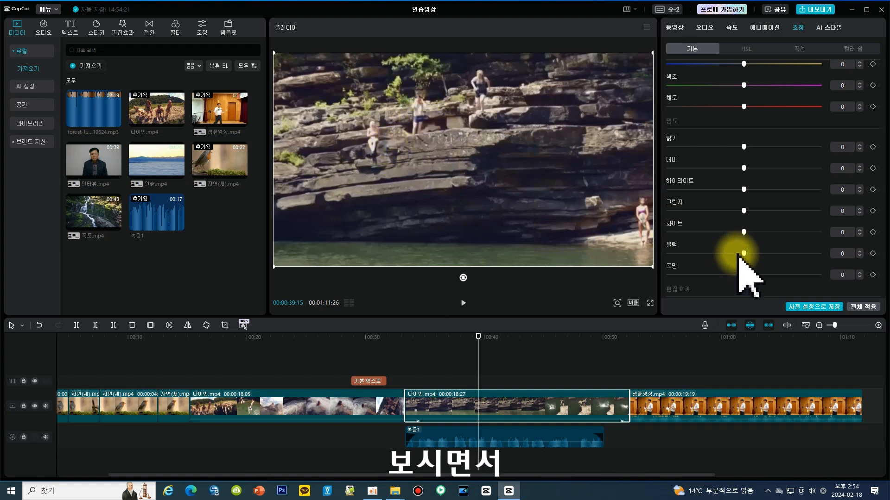
pyautogui.moveTo(744, 232)
pyautogui.mouseDown()
pyautogui.moveTo(777, 232)
pyautogui.moveTo(749, 232)
pyautogui.moveTo(732, 246)
pyautogui.mouseUp()
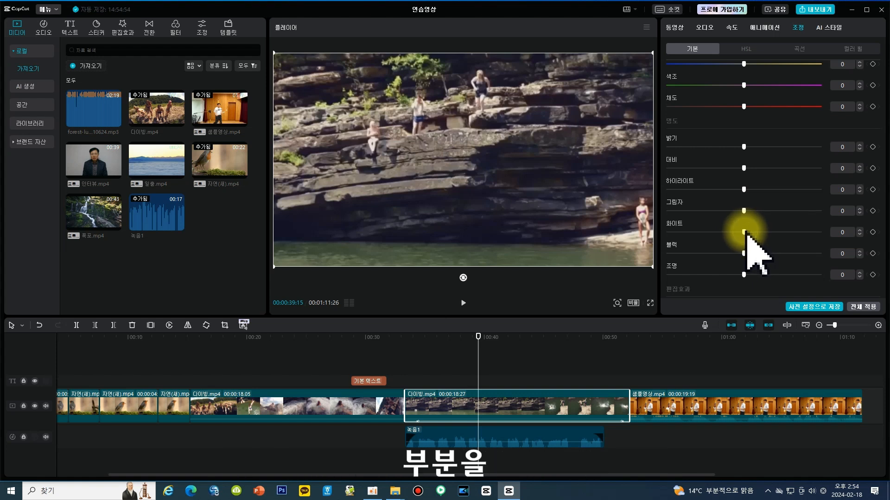
pyautogui.moveTo(745, 232)
pyautogui.mouseDown()
pyautogui.moveTo(754, 232)
pyautogui.moveTo(745, 235)
pyautogui.mouseUp()
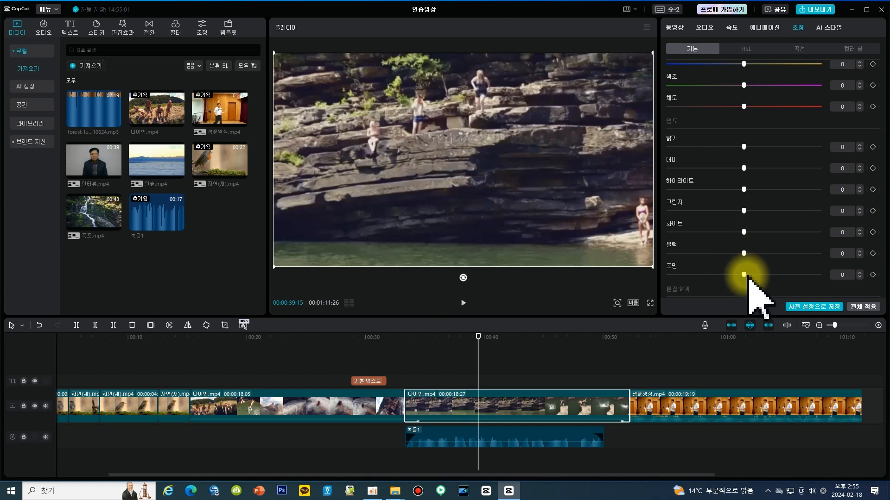
pyautogui.moveTo(747, 277)
pyautogui.mouseDown()
pyautogui.moveTo(770, 277)
pyautogui.moveTo(744, 277)
pyautogui.mouseUp()
# Try the 선명하게 effect adjustment on the clip, leaving it at 0, and look over the remaining effect settings.
pyautogui.scroll(-4, 747, 278)
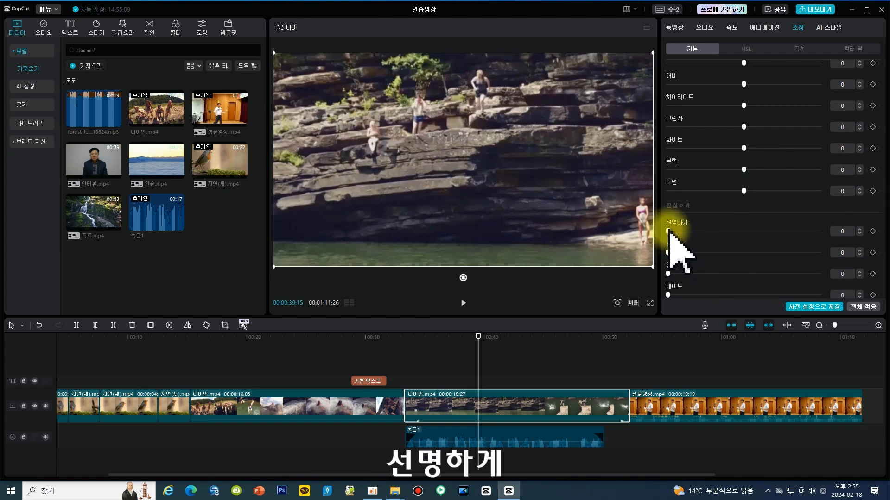
pyautogui.moveTo(668, 231)
pyautogui.mouseDown()
pyautogui.moveTo(729, 235)
pyautogui.moveTo(663, 237)
pyautogui.mouseUp()
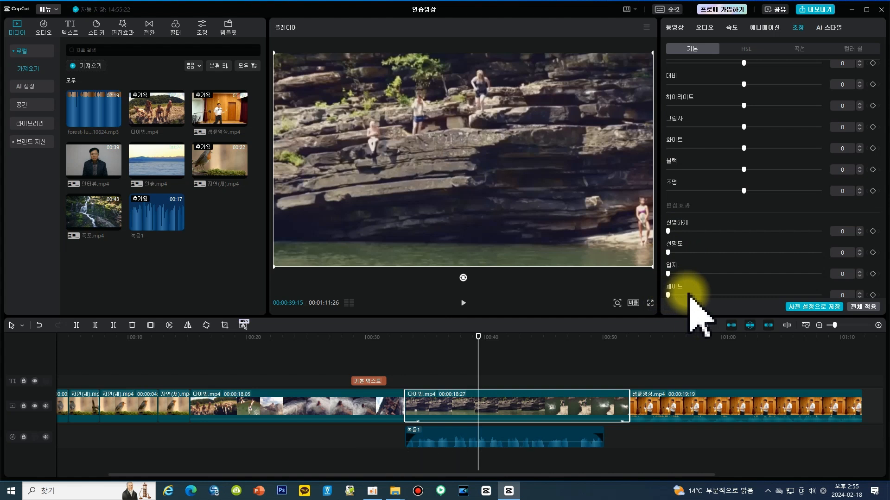
pyautogui.scroll(-1, 767, 256)
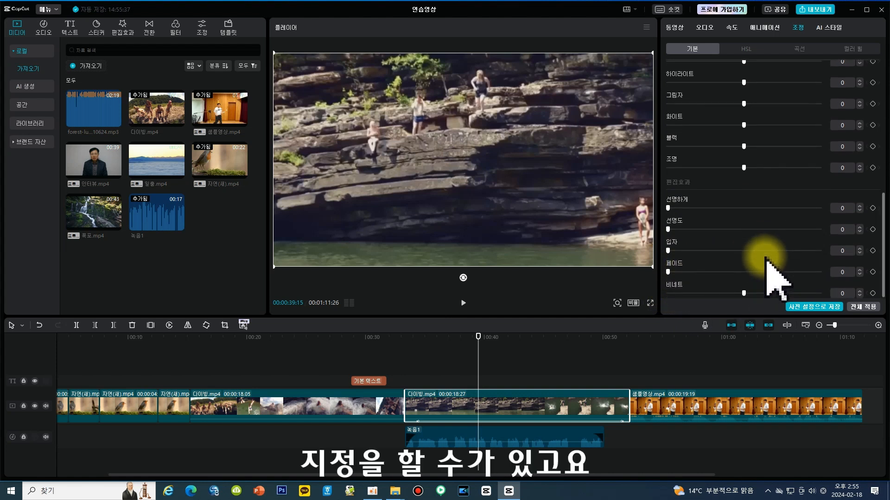
pyautogui.scroll(10, 769, 261)
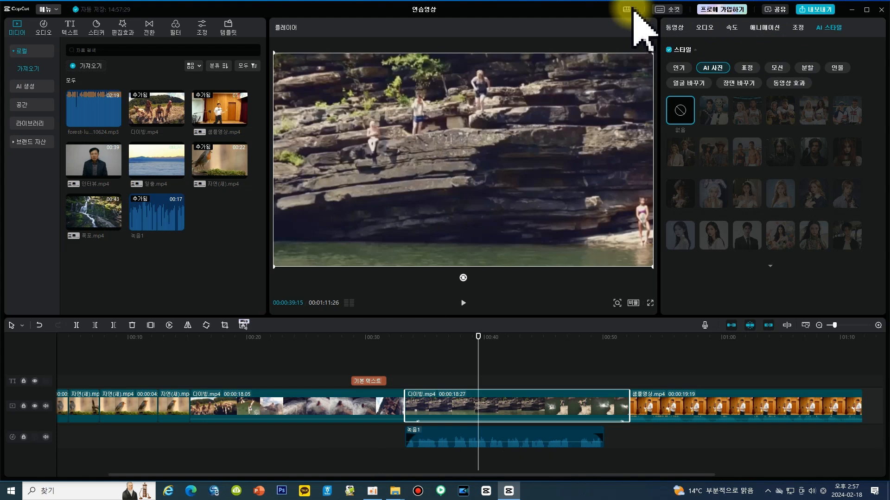
# Open the shortcut settings and look through the timeline shortcuts.
pyautogui.click(673, 10)
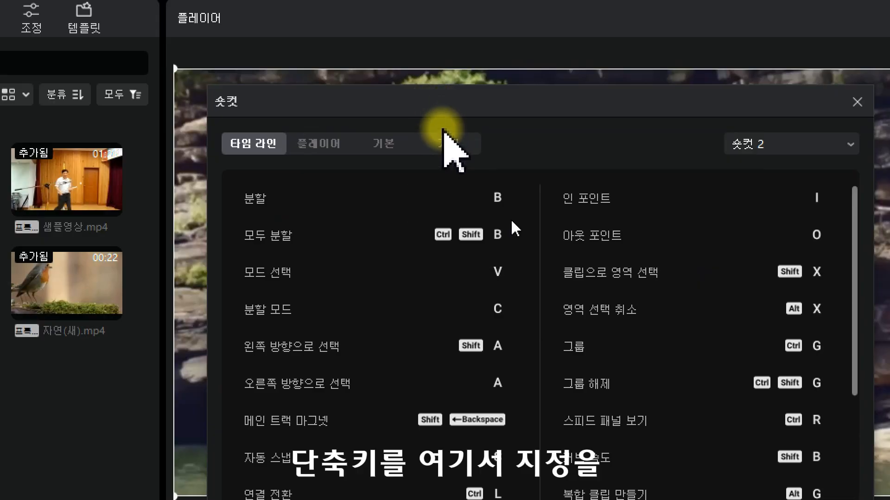
pyautogui.scroll(-1, 511, 221)
pyautogui.scroll(1, 513, 223)
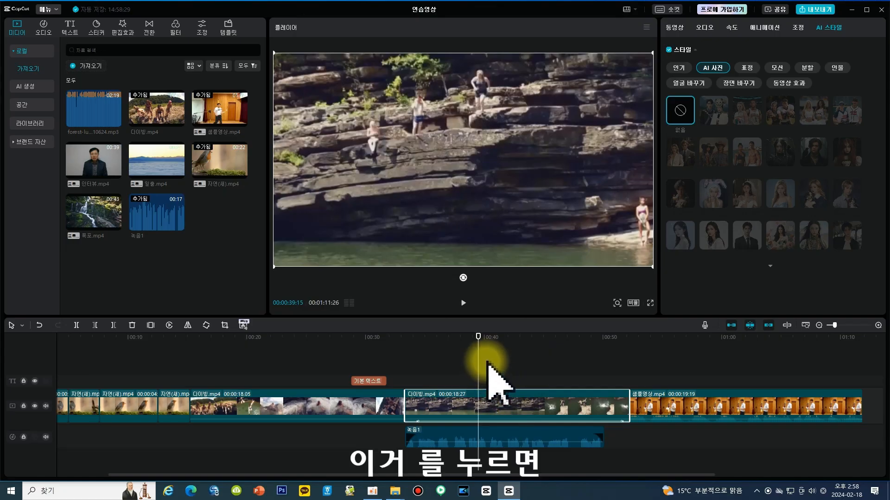
# Split only the selected second 다이빙.mp4 clip at 00:00:39:15, check the tracks and undo the split.
pyautogui.hotkey('ctrl', 'b')
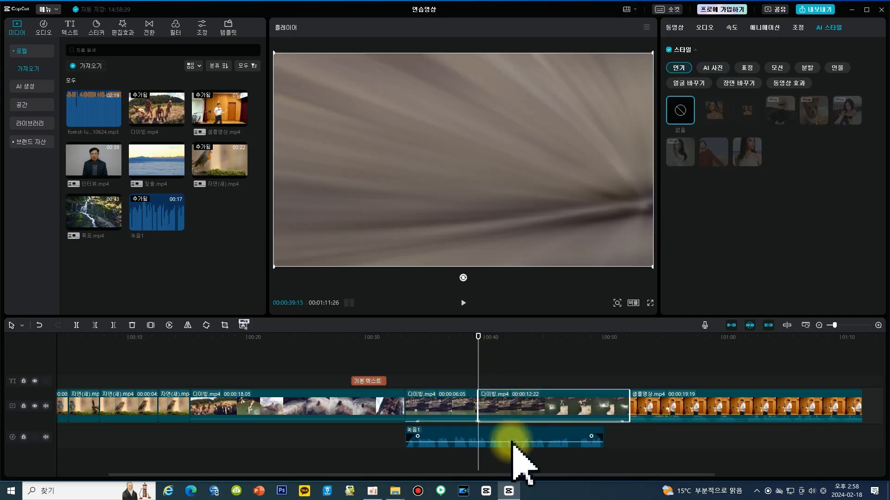
pyautogui.click(524, 341)
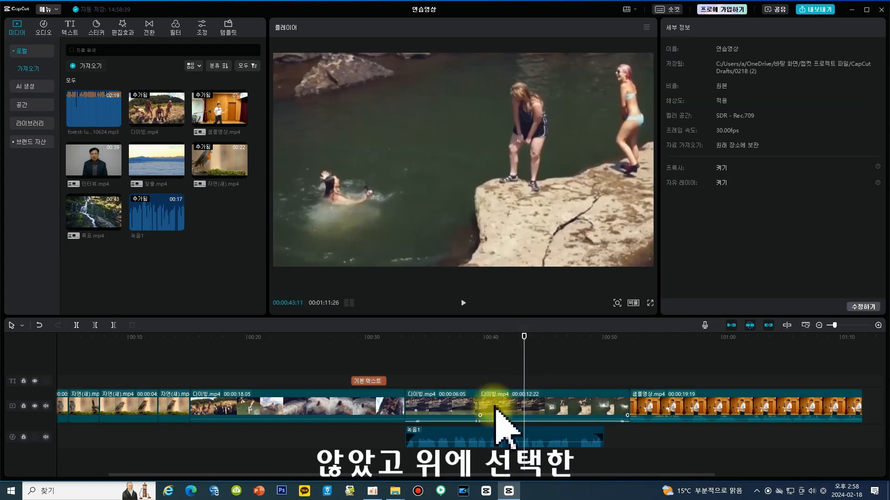
pyautogui.hotkey('ctrl', 'z')
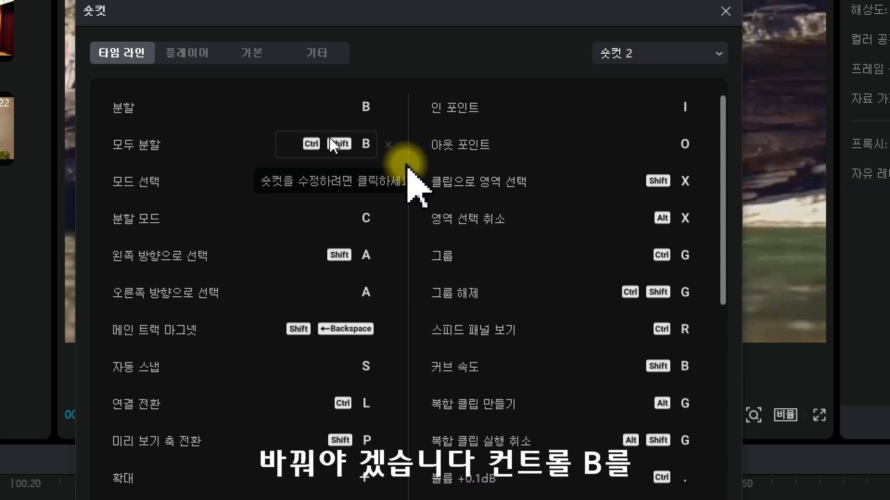
# Assign Ctrl+B as the shortcut for 모두 분할 (split all) and save the shortcut settings.
pyautogui.click(331, 144)
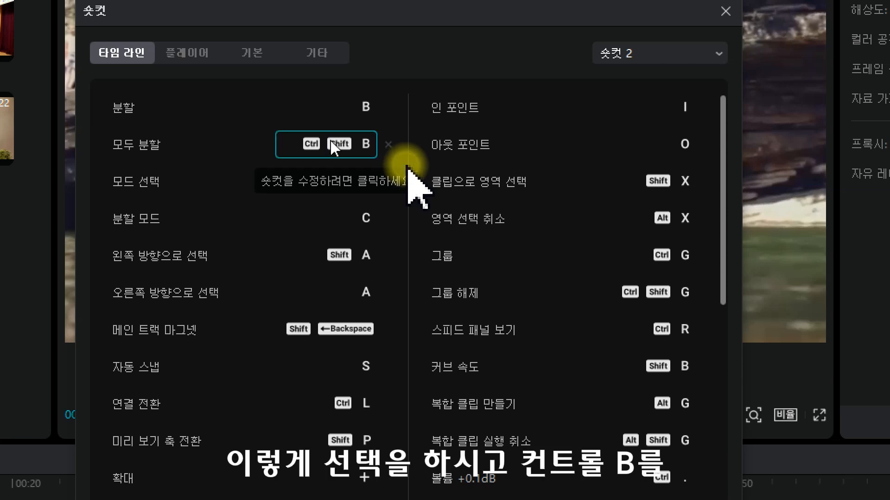
pyautogui.hotkey('ctrl', 'b')
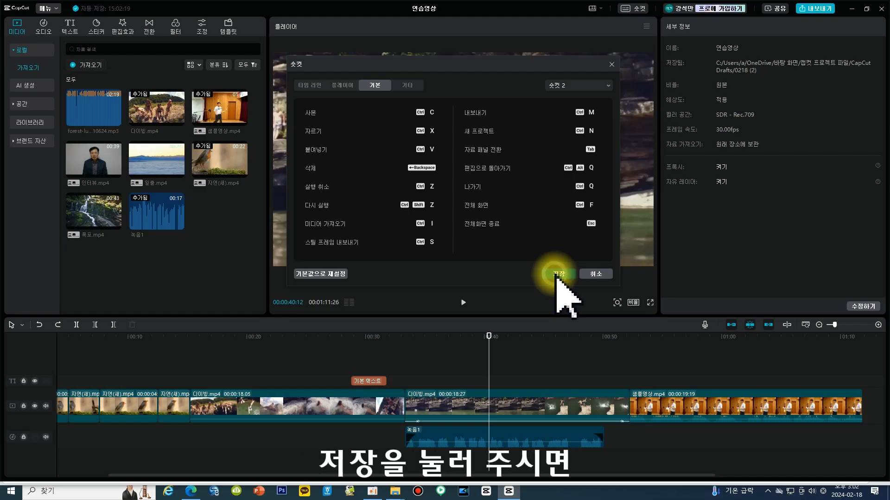
pyautogui.click(557, 274)
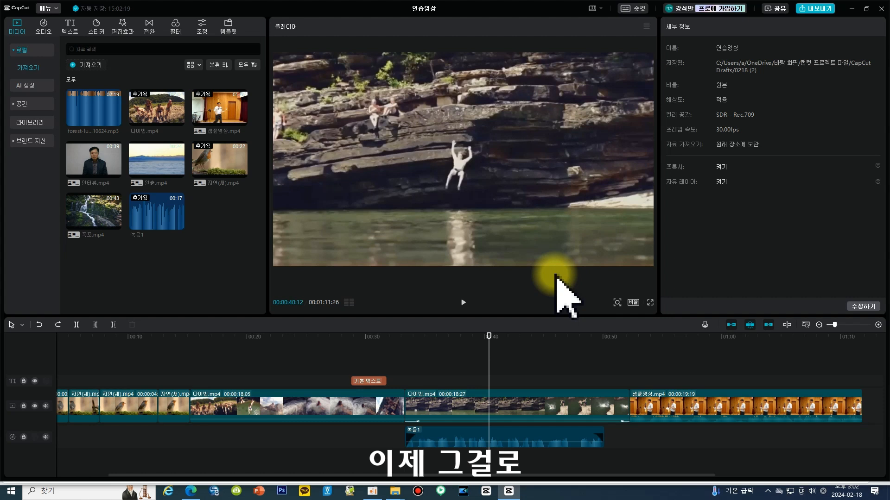
# Split the video and audio tracks together at 00:00:42:27 and select the second part of the 녹음1 audio clip.
pyautogui.click(519, 354)
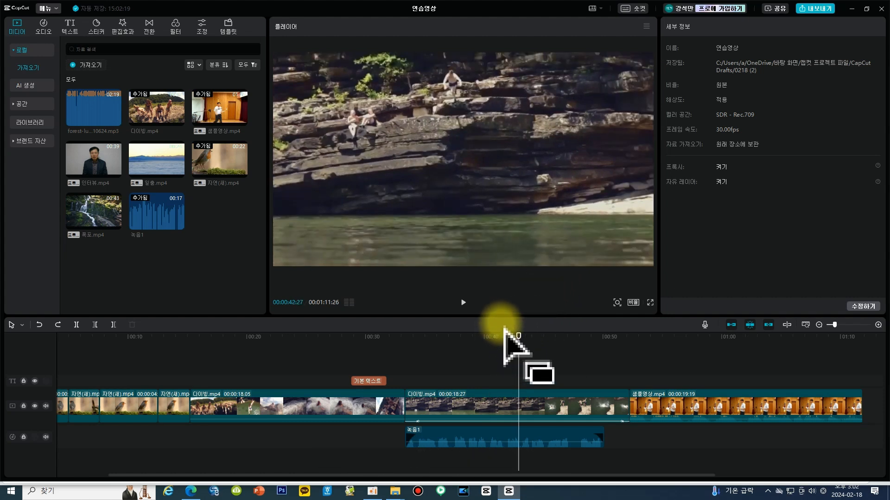
pyautogui.hotkey('ctrl', 'b')
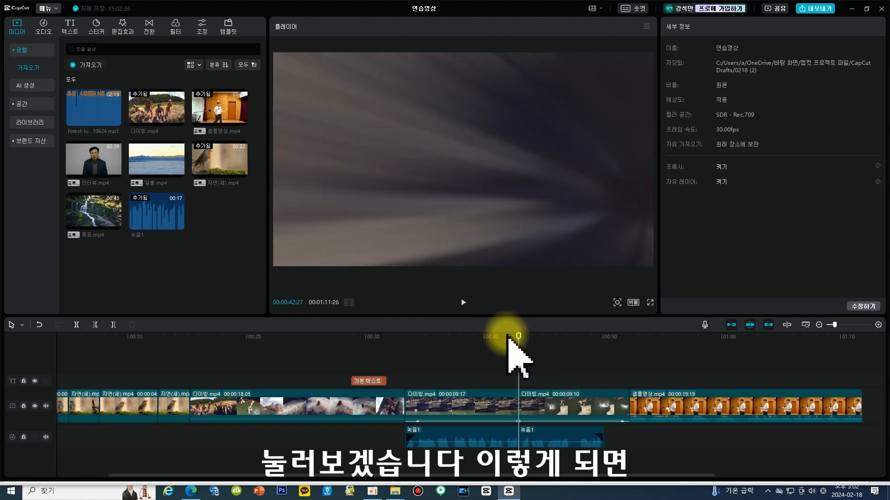
pyautogui.click(564, 345)
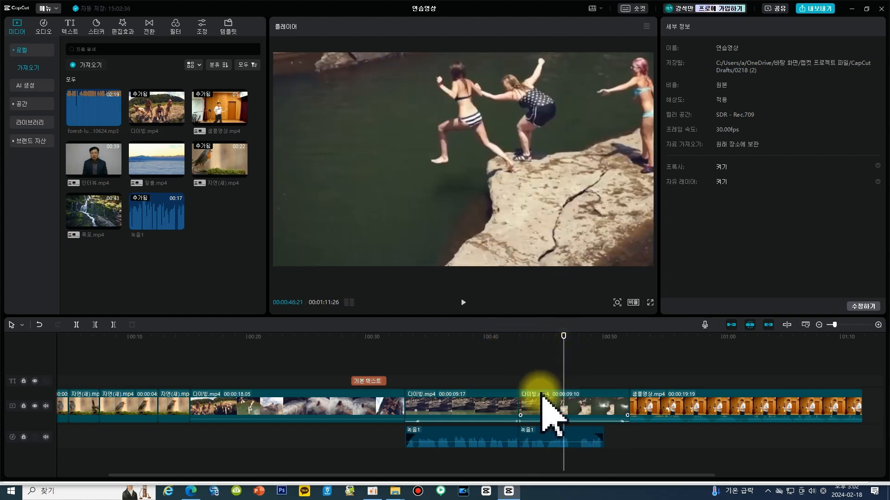
pyautogui.click(545, 433)
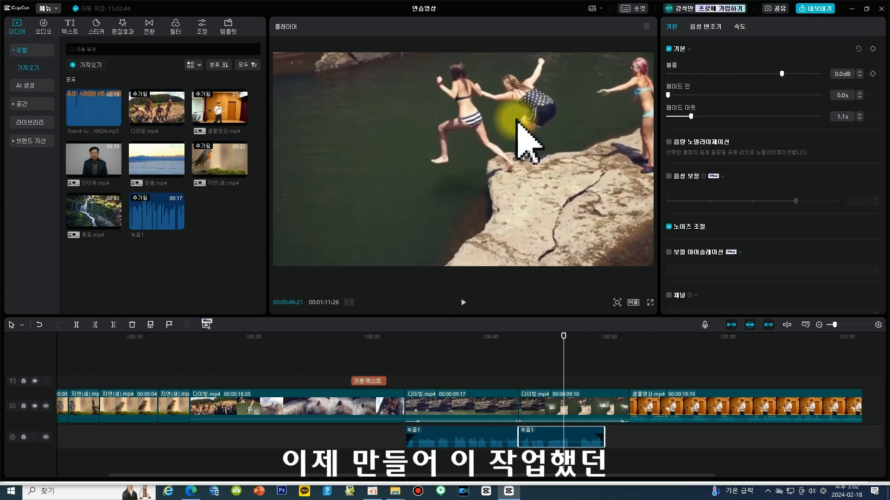
# Open the export settings for 연습영상 and set the export location to the 샘플파일 folder on the desktop (바탕 화면).
pyautogui.click(823, 9)
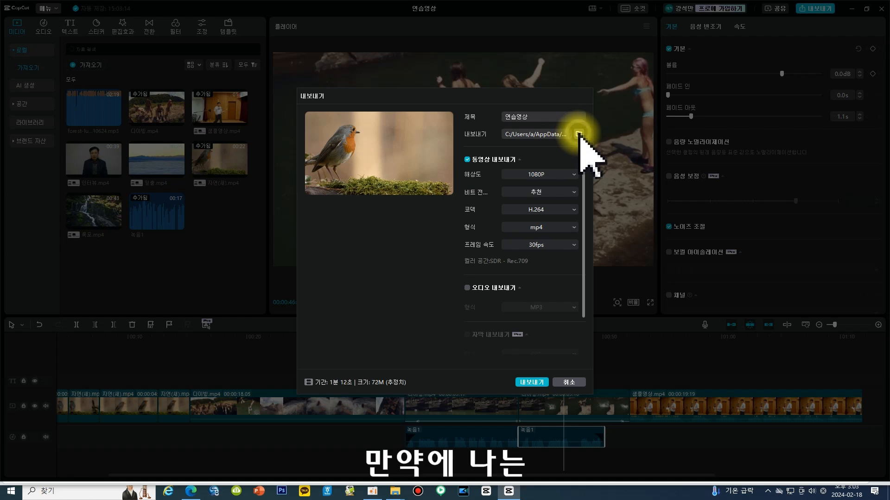
pyautogui.click(579, 134)
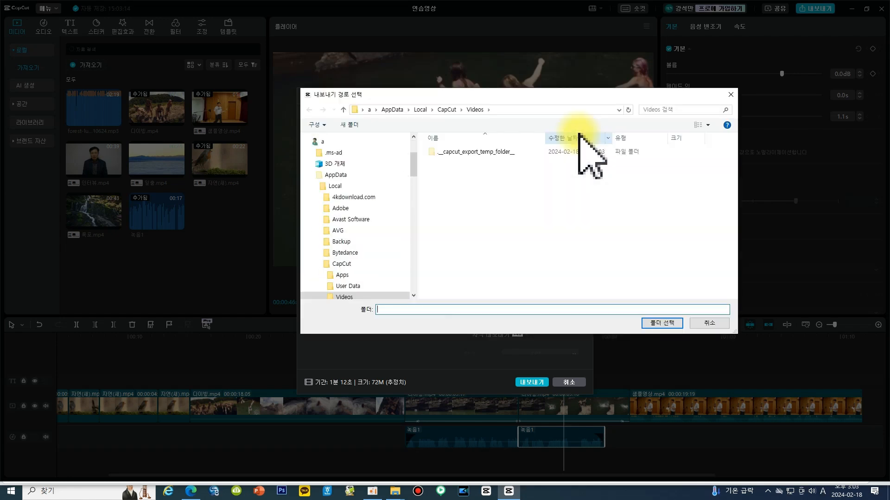
pyautogui.scroll(3, 417, 169)
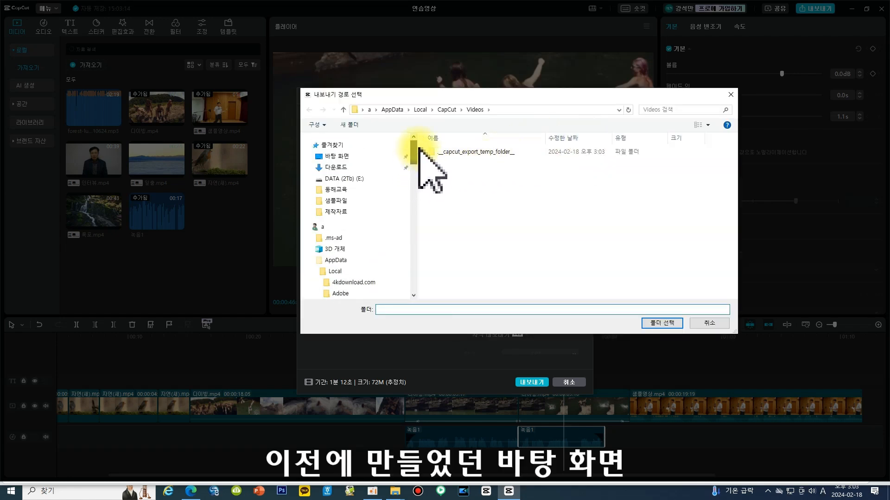
pyautogui.click(352, 157)
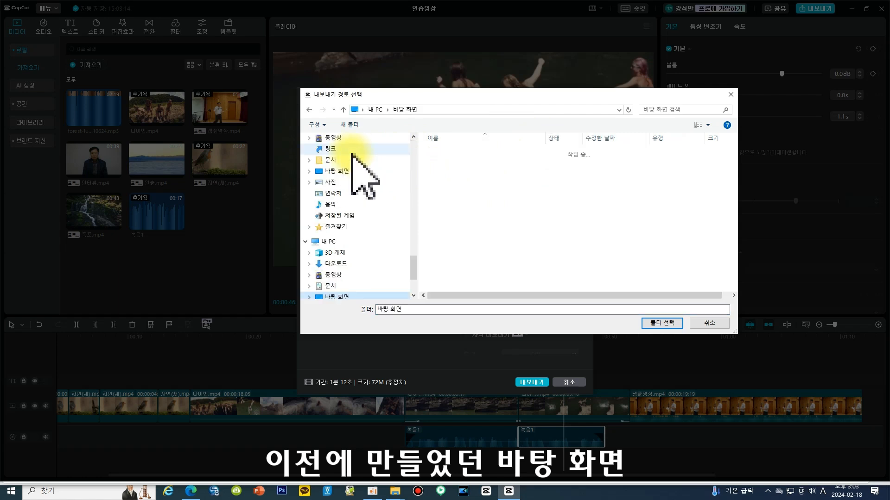
pyautogui.click(458, 152)
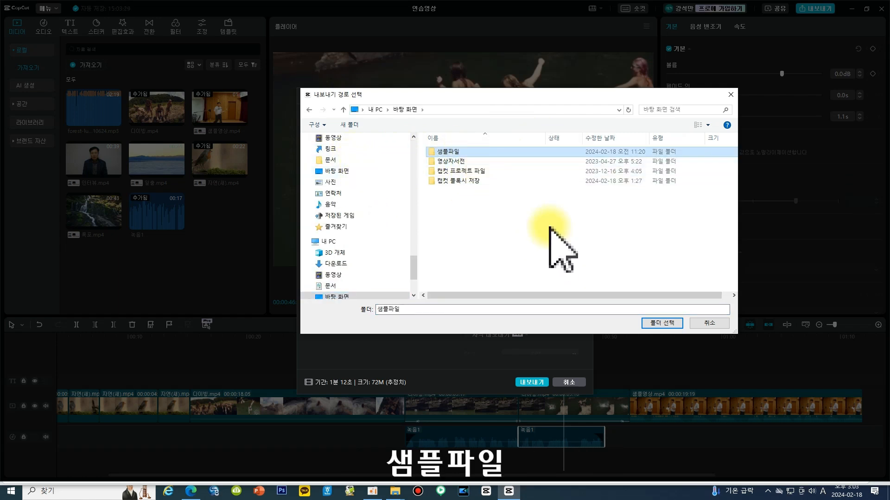
pyautogui.click(667, 323)
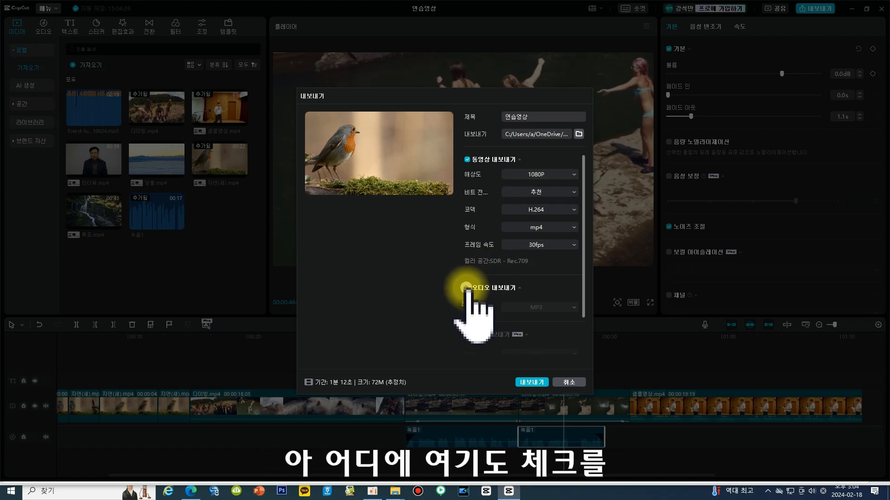
# Try the separate audio export option, switch it off, export the video as 1080P H.264 mp4 at 30fps and close the export dialog.
pyautogui.click(466, 289)
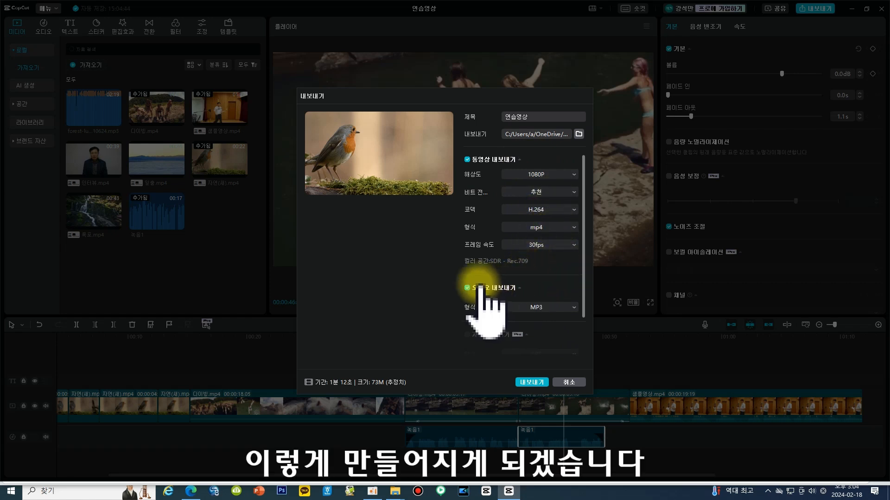
pyautogui.click(479, 288)
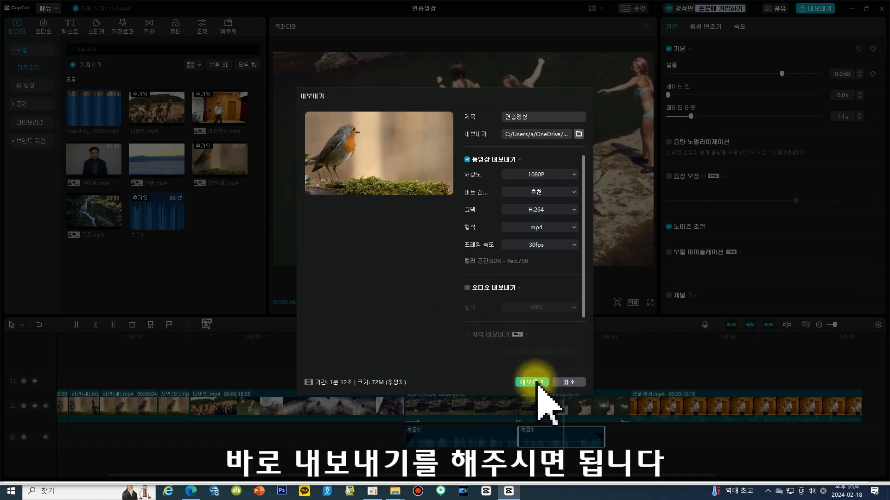
pyautogui.click(531, 383)
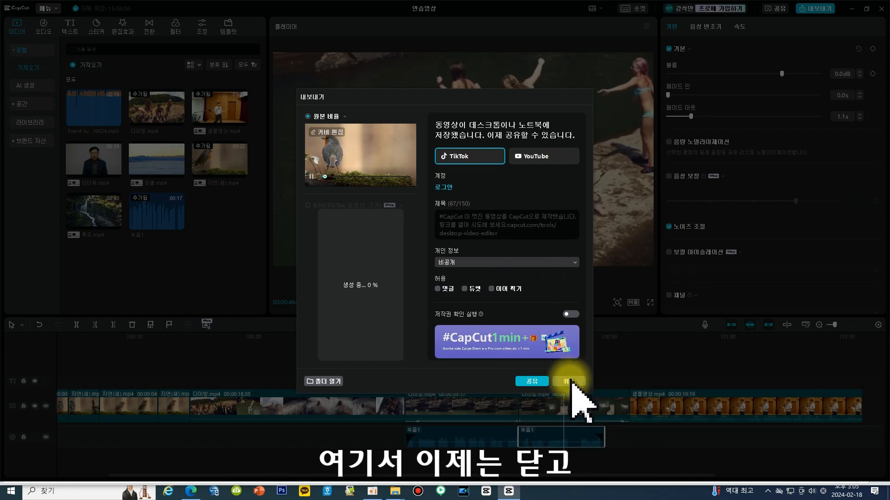
pyautogui.click(571, 381)
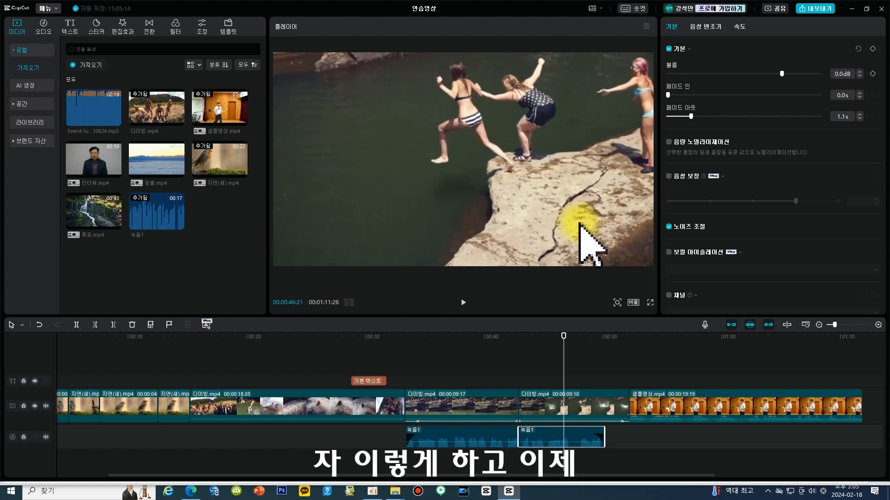
# Close the project and the leftover browser window, reopen 연습영상 from the project list and close it again.
pyautogui.click(881, 9)
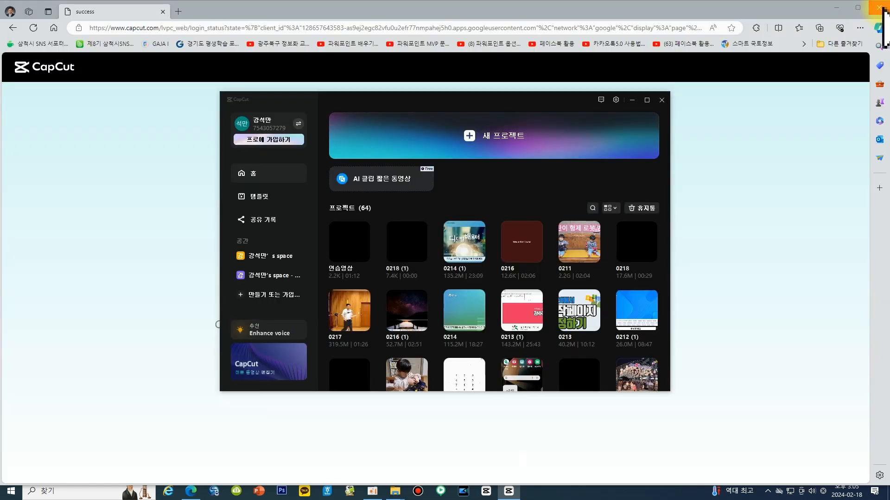
pyautogui.click(880, 8)
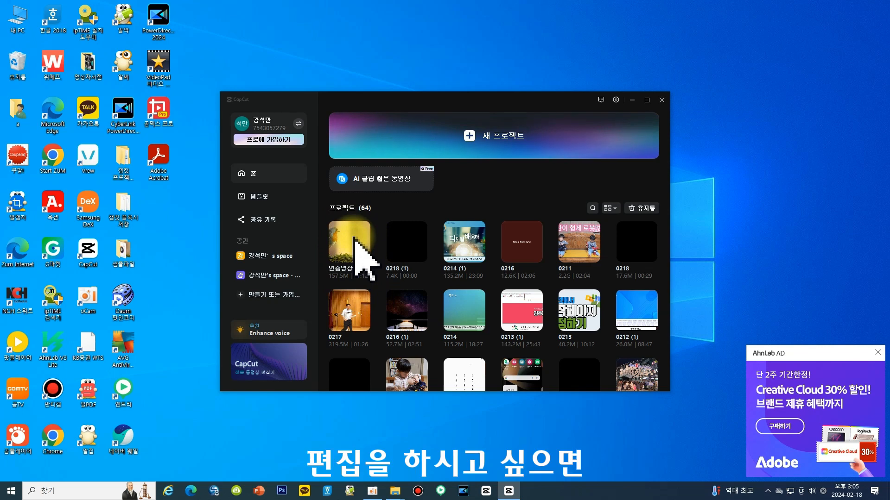
pyautogui.click(353, 238)
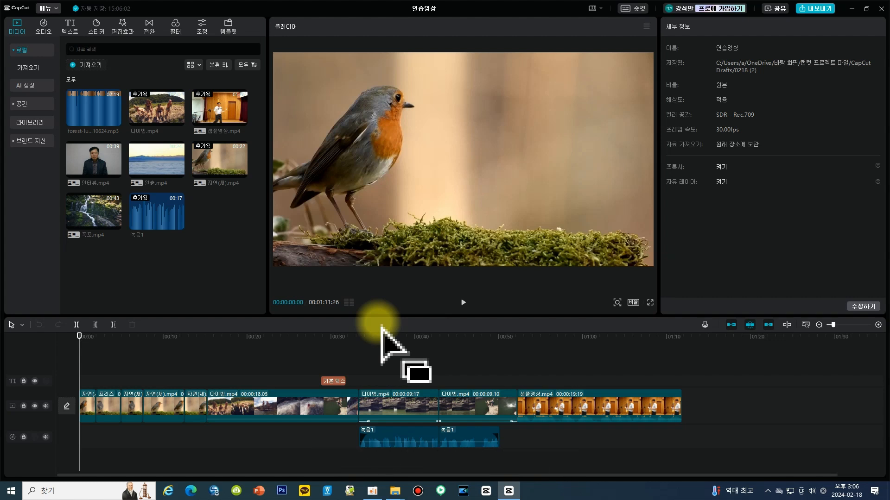
pyautogui.click(882, 9)
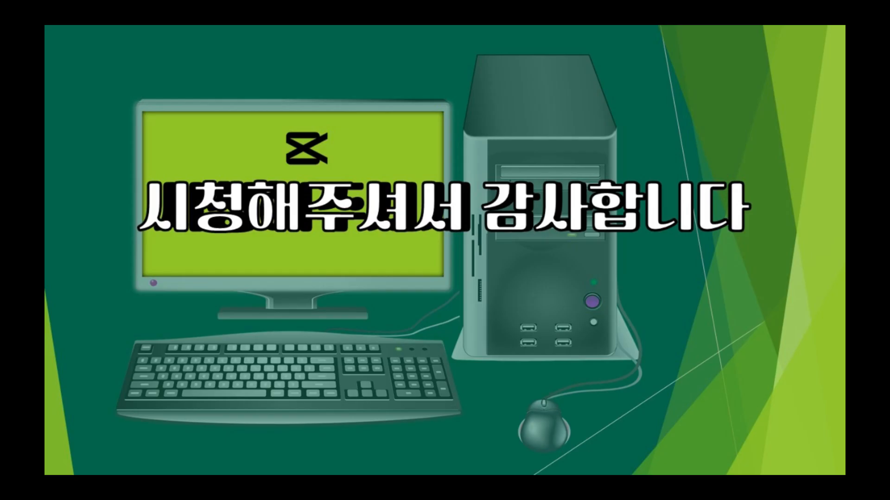